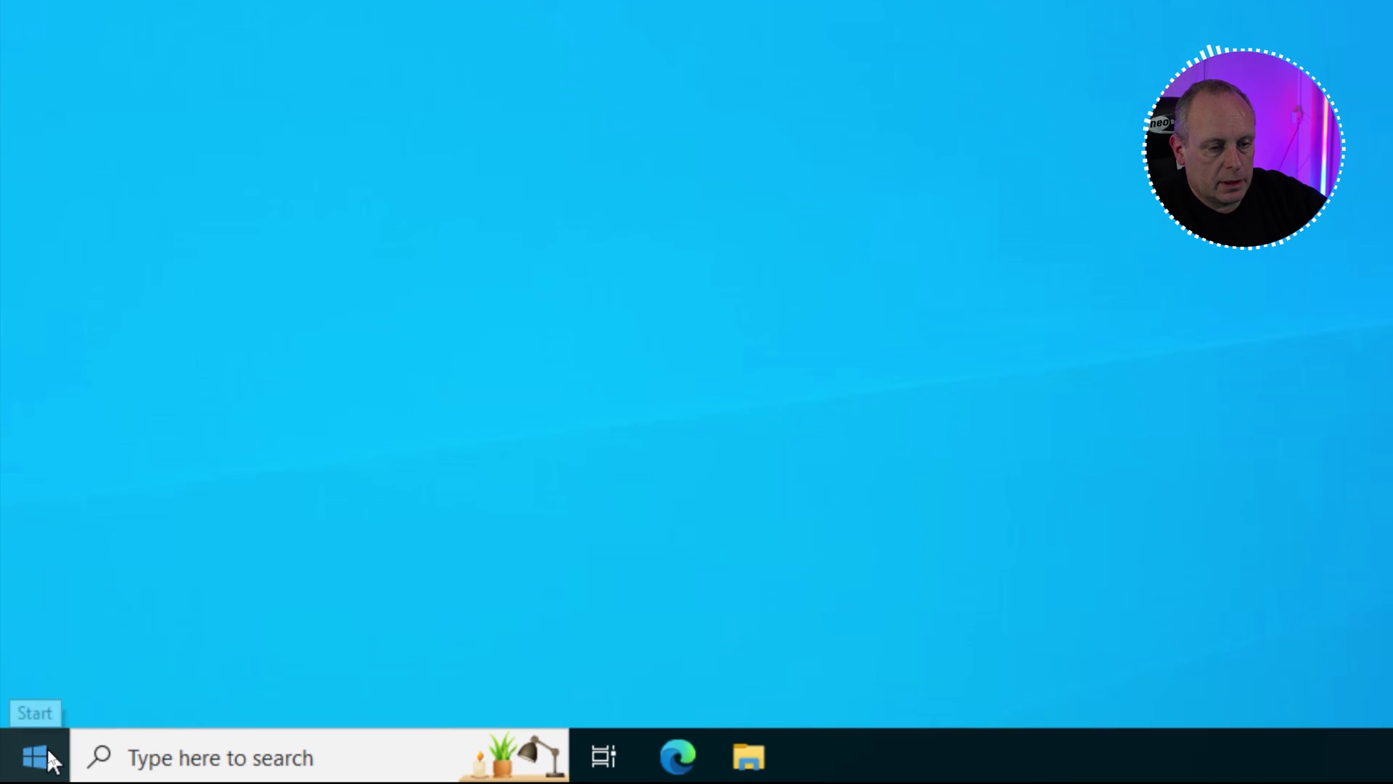
Step: Open System > About from the Win+X menu and enlarge Settings to show the Windows 10 Pro 22H2 specifications
right_click(24, 770)
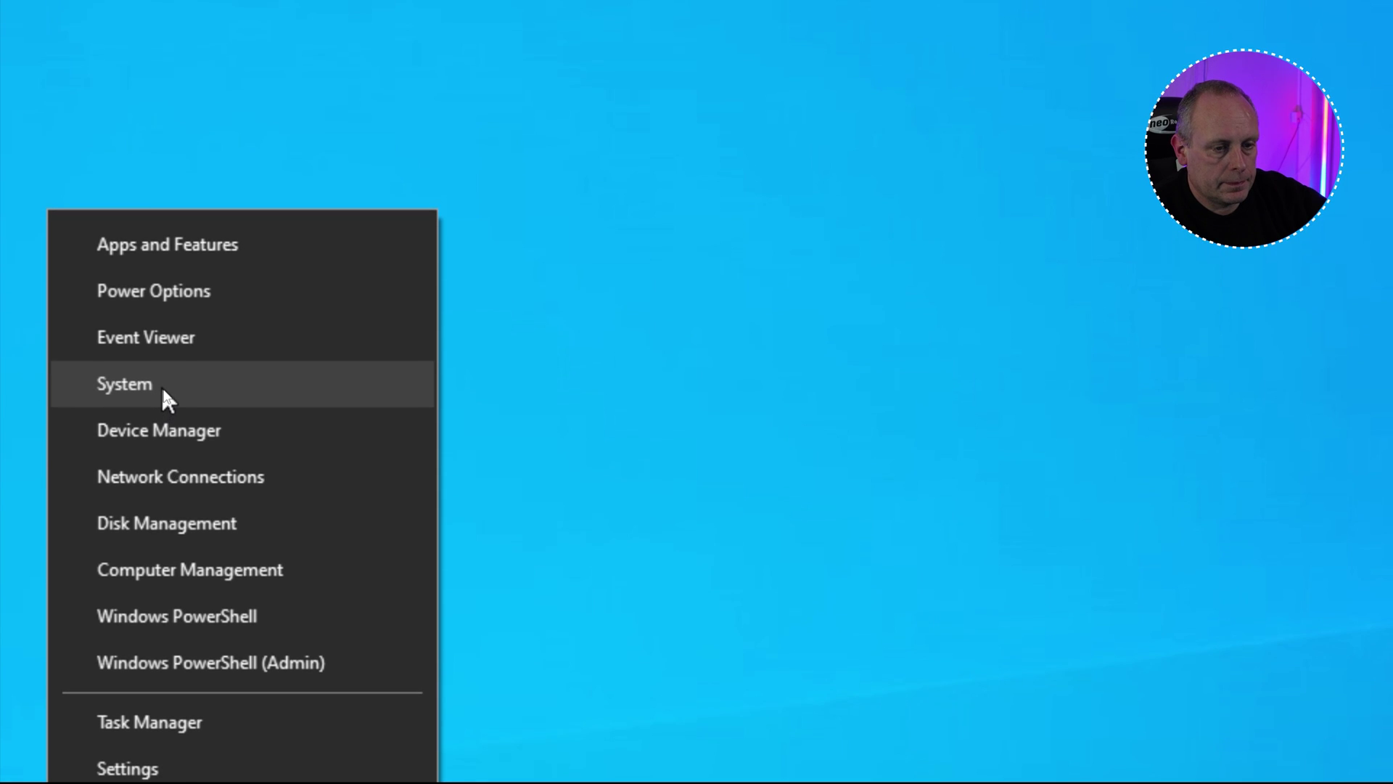
left_click(161, 388)
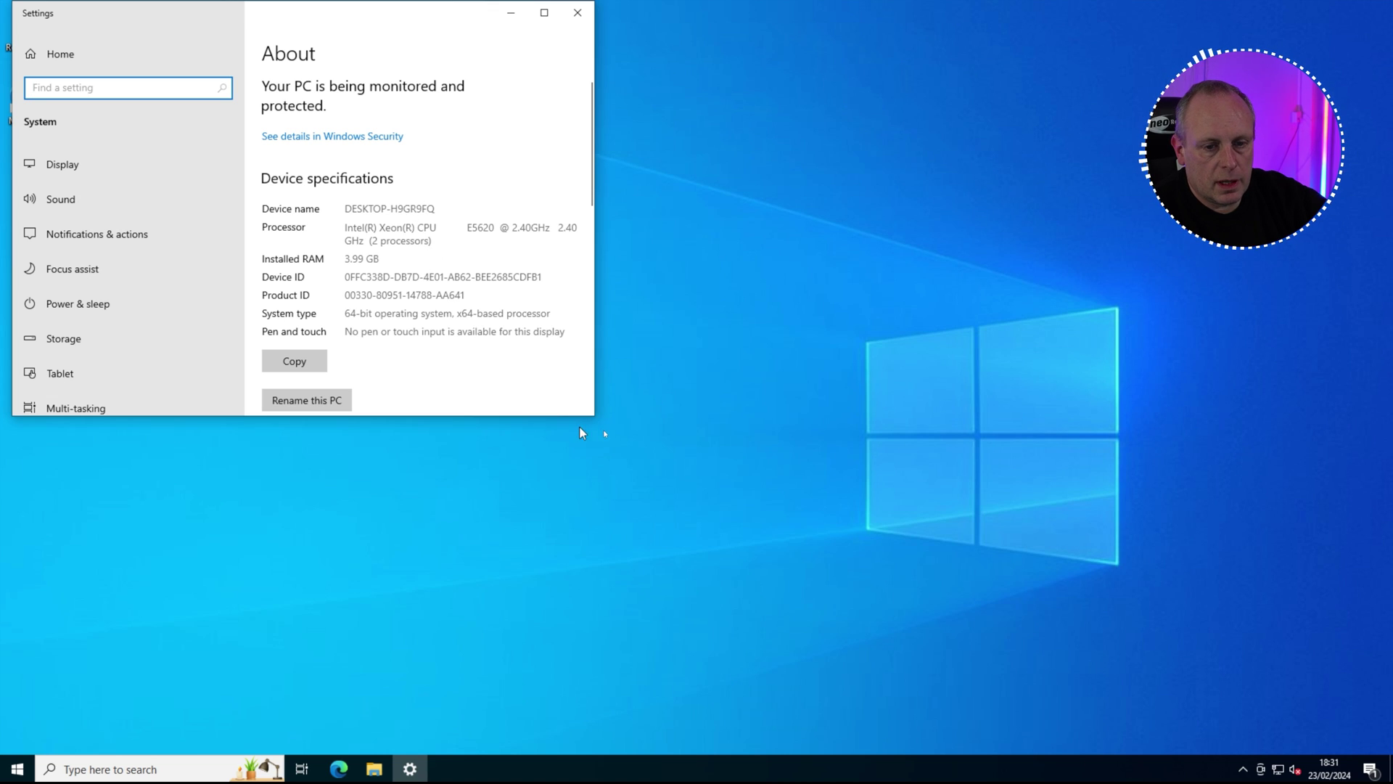
left_click_drag(597, 420, 833, 537)
scroll(510, 320, "down", 5)
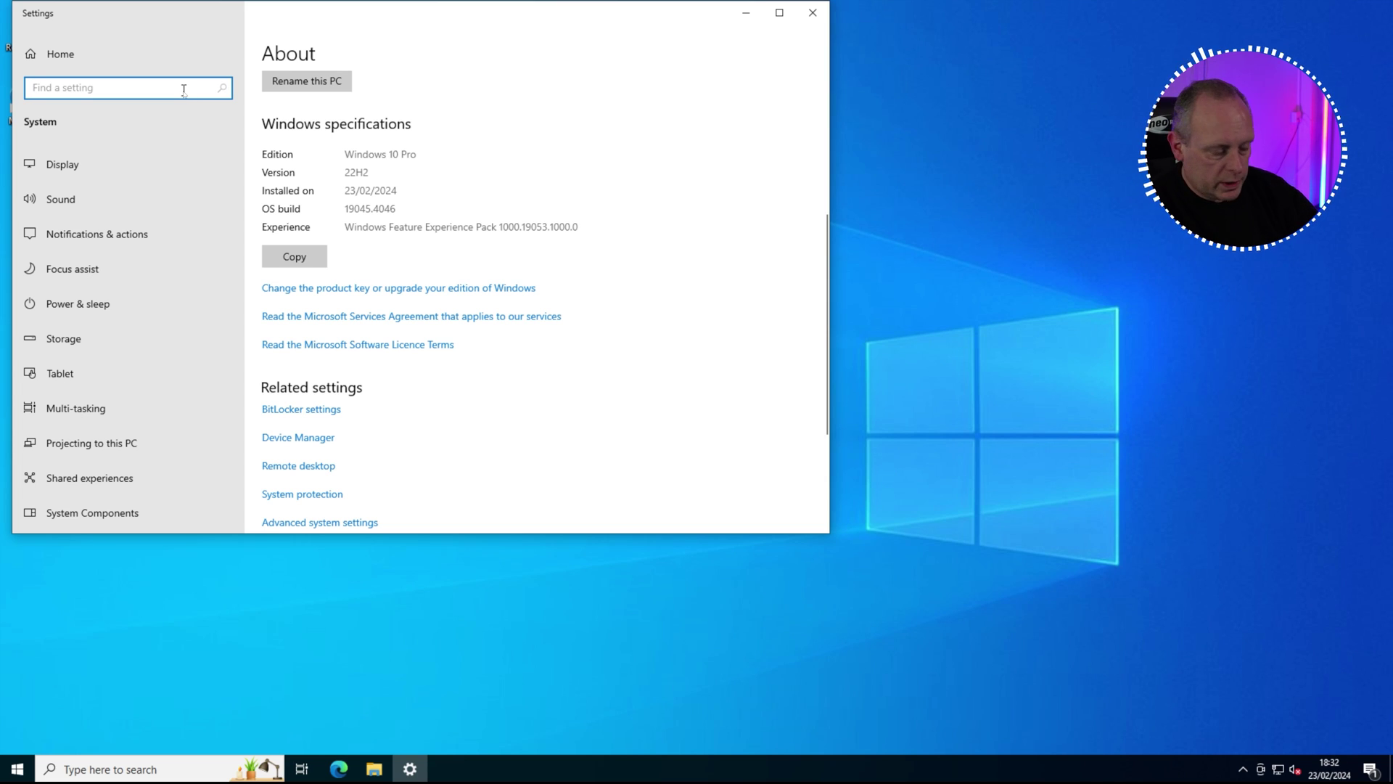
Step: Search settings for 'updates' and run a fresh update check, which reports the PC is up to date
type("upda")
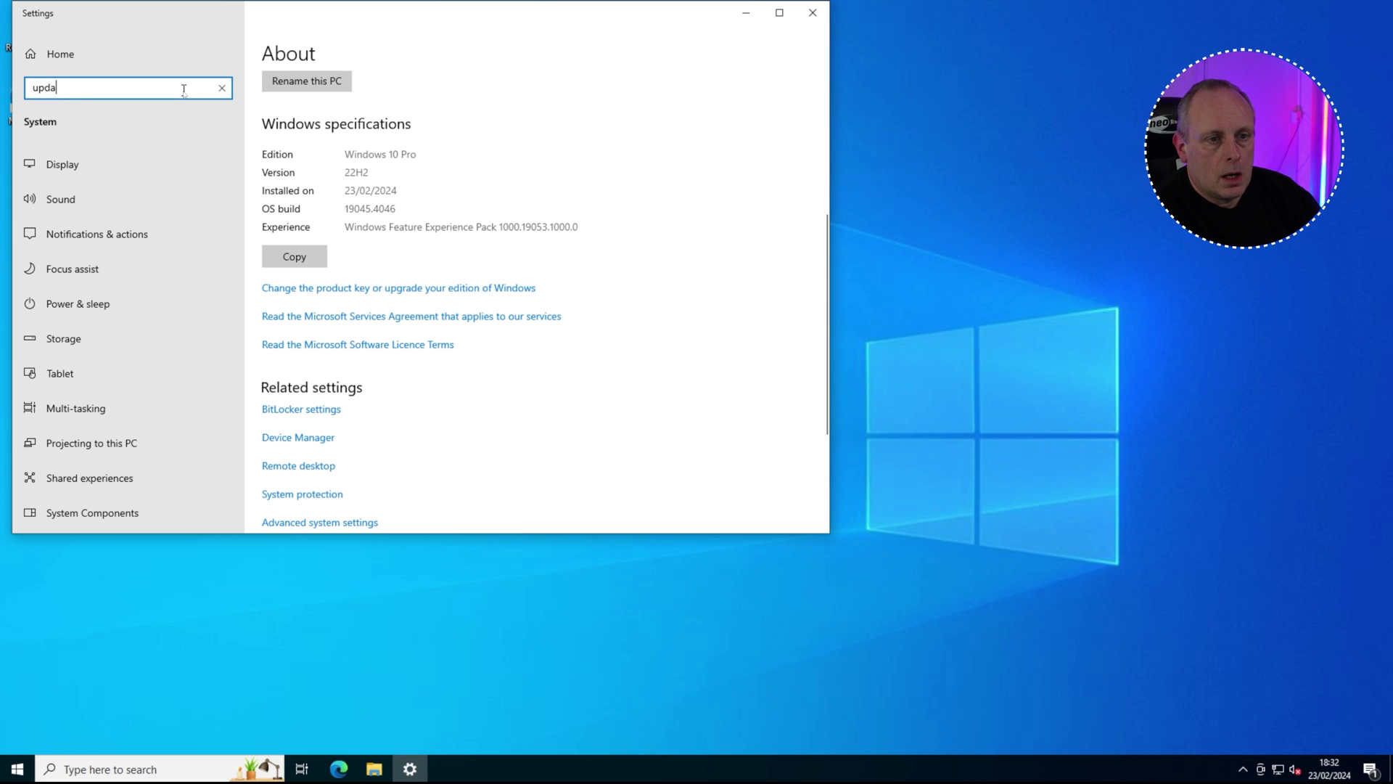
type("tes")
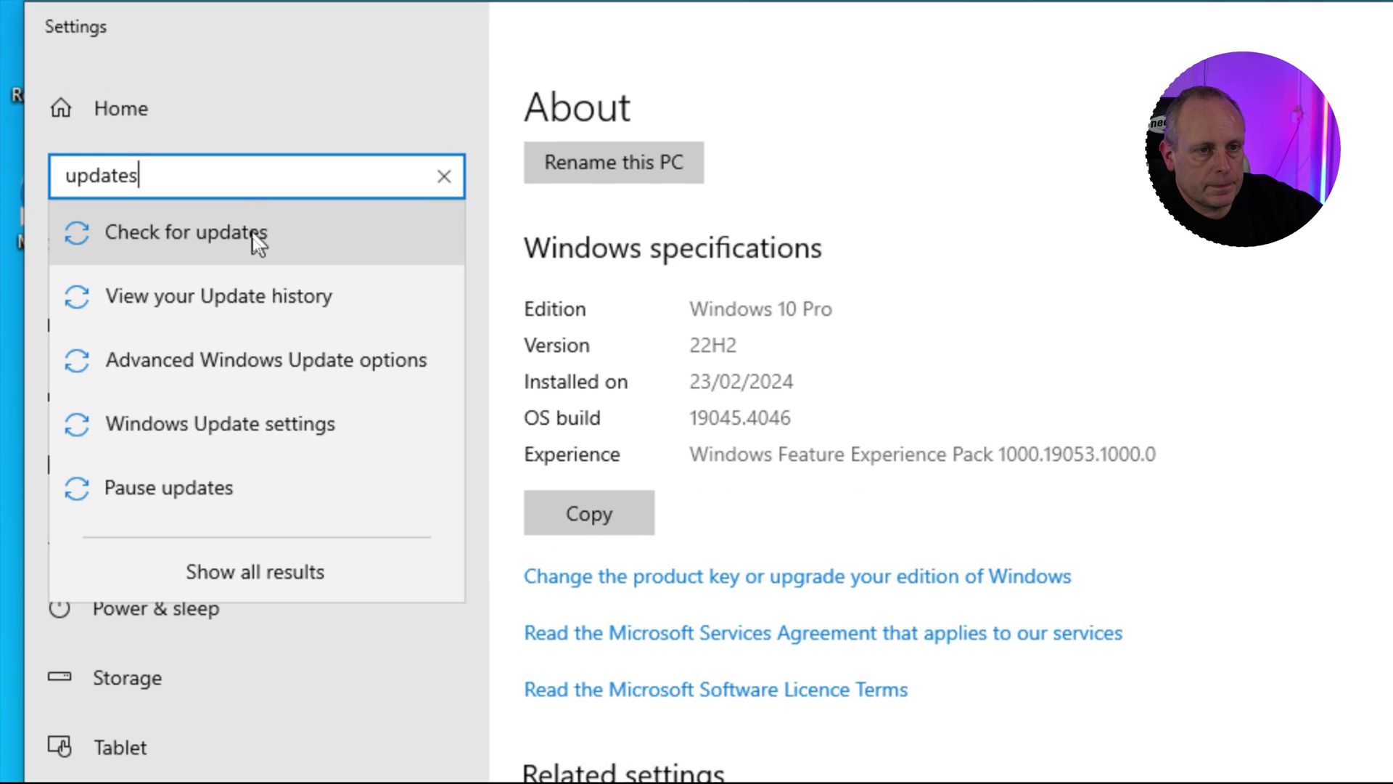
left_click(253, 237)
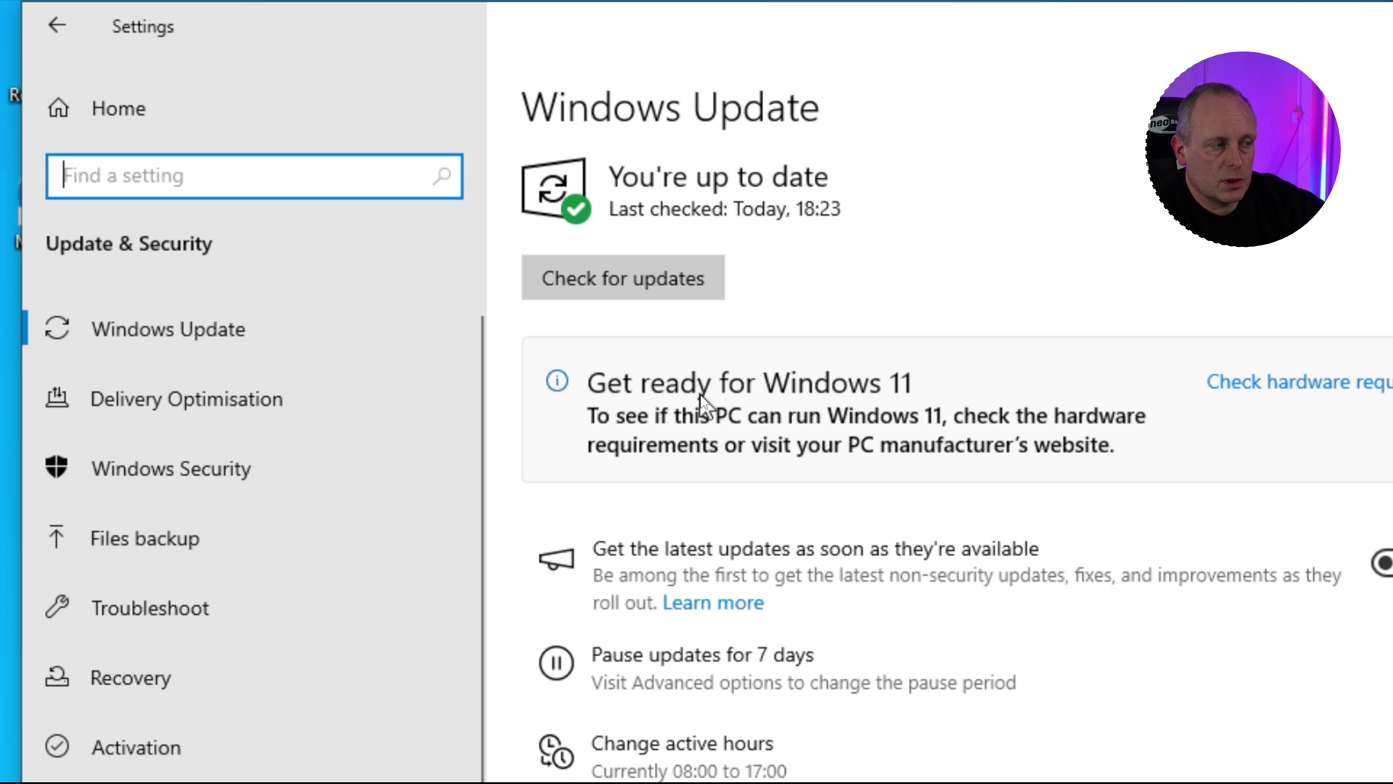
left_click(664, 287)
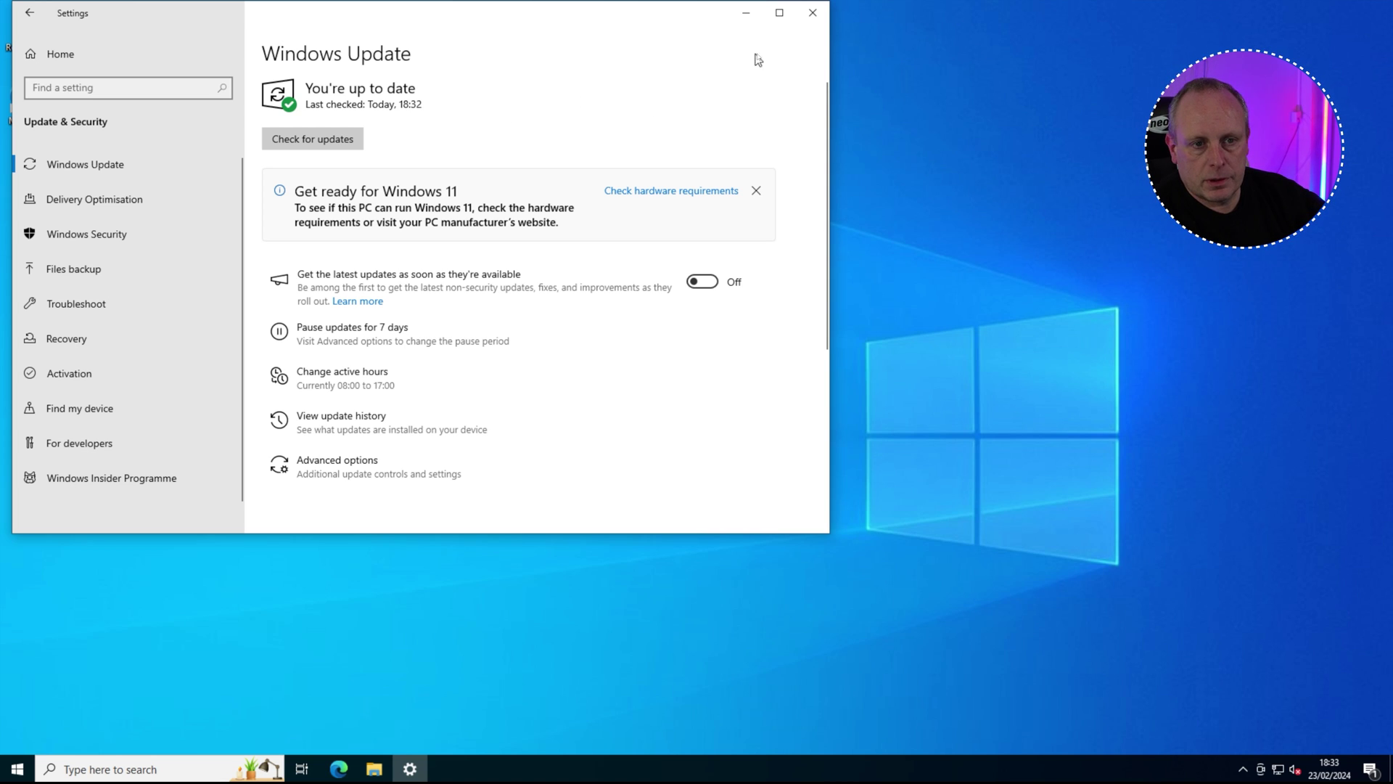
Step: Close Settings and rerun the 'download windows 11' web search in Microsoft Edge
left_click(812, 14)
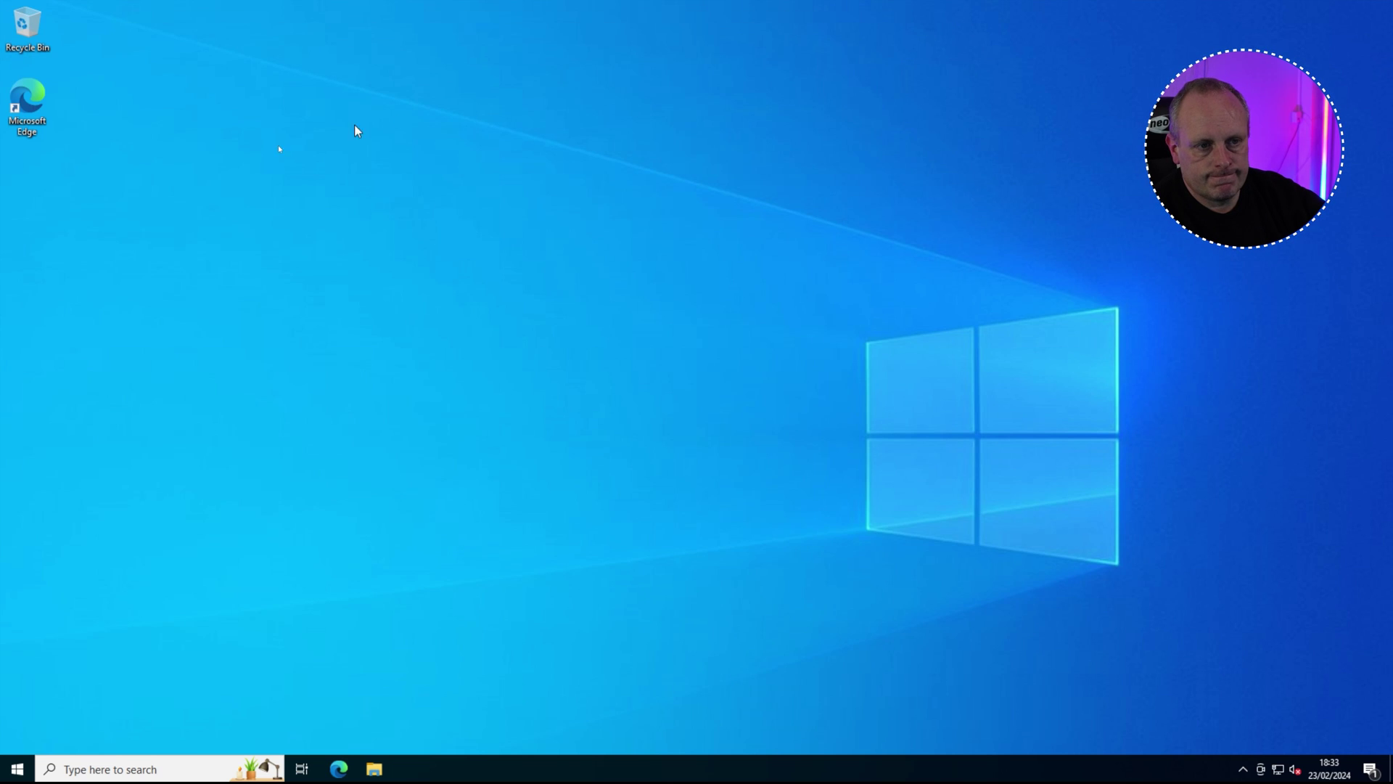
double_click(40, 109)
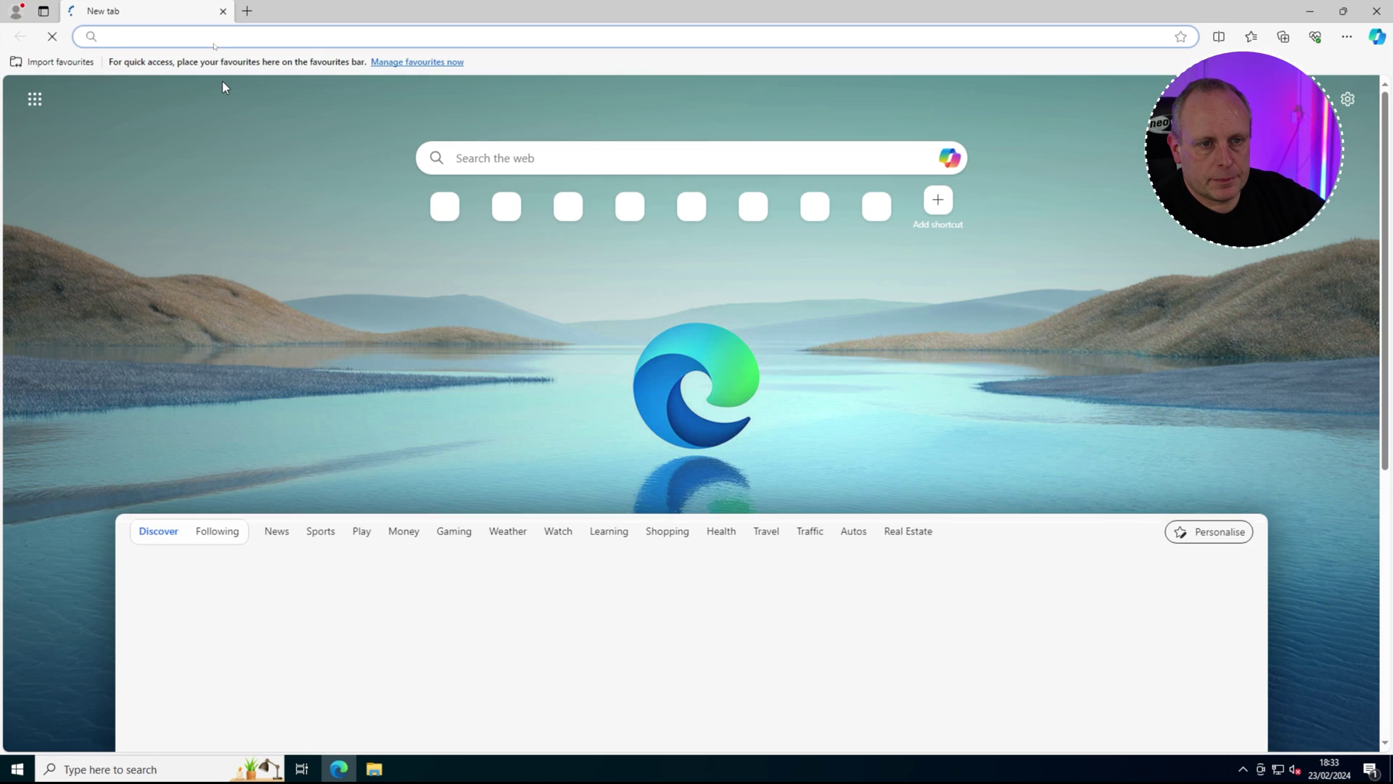
left_click(217, 36)
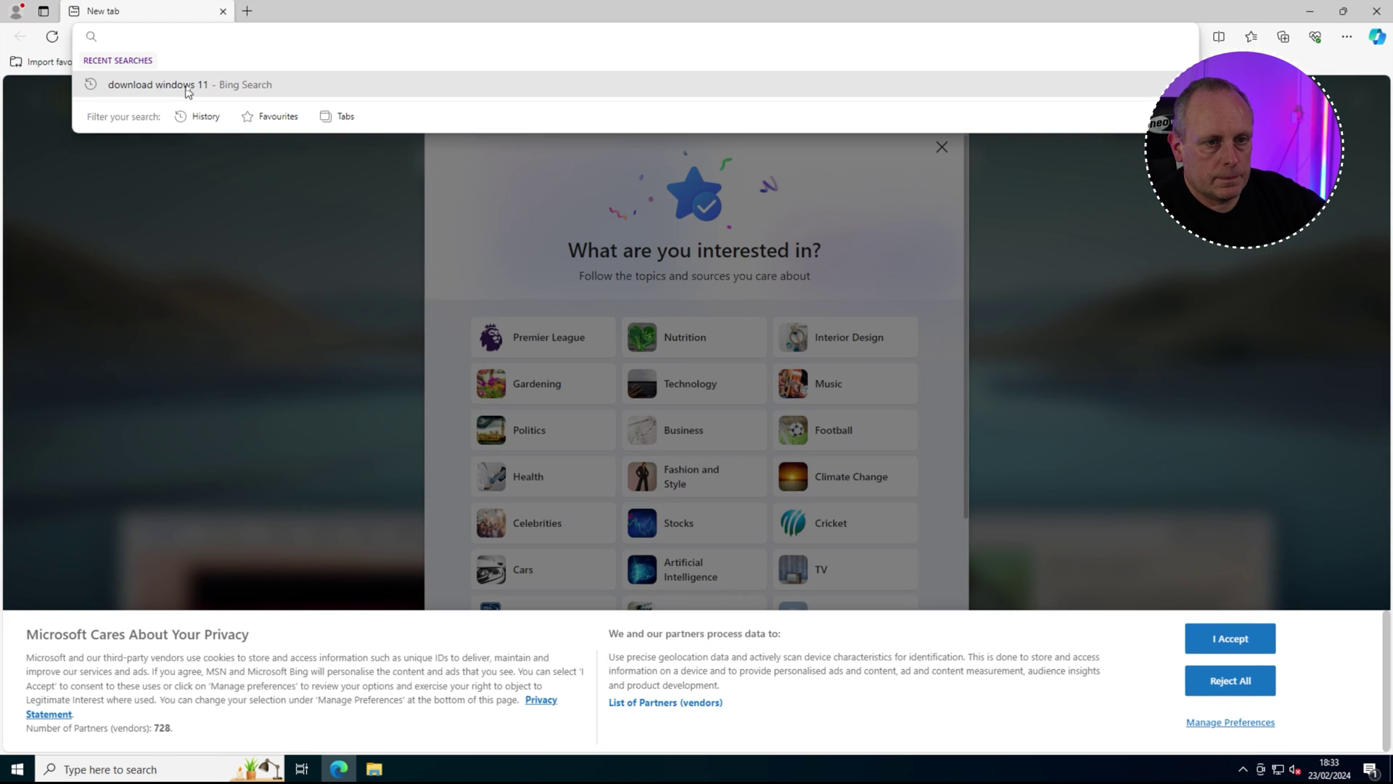
left_click(188, 88)
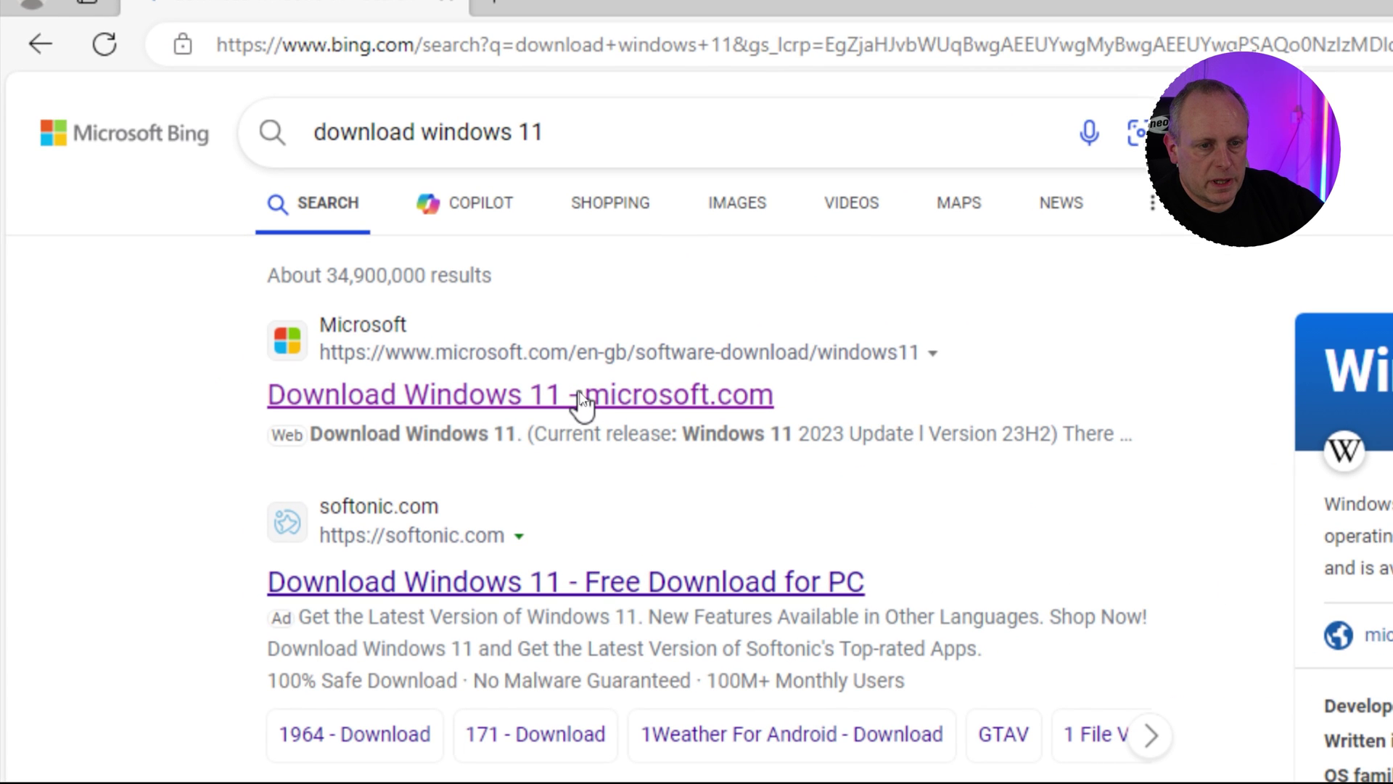
Step: Open Microsoft's Download Windows 11 page from the search results
left_click(581, 398)
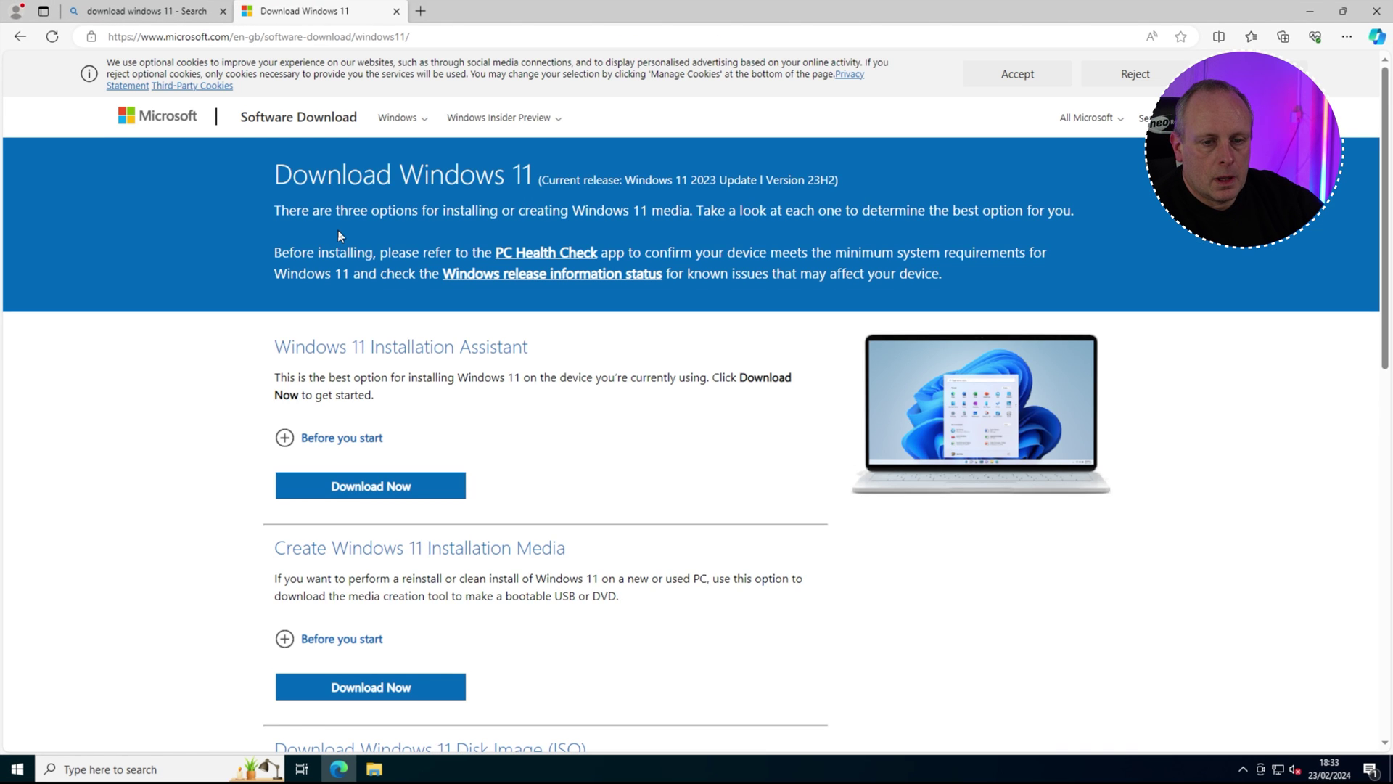
scroll(338, 231, "down", 6)
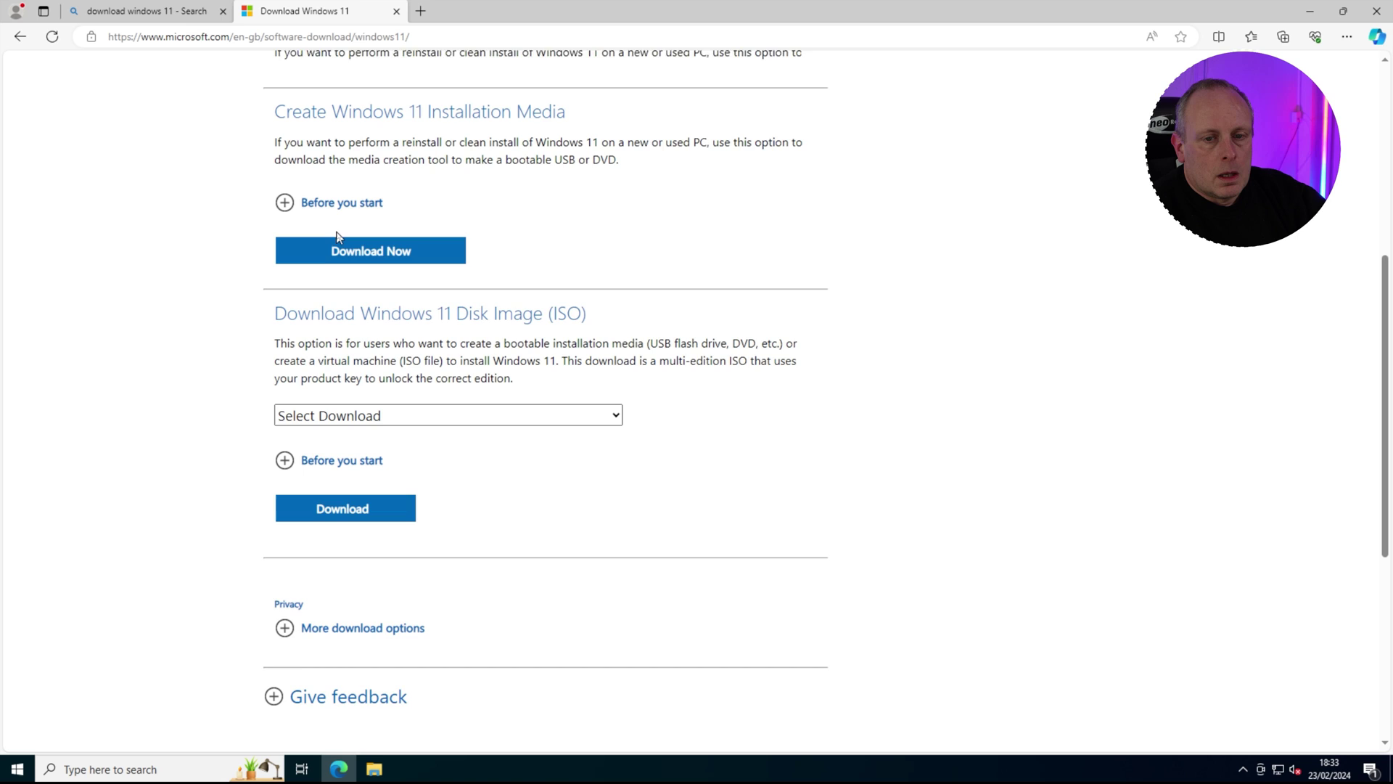
scroll(337, 236, "up", 2)
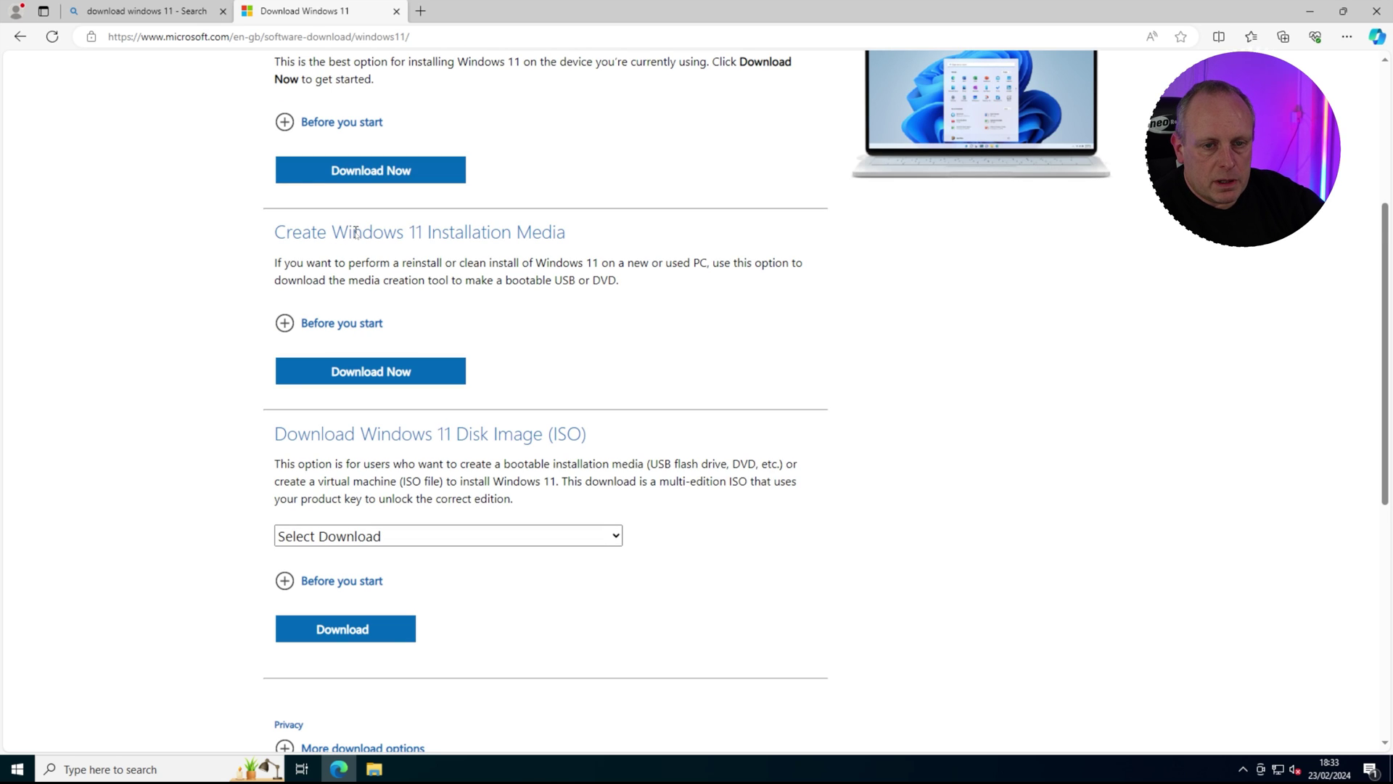
scroll(355, 232, "up", 3)
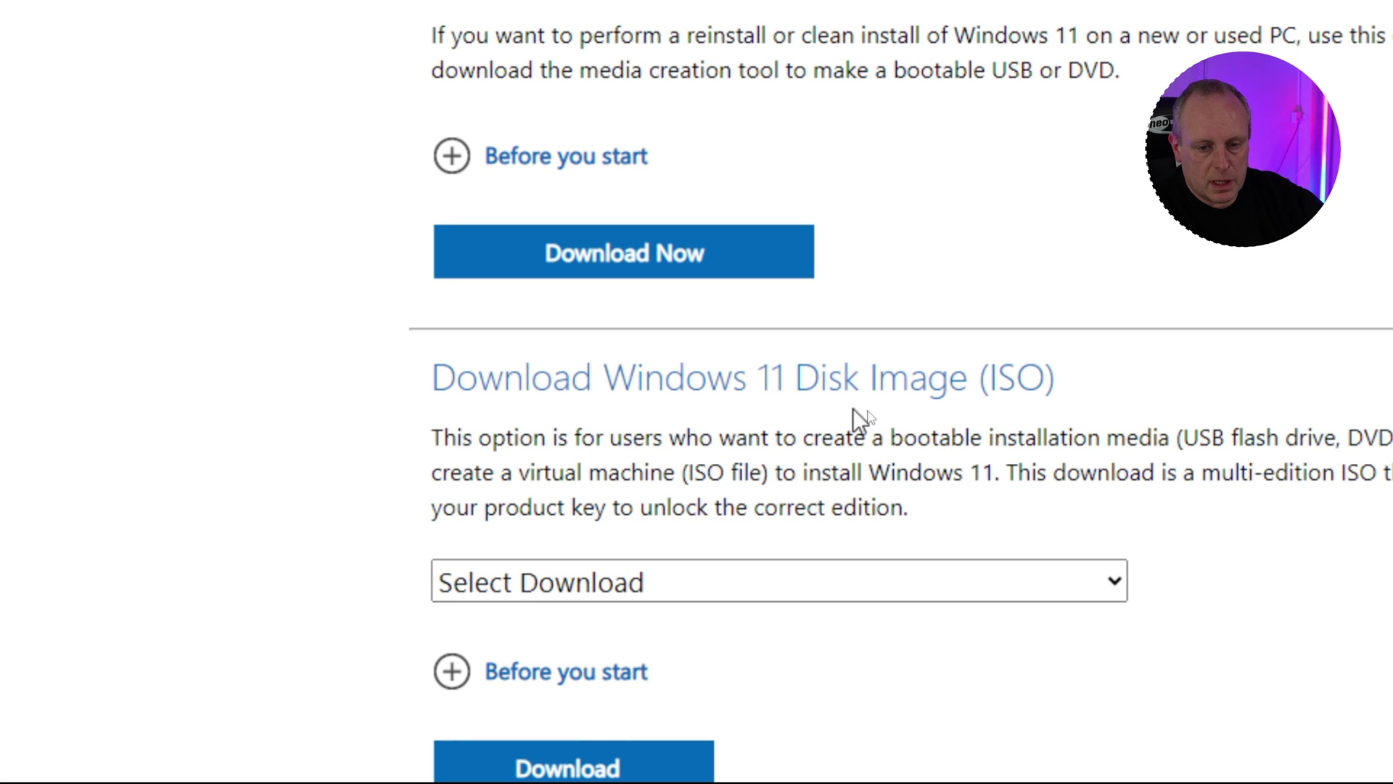
Step: Request the Windows 11 (multi-edition ISO) disk image in English International
left_click(1112, 585)
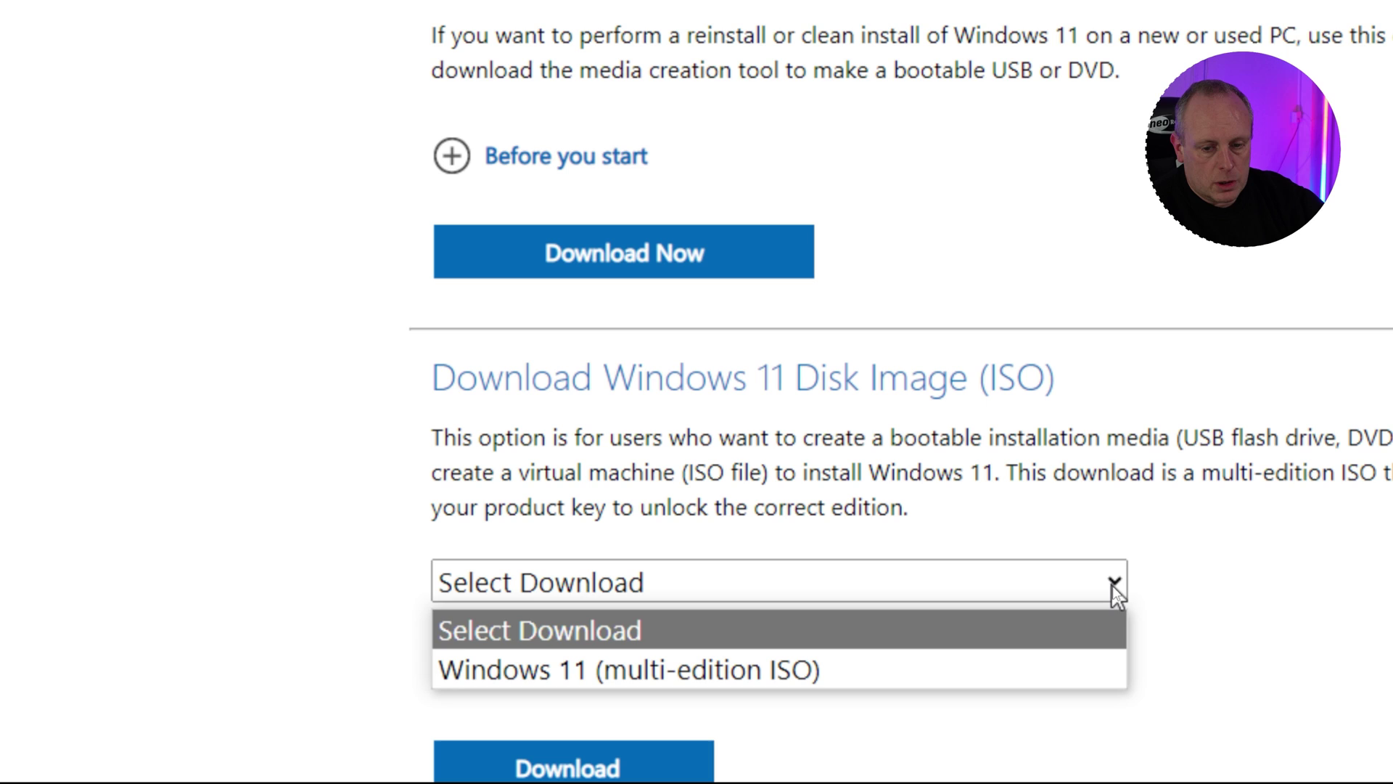
left_click(891, 665)
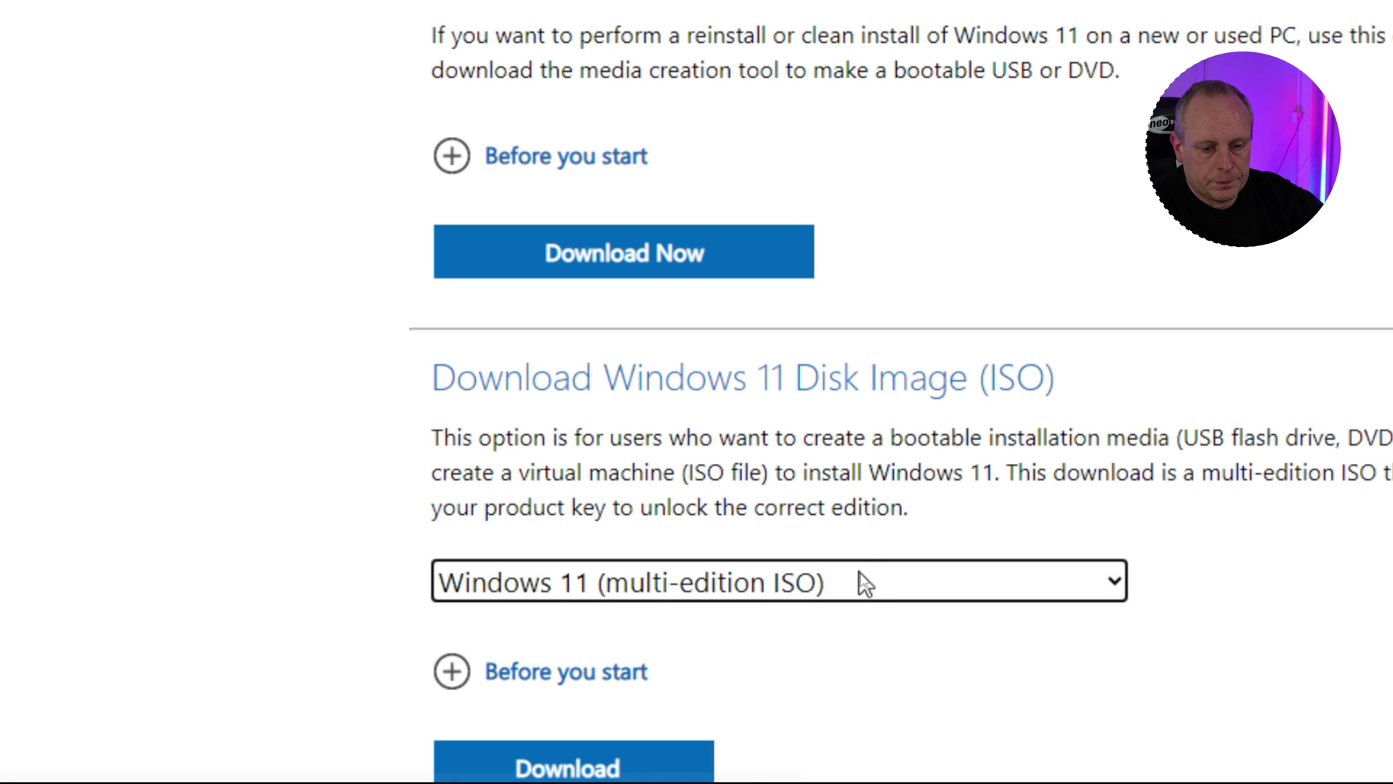
left_click(651, 769)
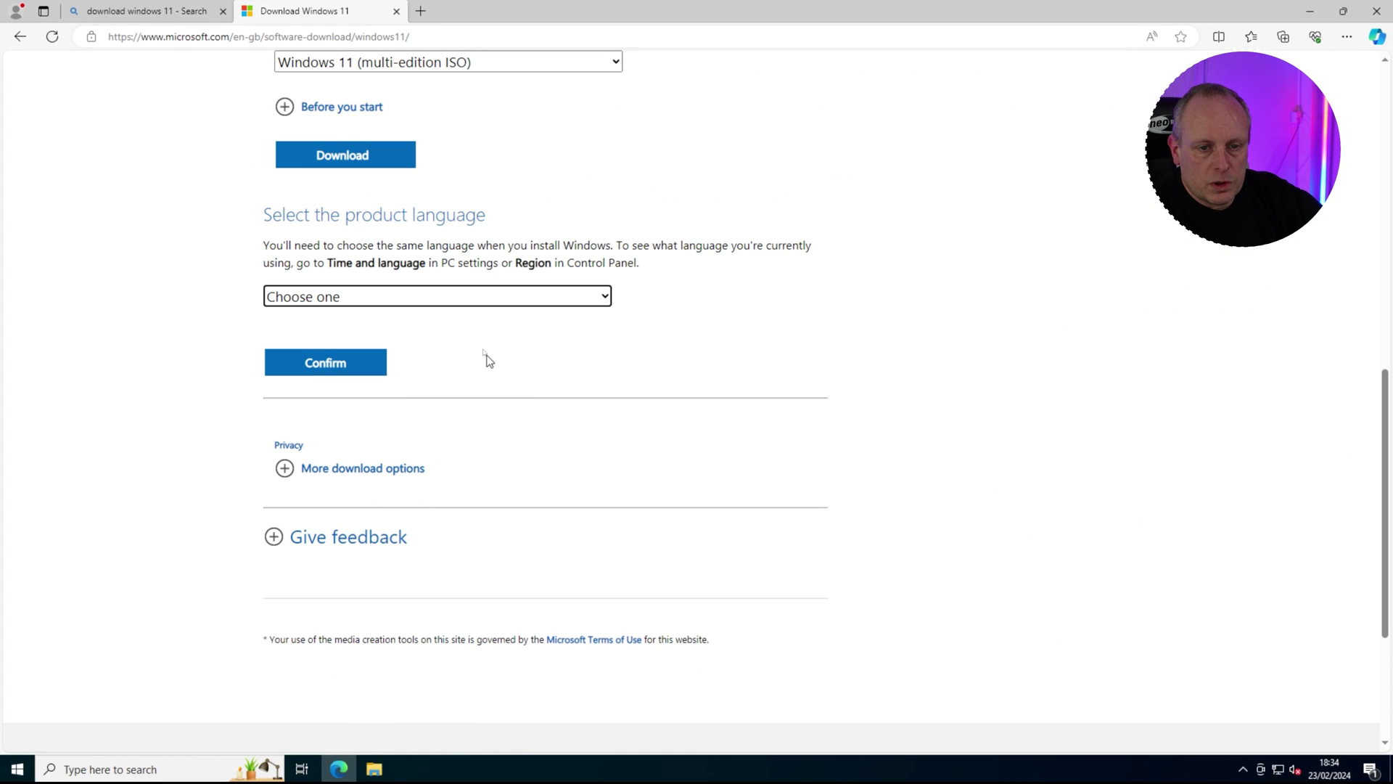
left_click(460, 300)
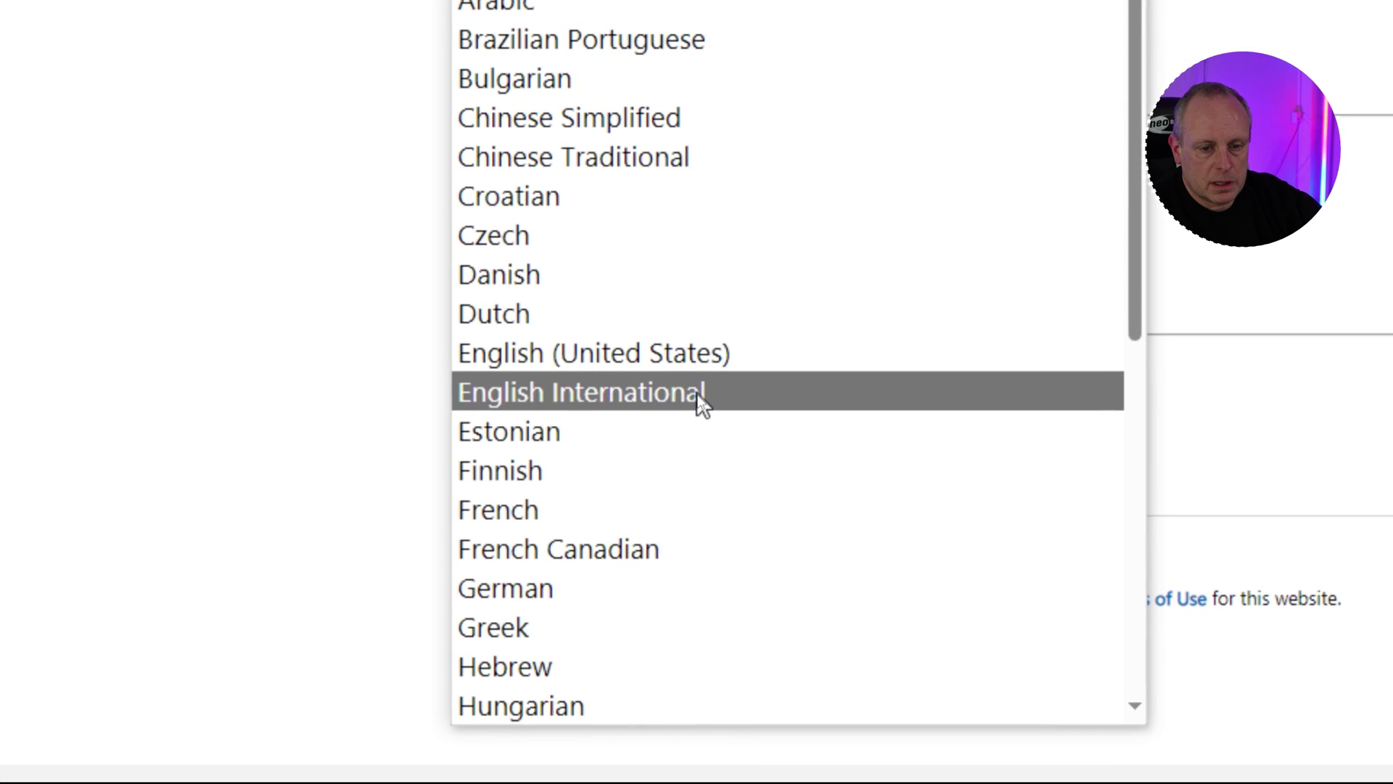
left_click(698, 395)
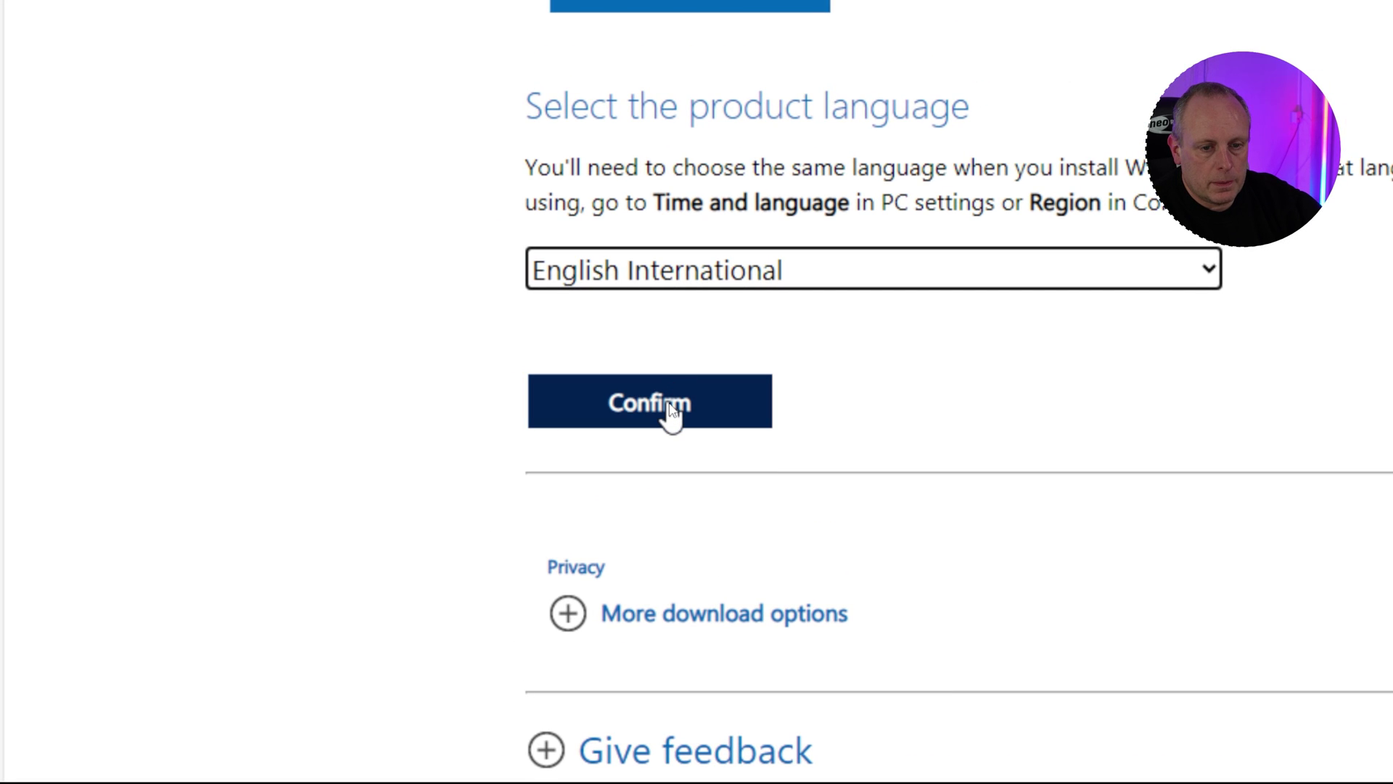
left_click(669, 408)
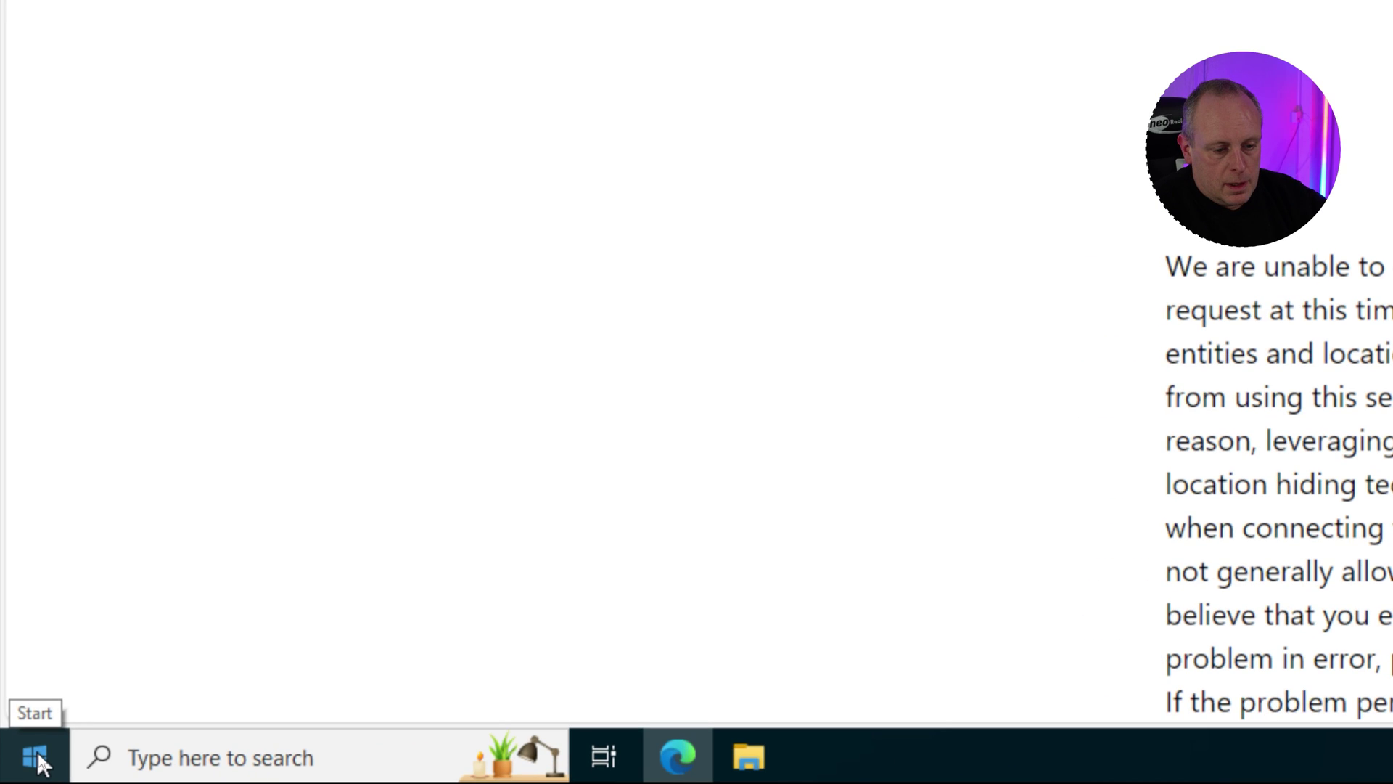
Step: Open Control Panel via a Start search for 'control', view Small icons, and open Network and Sharing Centre
left_click(37, 752)
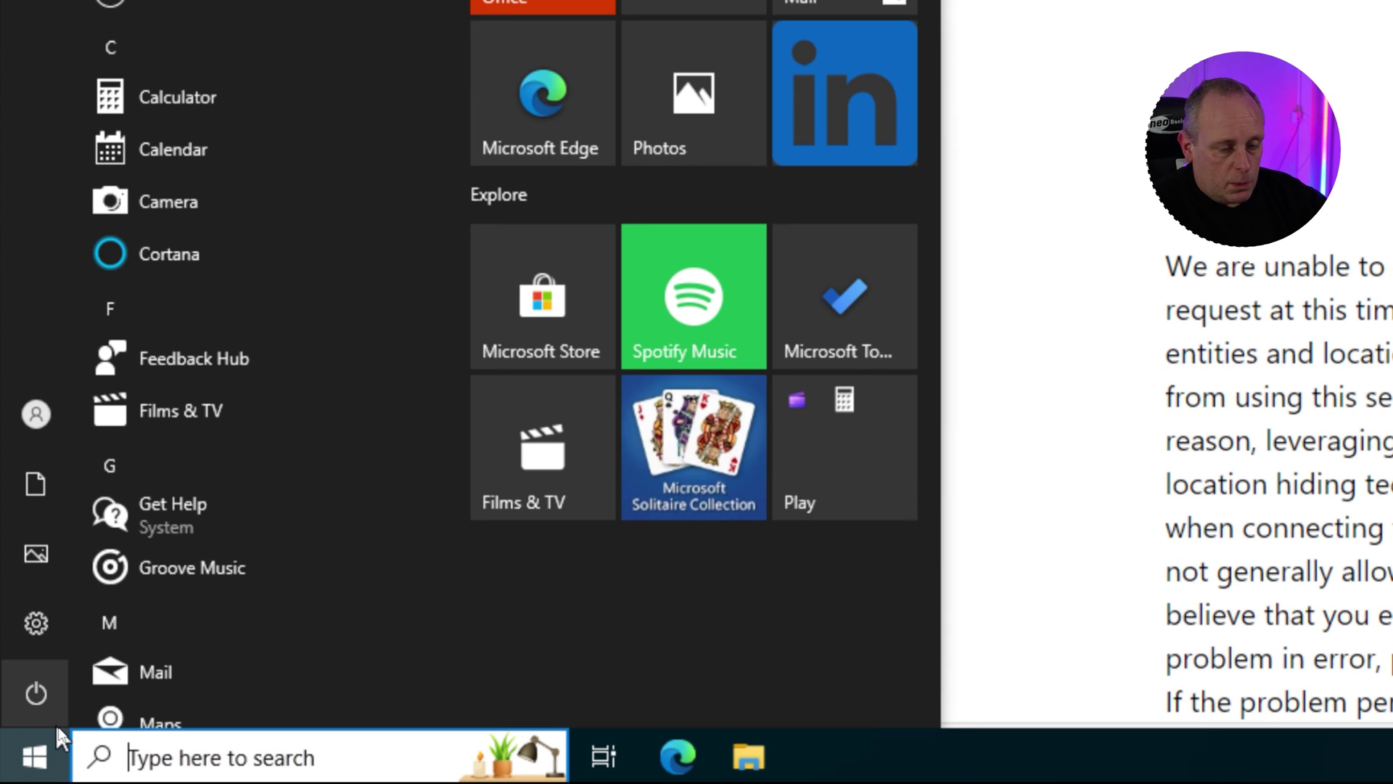
mouse_move(54, 721)
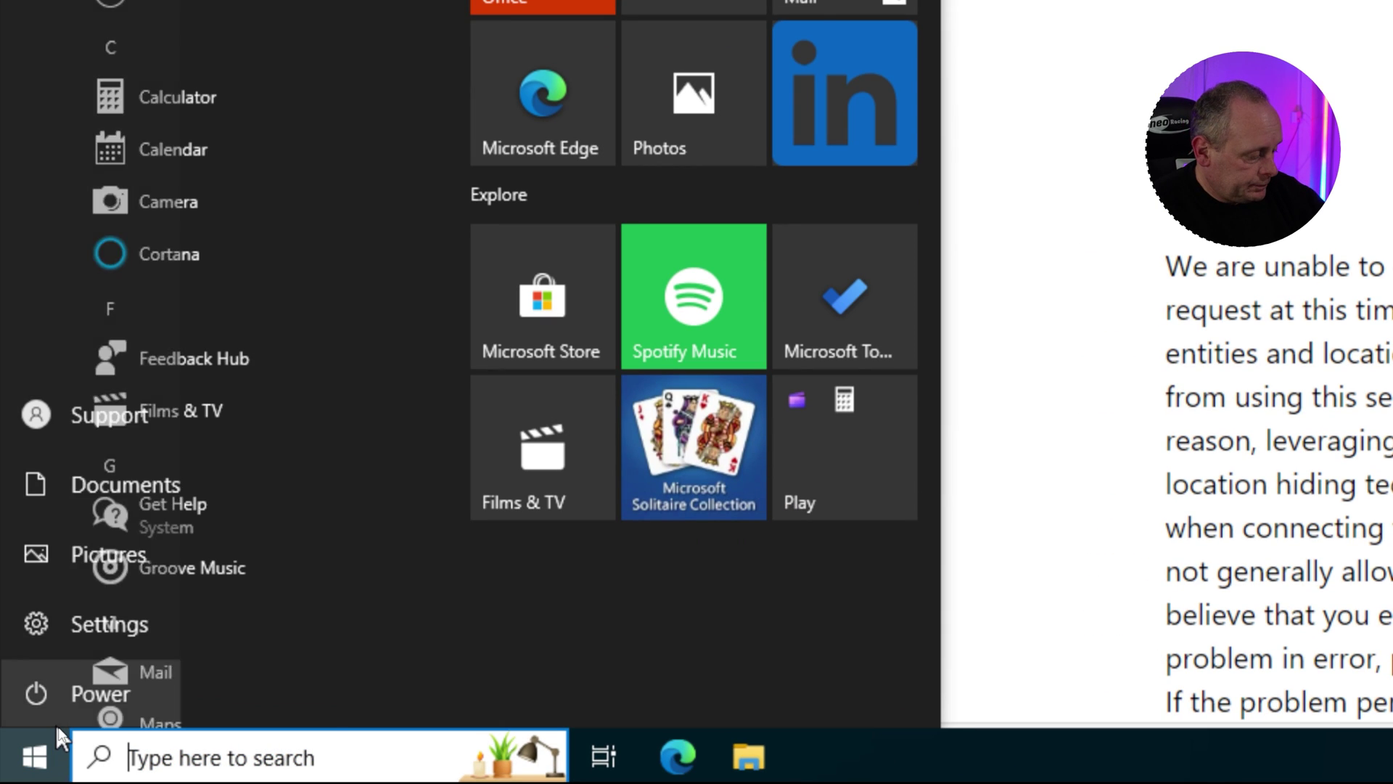
type("control")
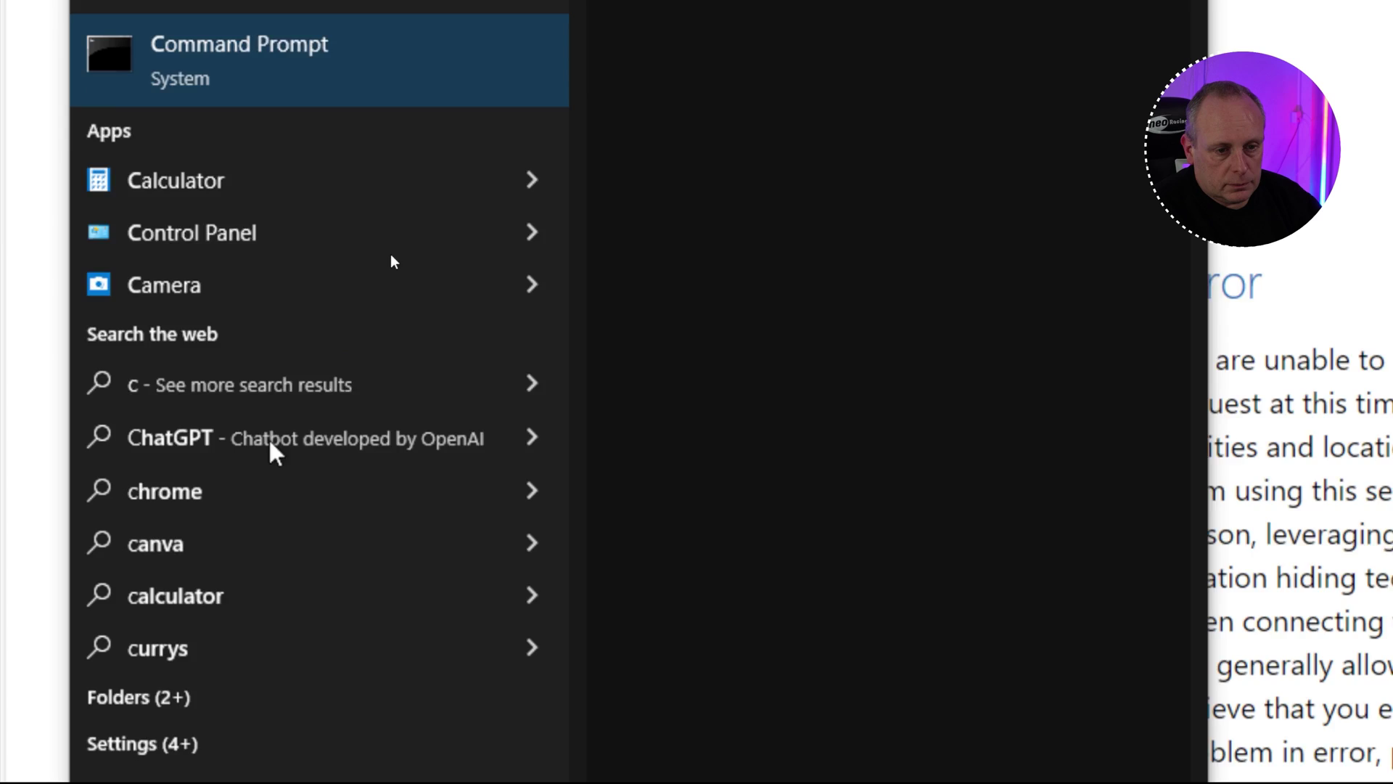
left_click(376, 65)
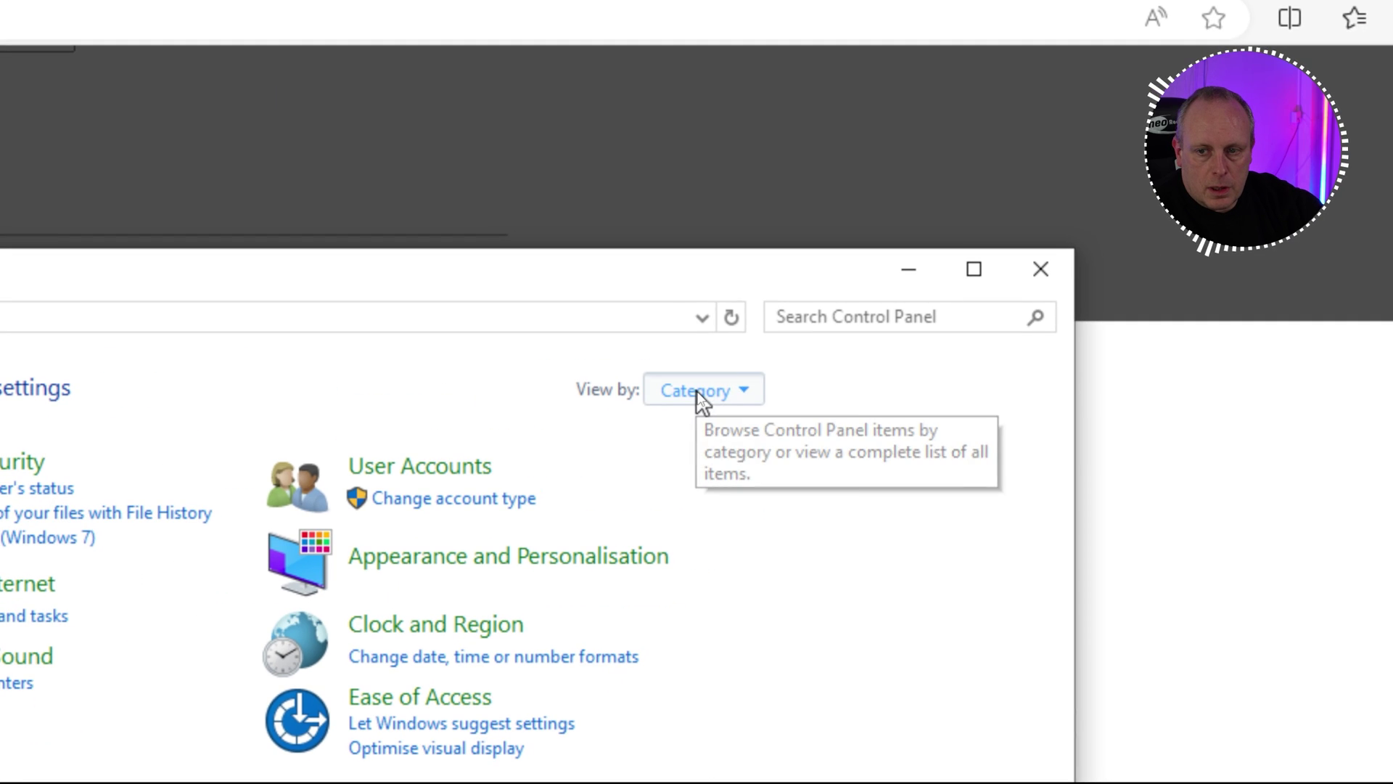
left_click(922, 222)
left_click(737, 502)
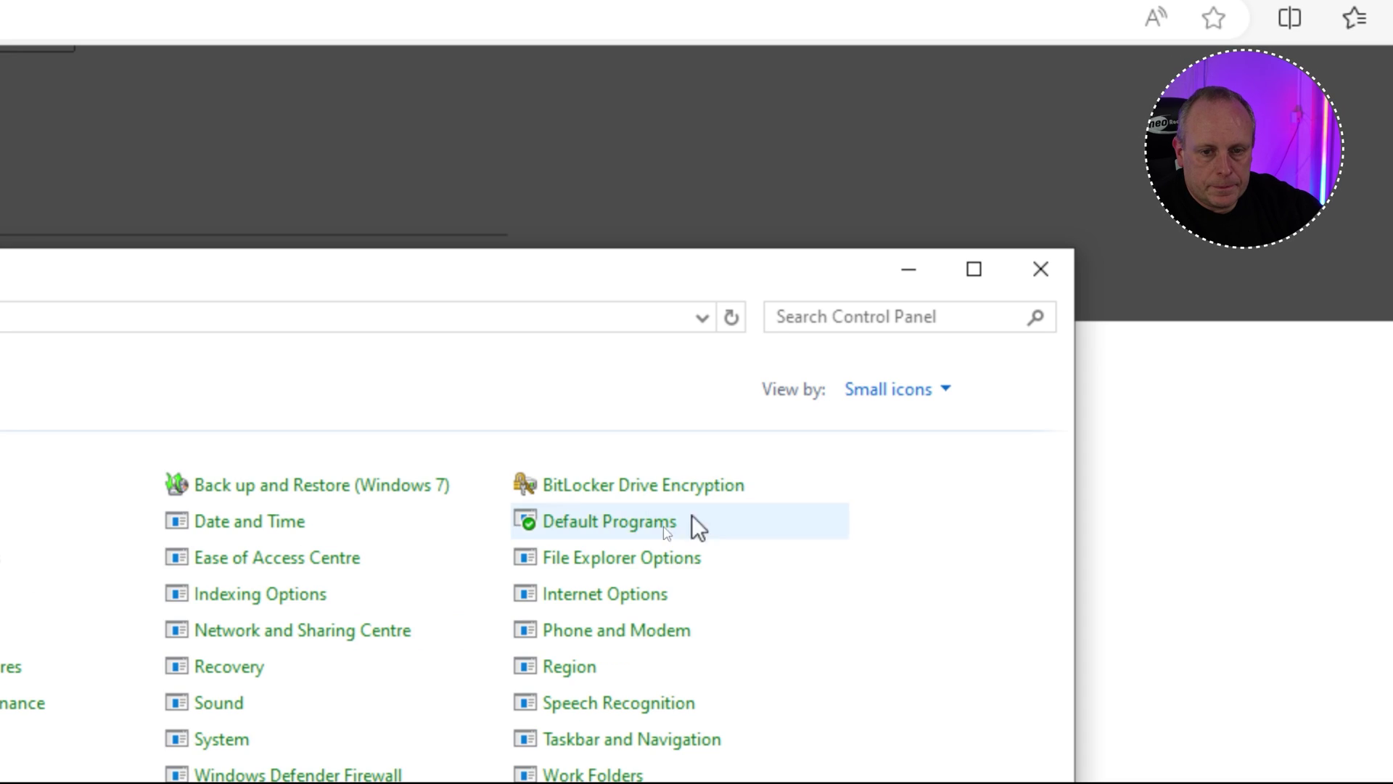
left_click(345, 631)
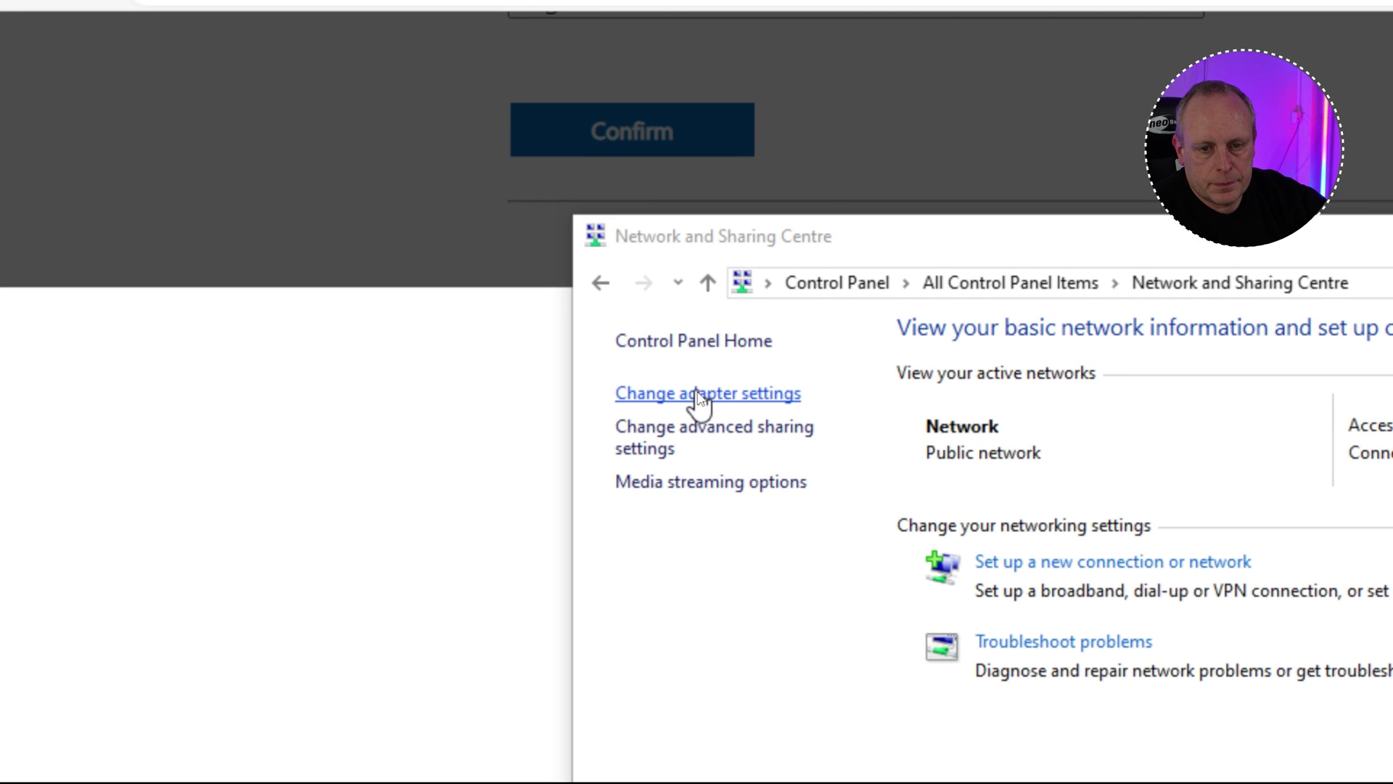
Step: Open the TCP/IPv4 properties of the Ethernet 2 adapter
left_click(698, 395)
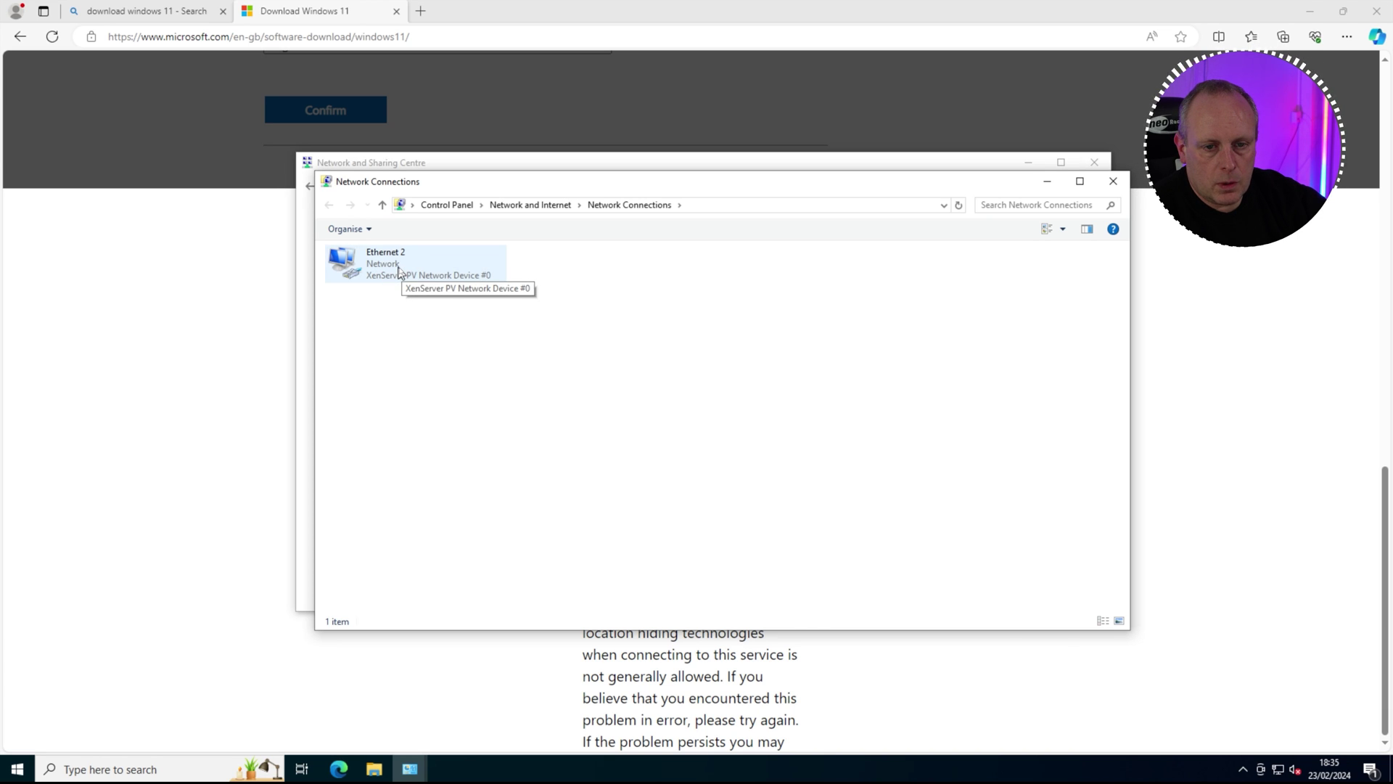
right_click(399, 273)
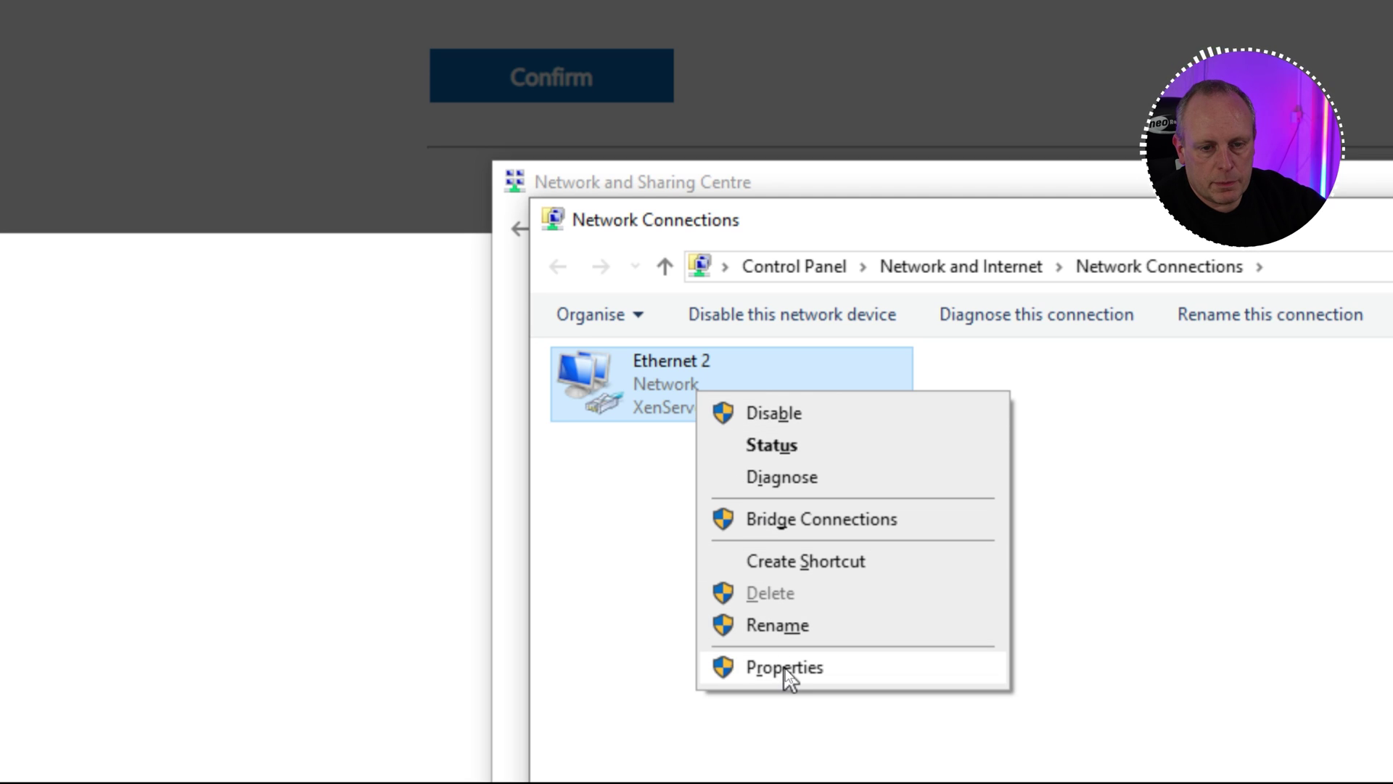
left_click(786, 669)
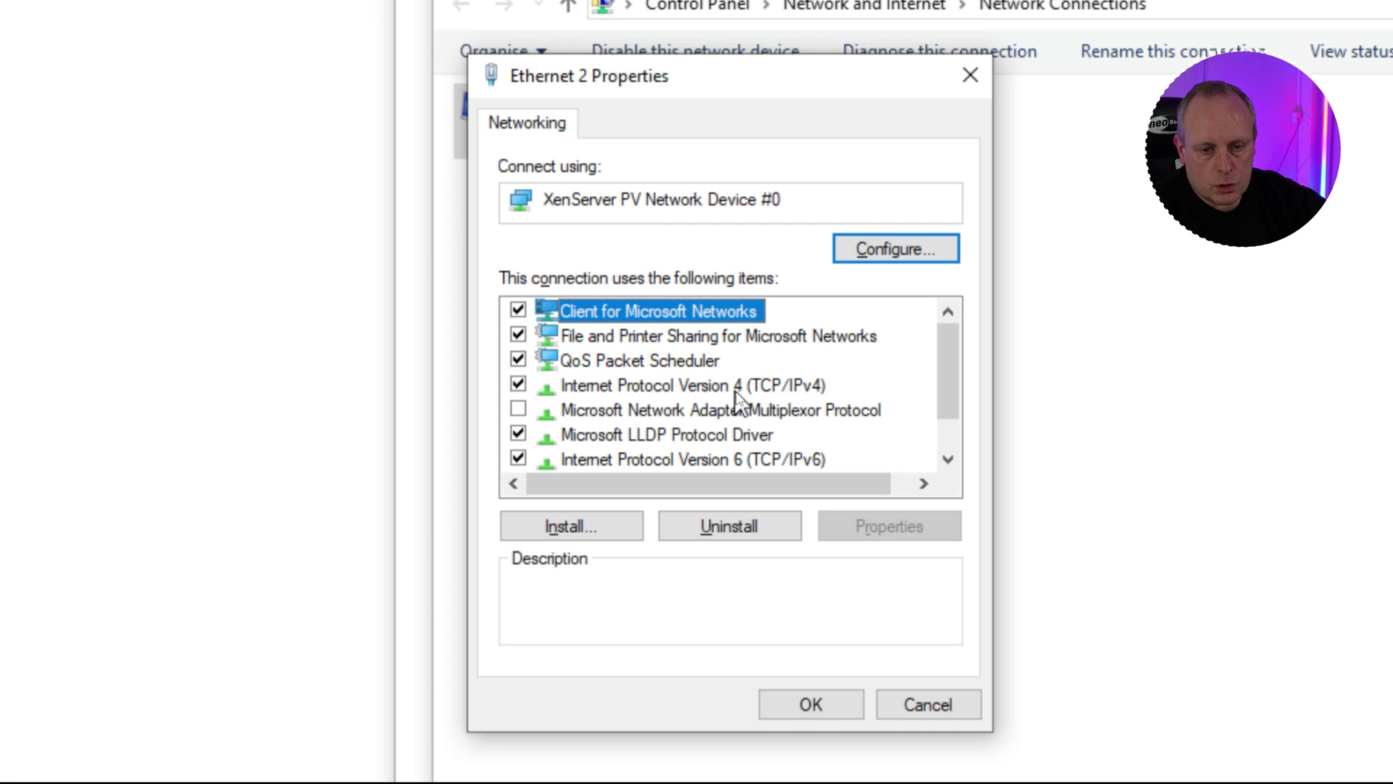
left_click(736, 391)
left_click(881, 530)
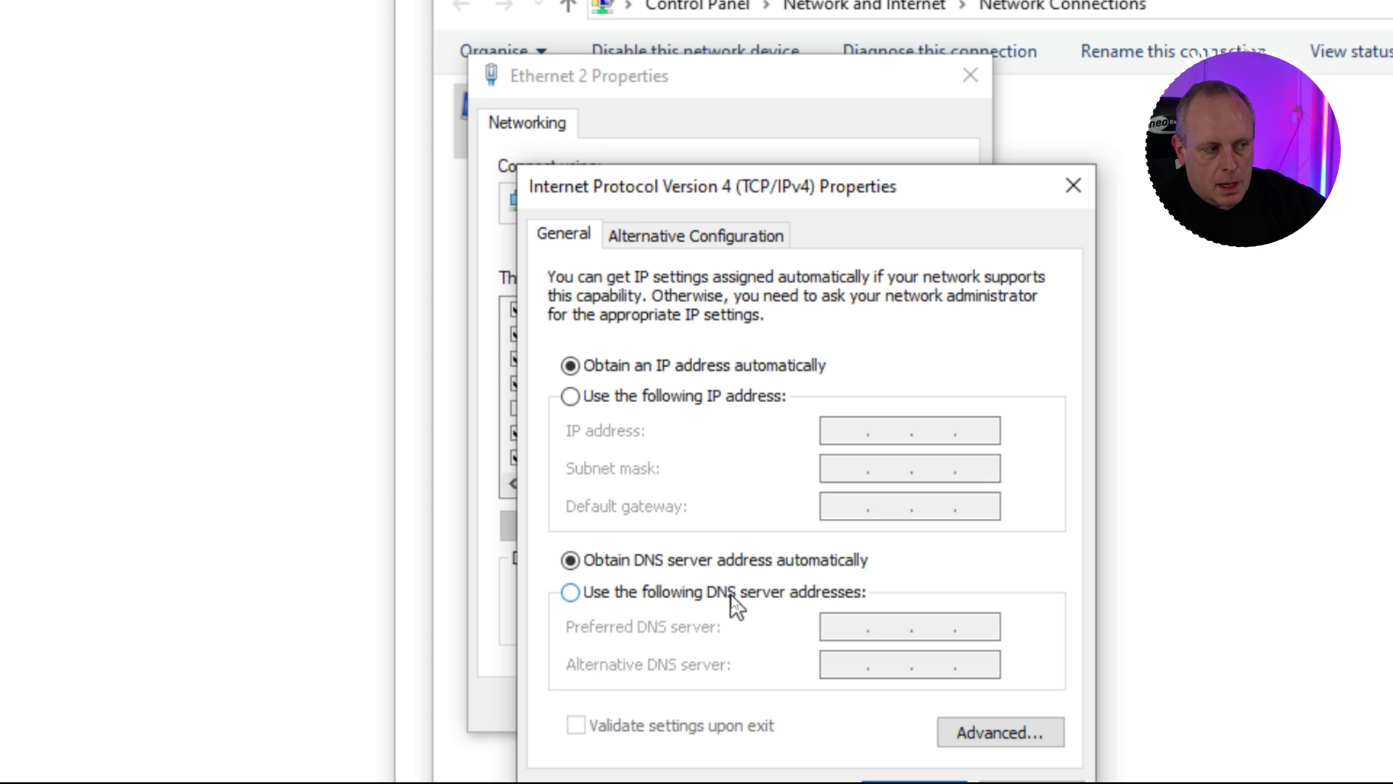
Step: Set the preferred DNS server to 8.8.8.8, save it, and close the connection windows
left_click(732, 593)
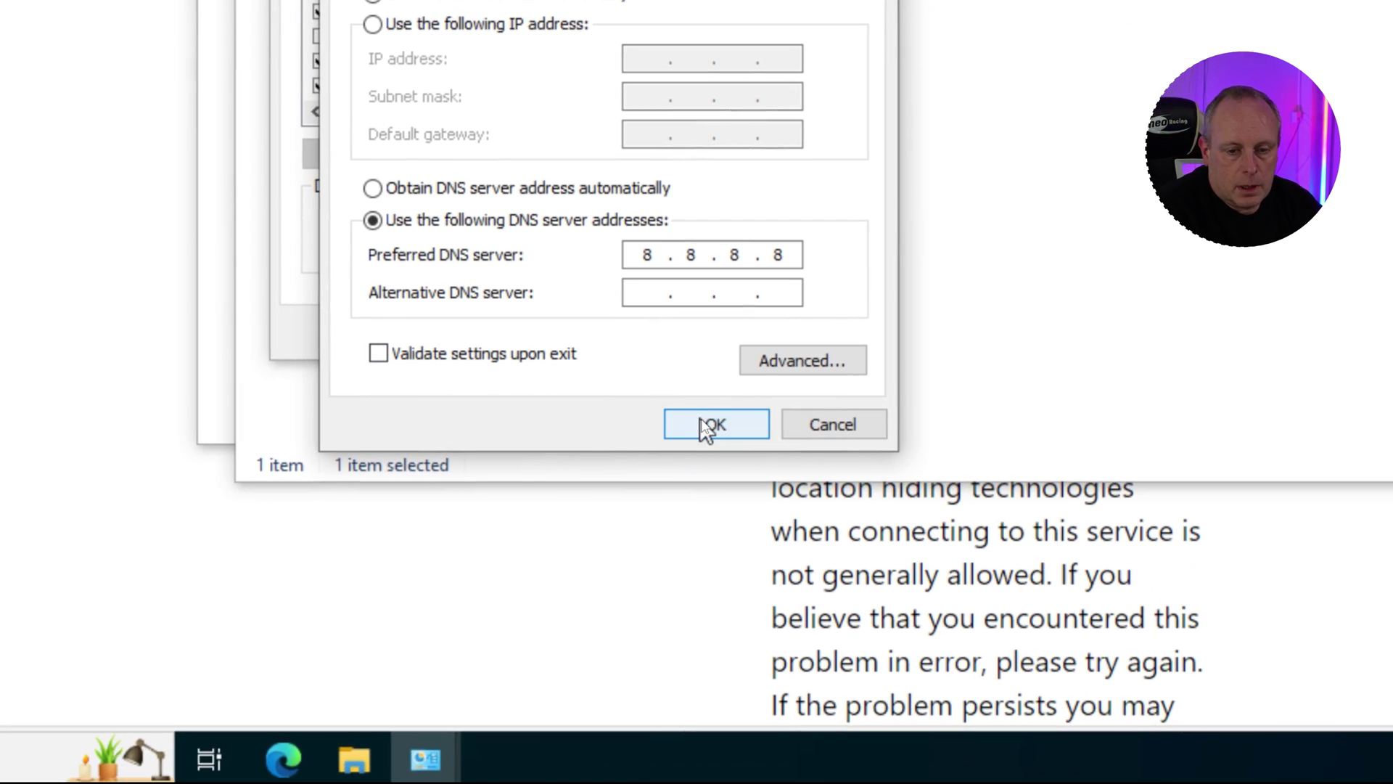
left_click(909, 783)
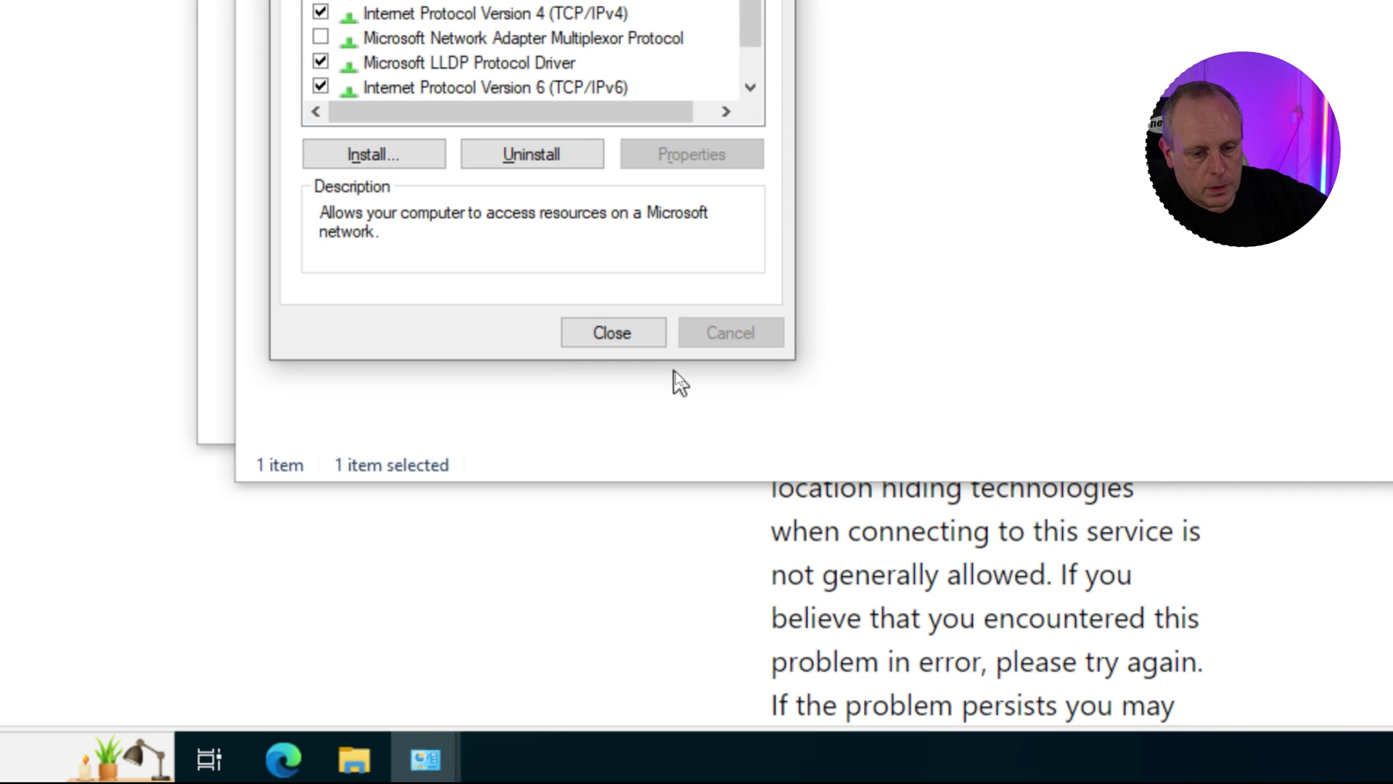
left_click(618, 336)
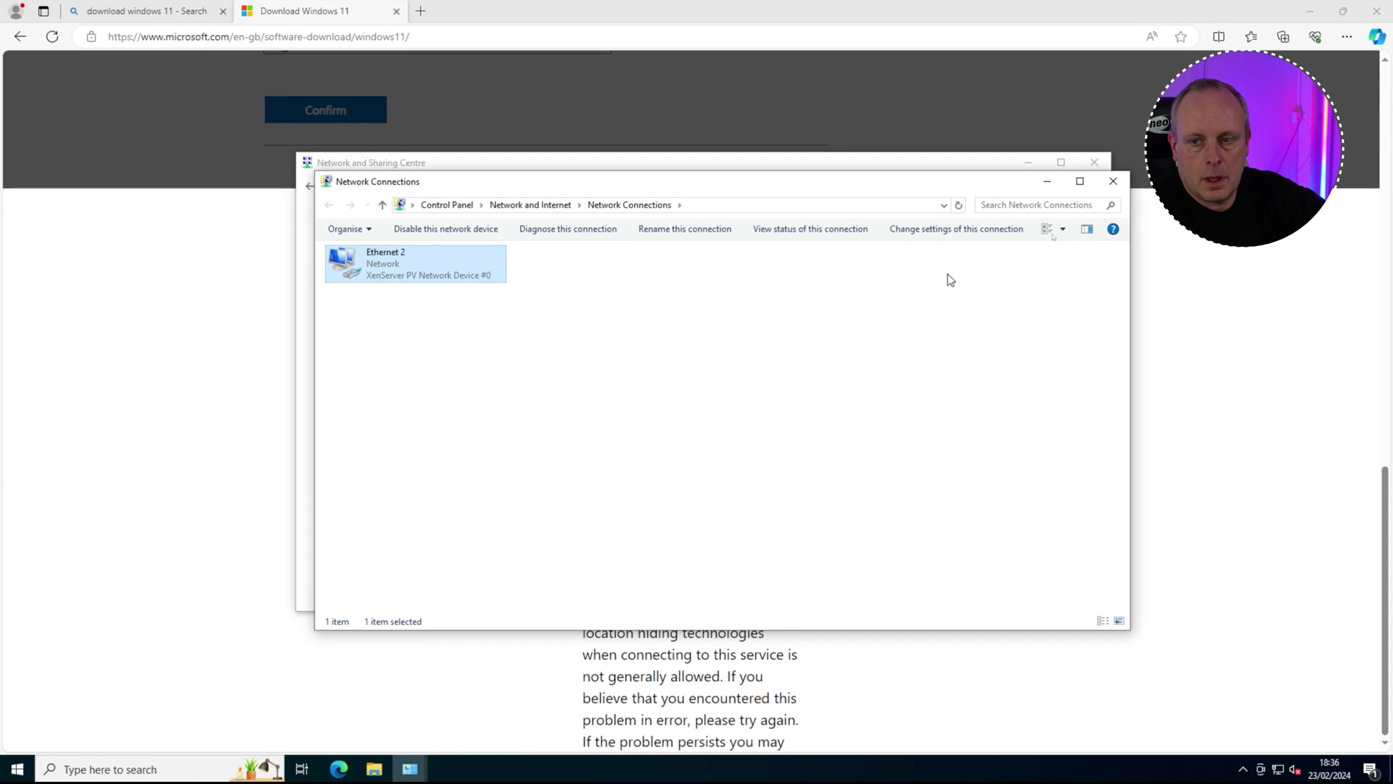
left_click(1113, 181)
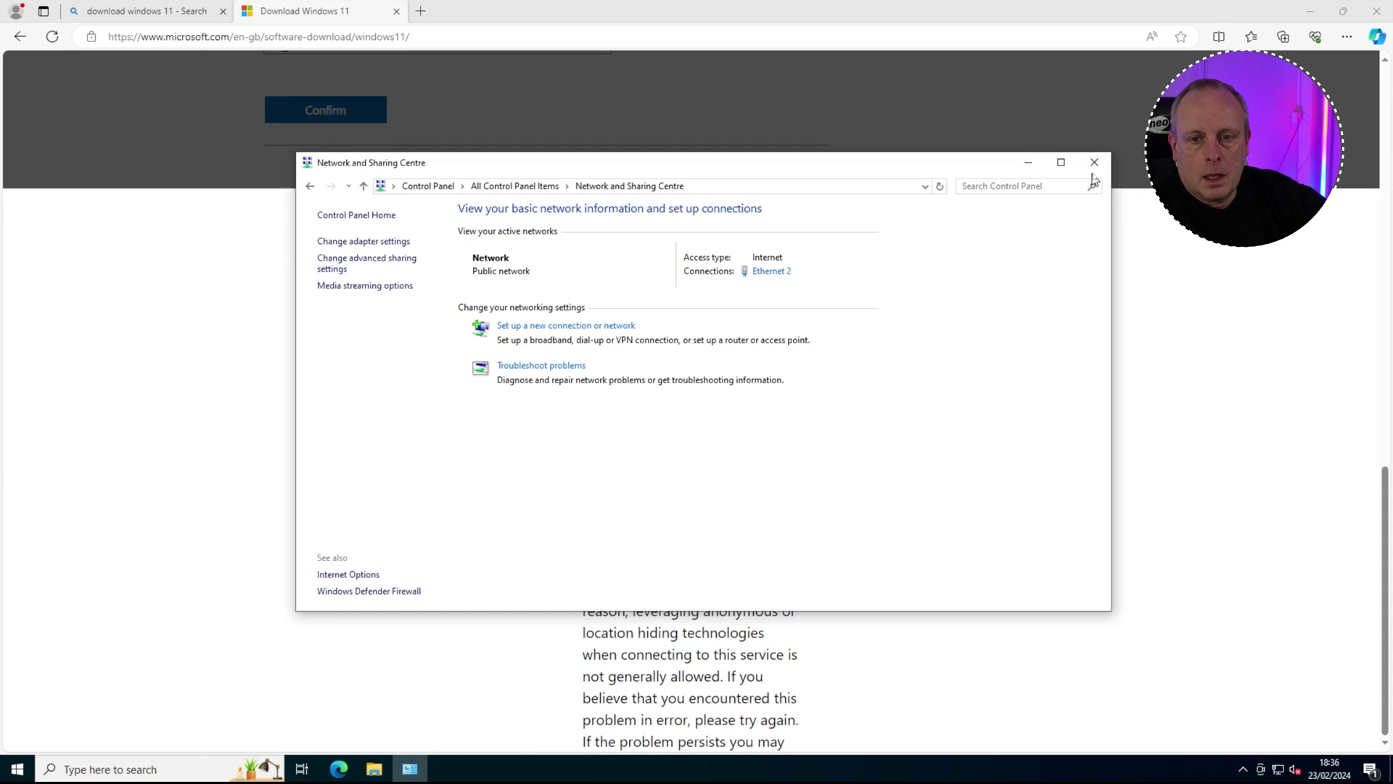
Step: Close Network and Sharing Centre and reload the Download Windows 11 page in Edge
left_click(1094, 162)
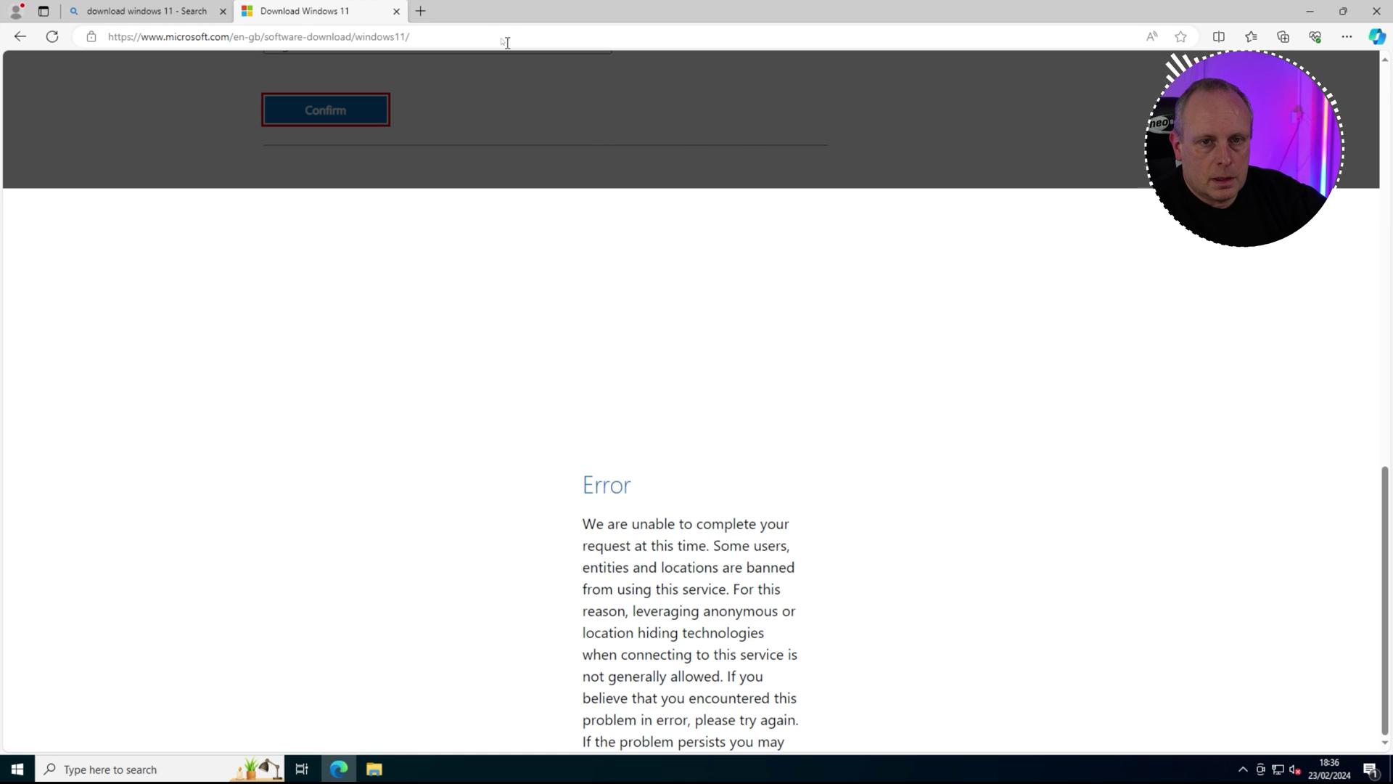
left_click(464, 36)
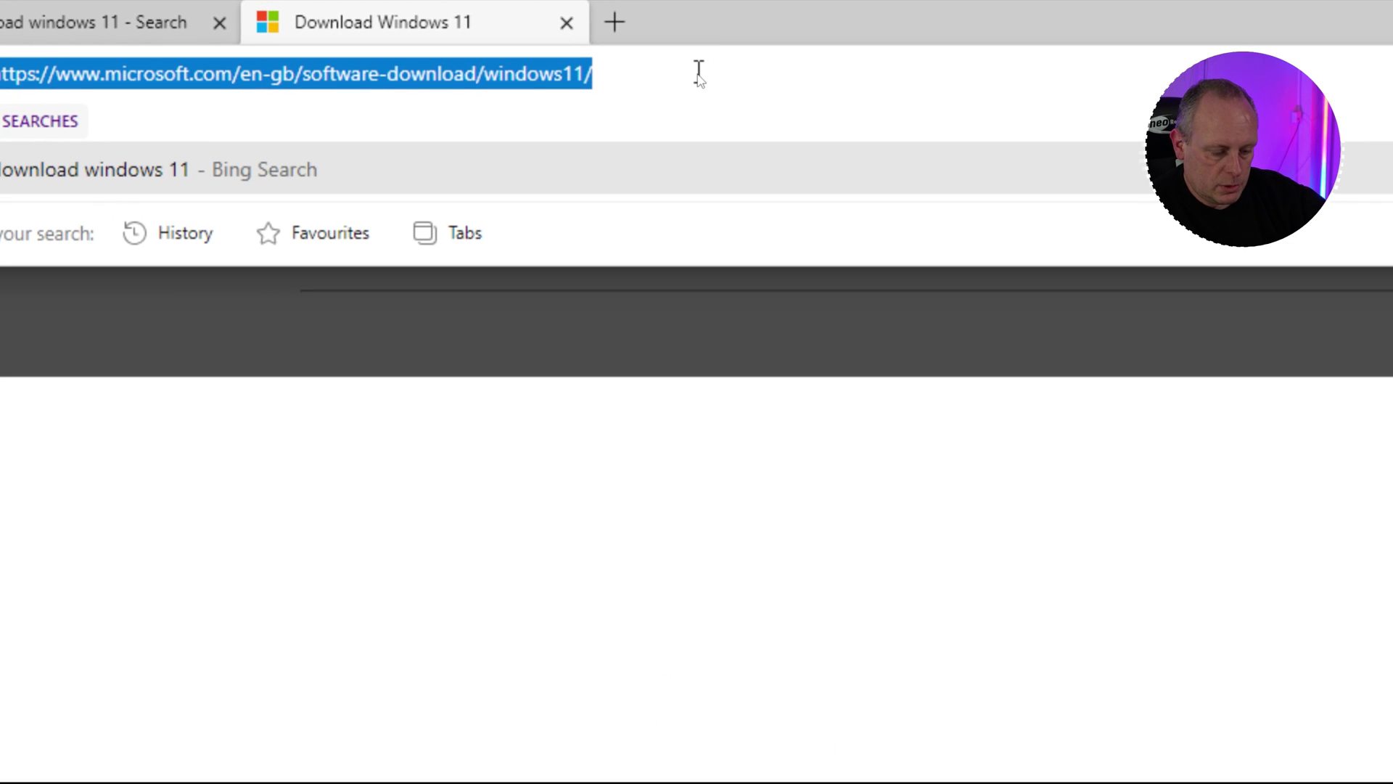
key("Return")
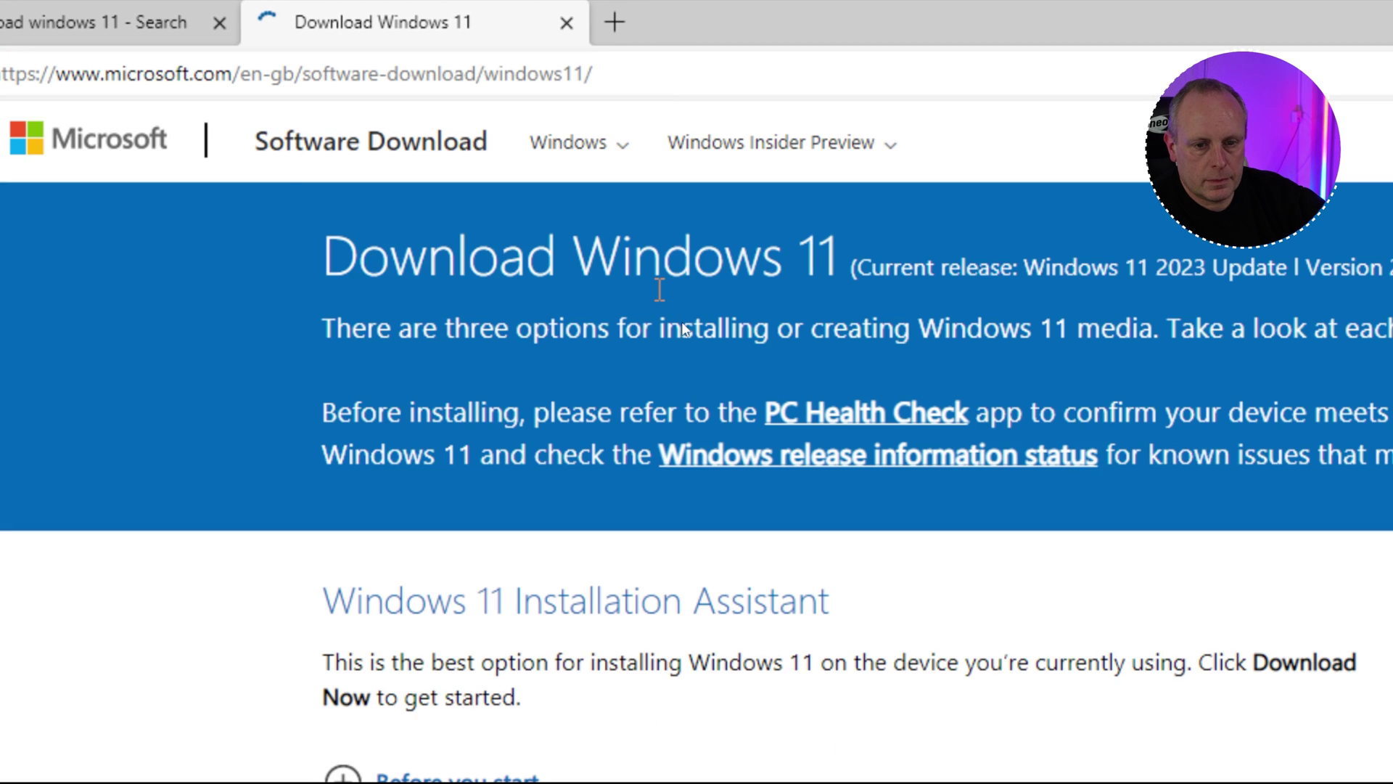
scroll(528, 575, "down", 15)
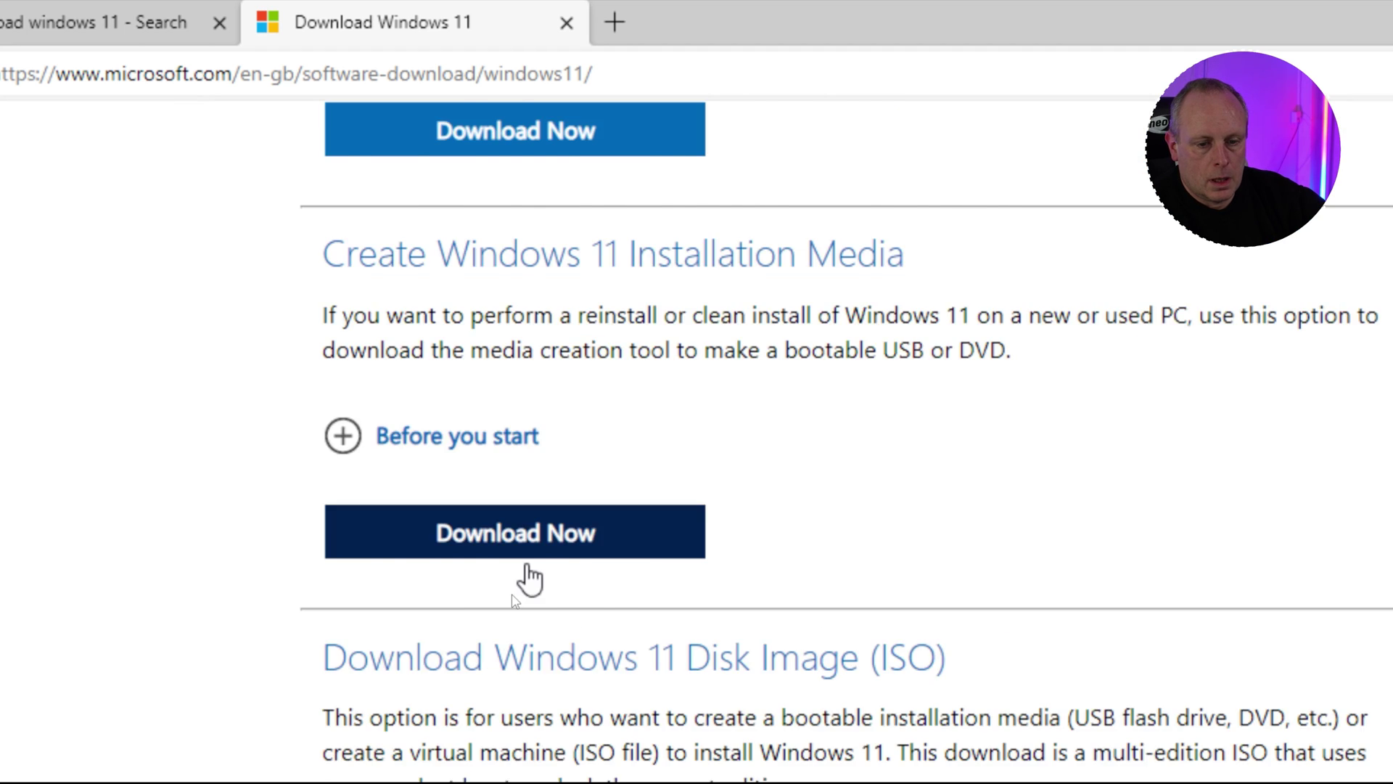
scroll(499, 575, "up", 5)
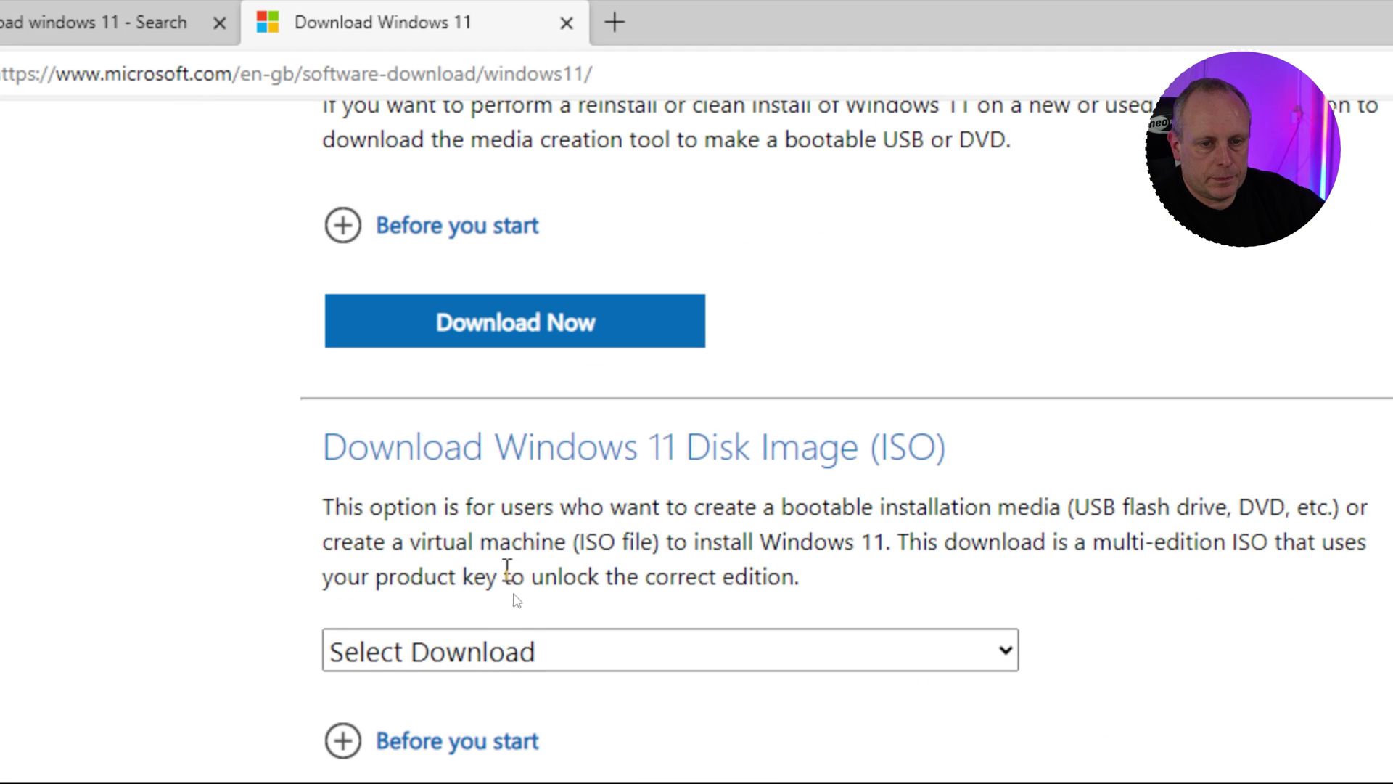
Step: Request the Windows 11 (multi-edition ISO) download in English International
left_click(510, 662)
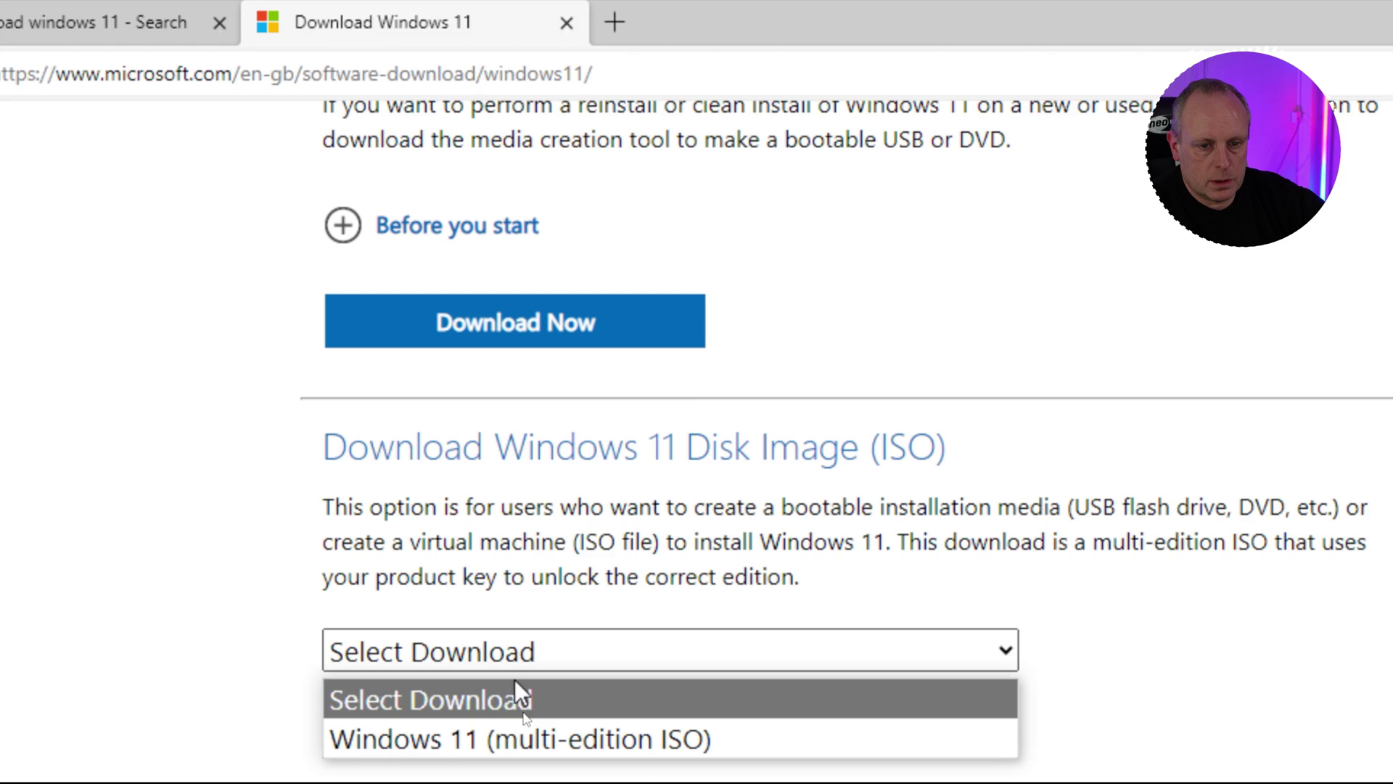
left_click(523, 735)
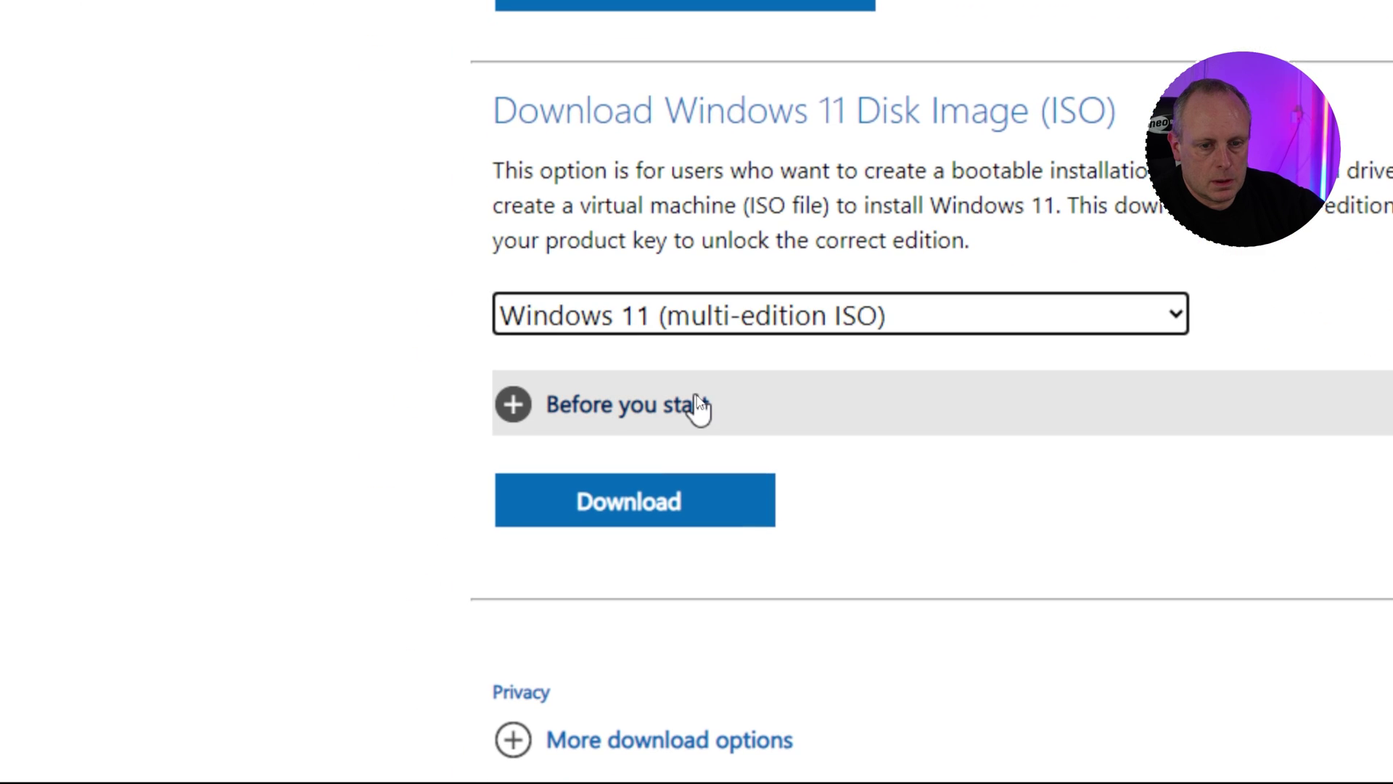
left_click(694, 500)
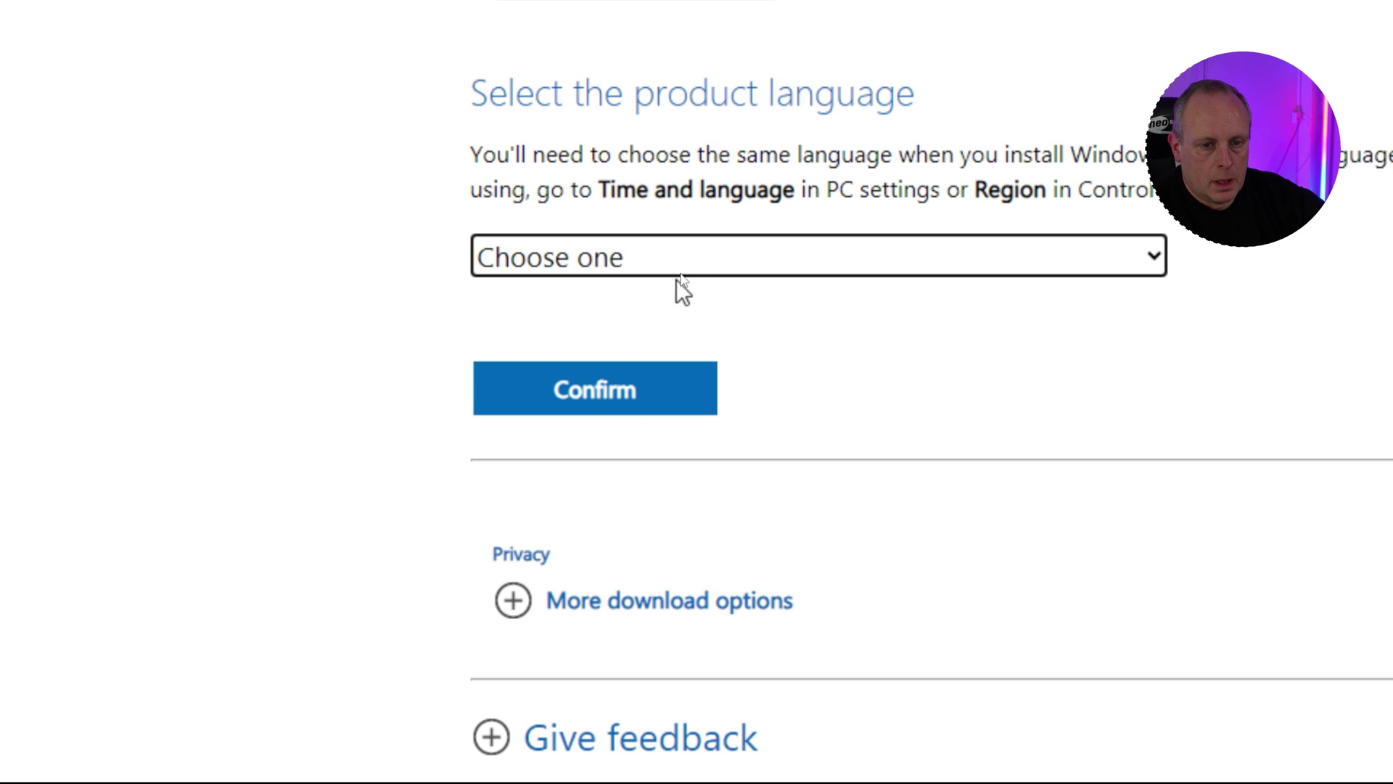
left_click(685, 265)
scroll(703, 435, "down", 5)
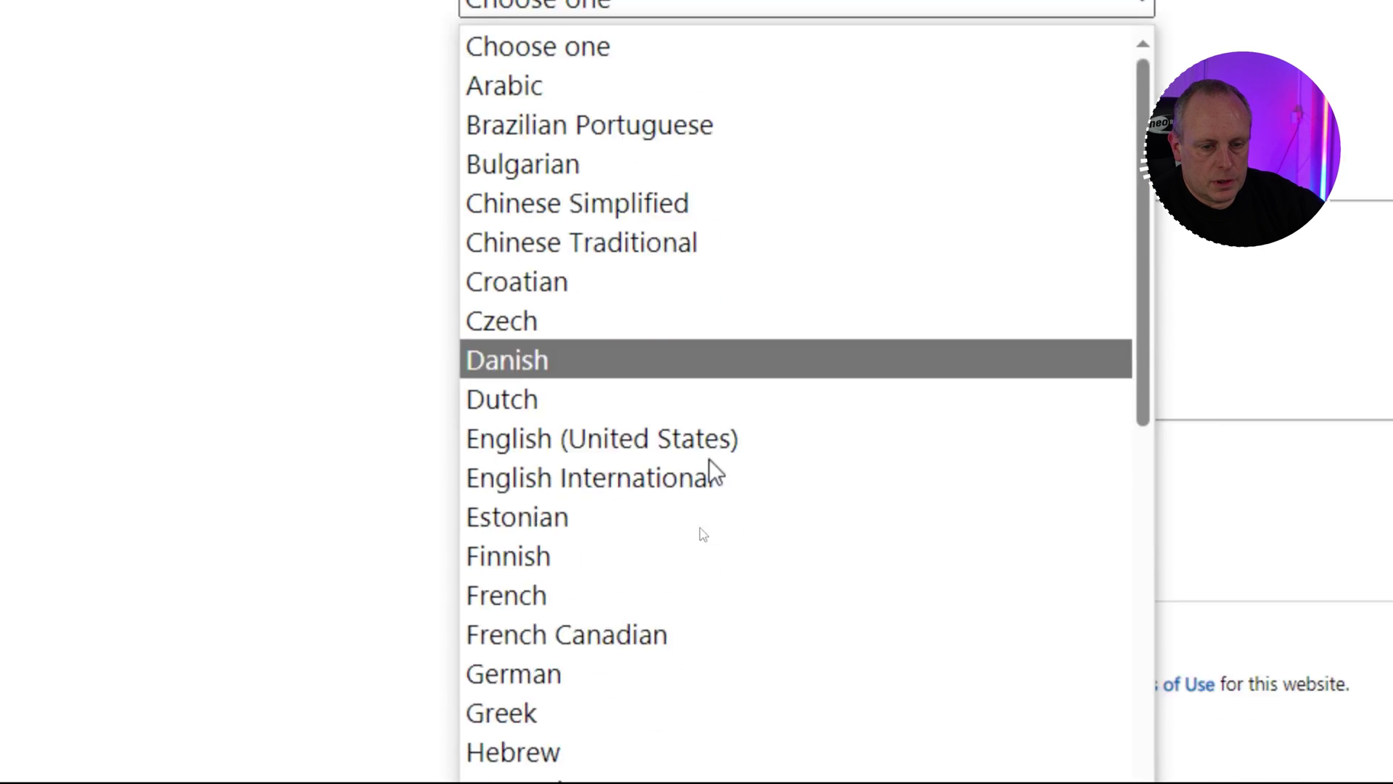
left_click(708, 389)
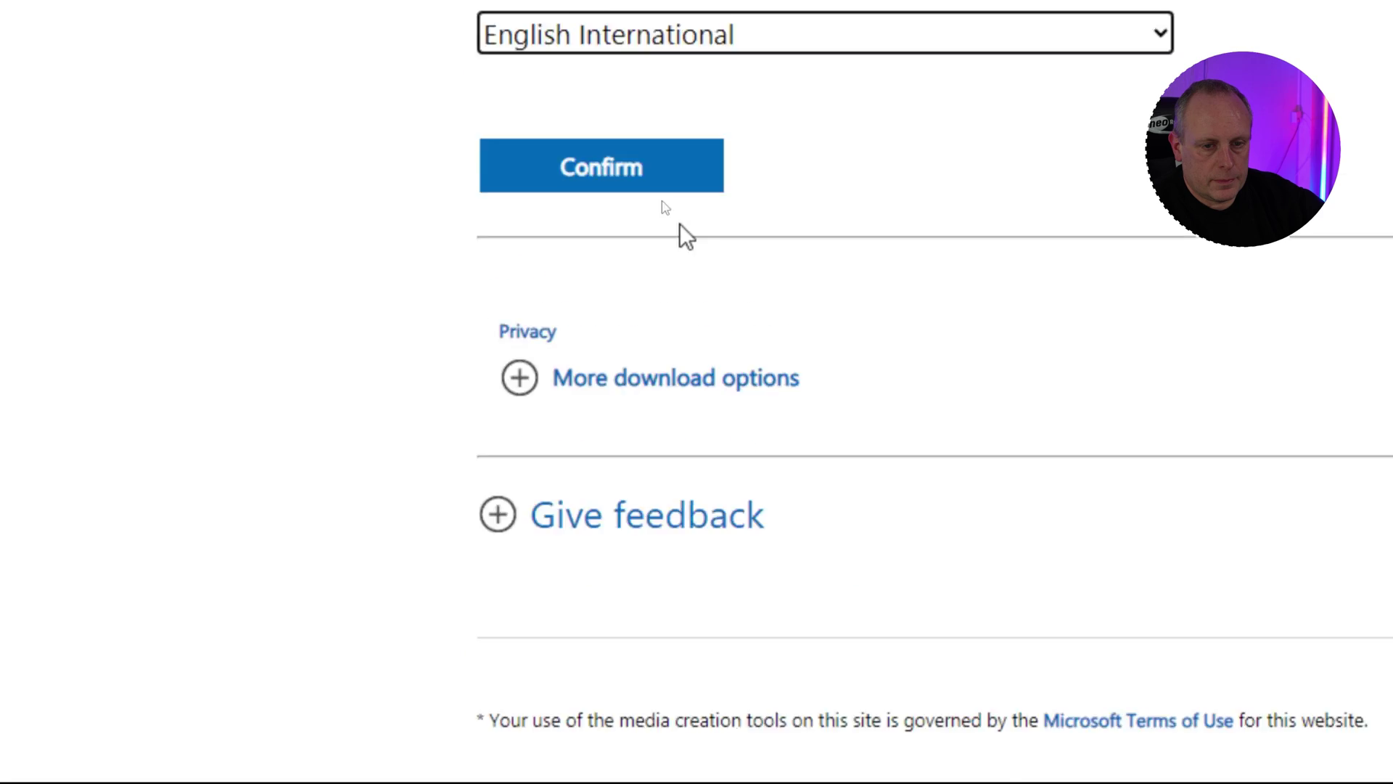
left_click(630, 32)
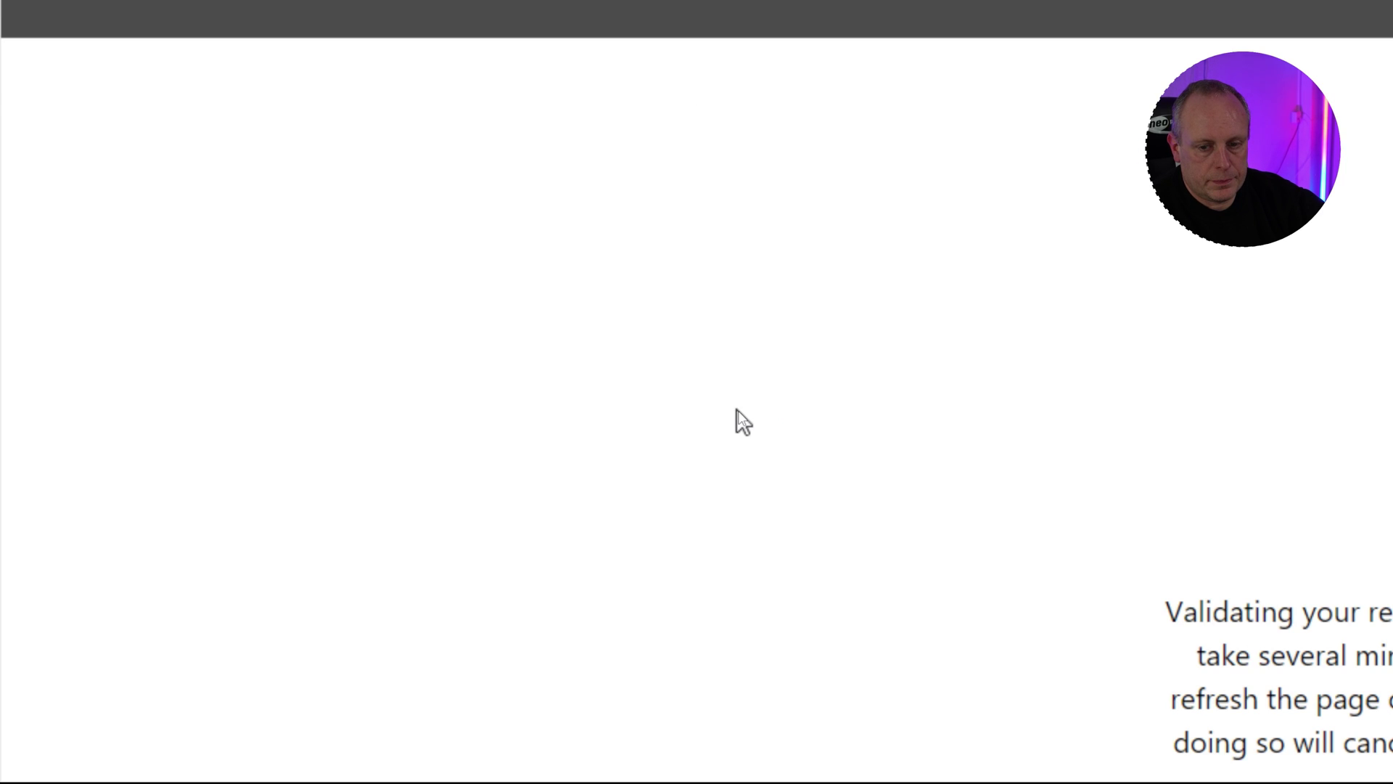
Step: Download the 64-bit Win11_23H2_EnglishInternational_x64v2.iso and let it finish
scroll(370, 379, "down", 1)
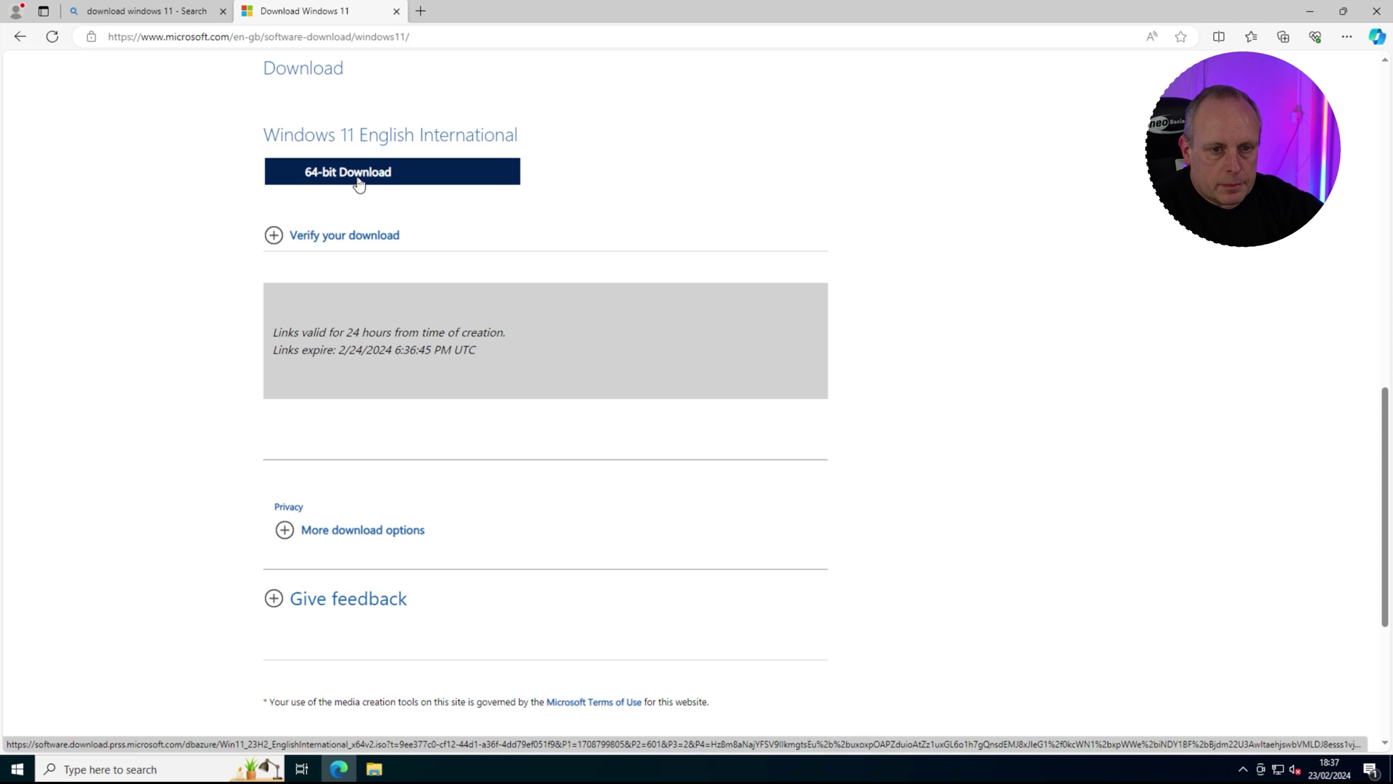
left_click(346, 244)
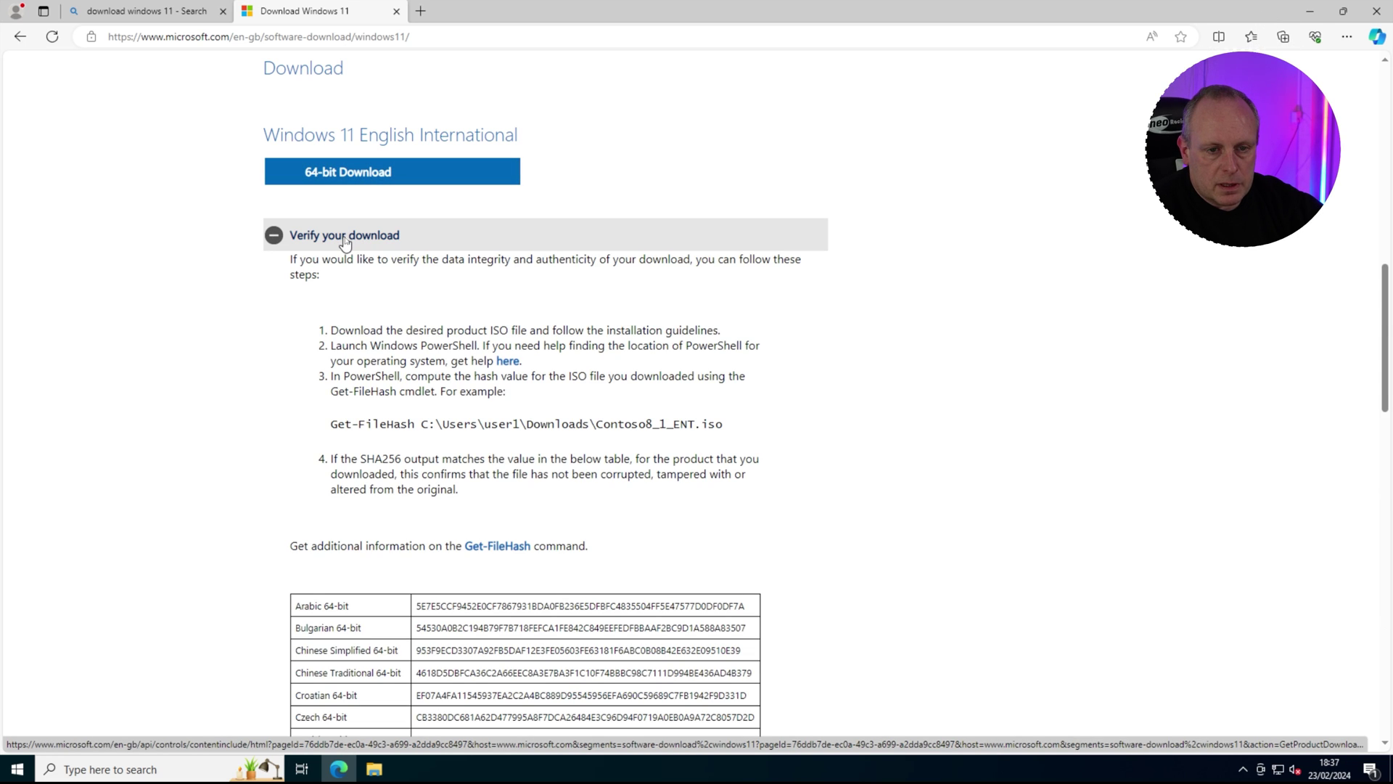
left_click(344, 236)
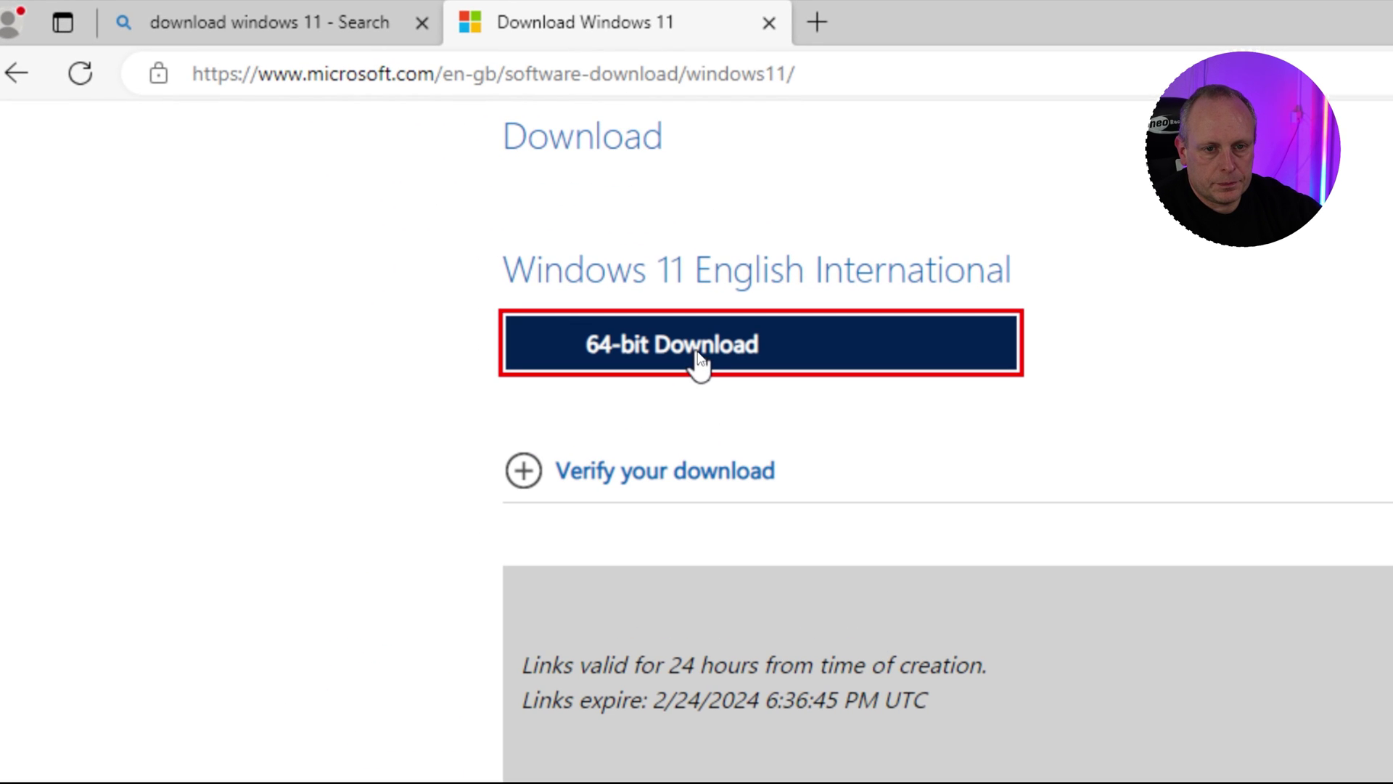
left_click(704, 361)
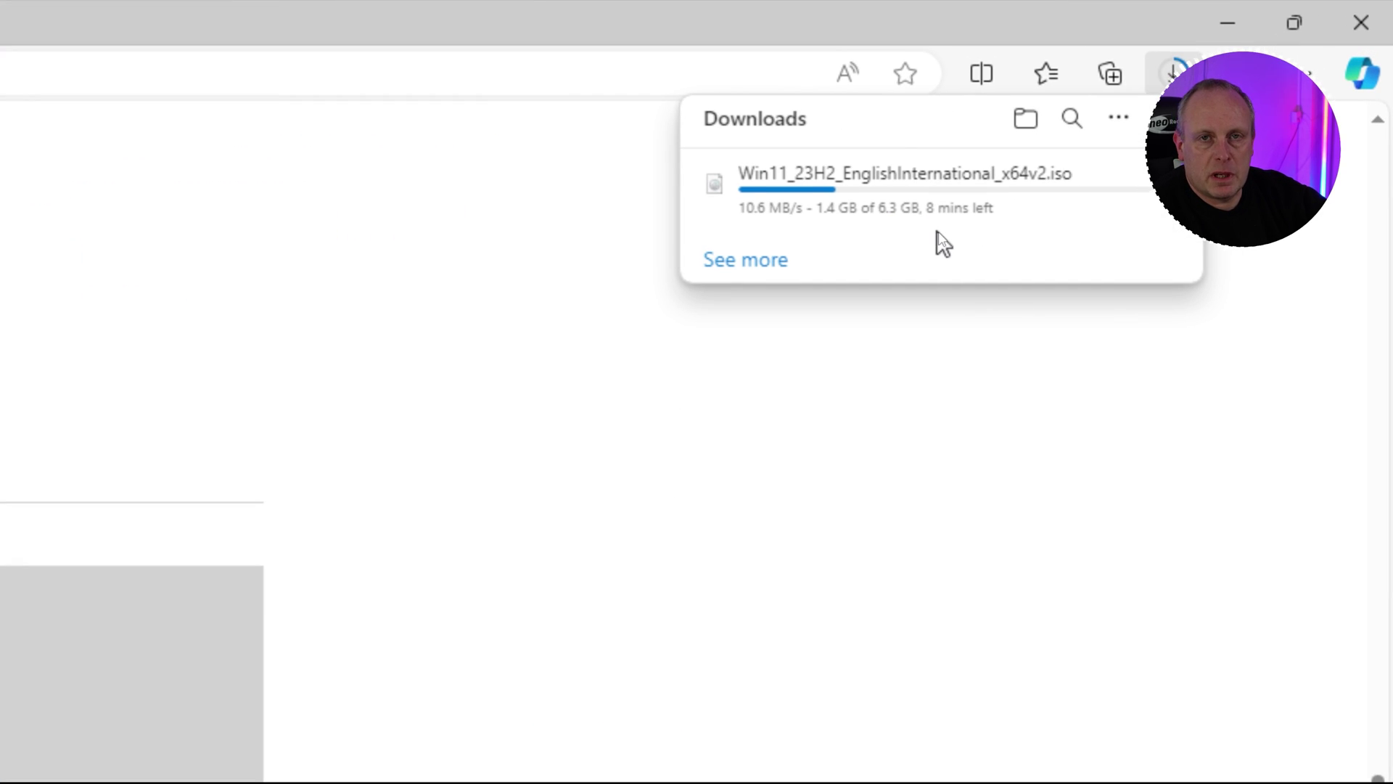
mouse_move(933, 242)
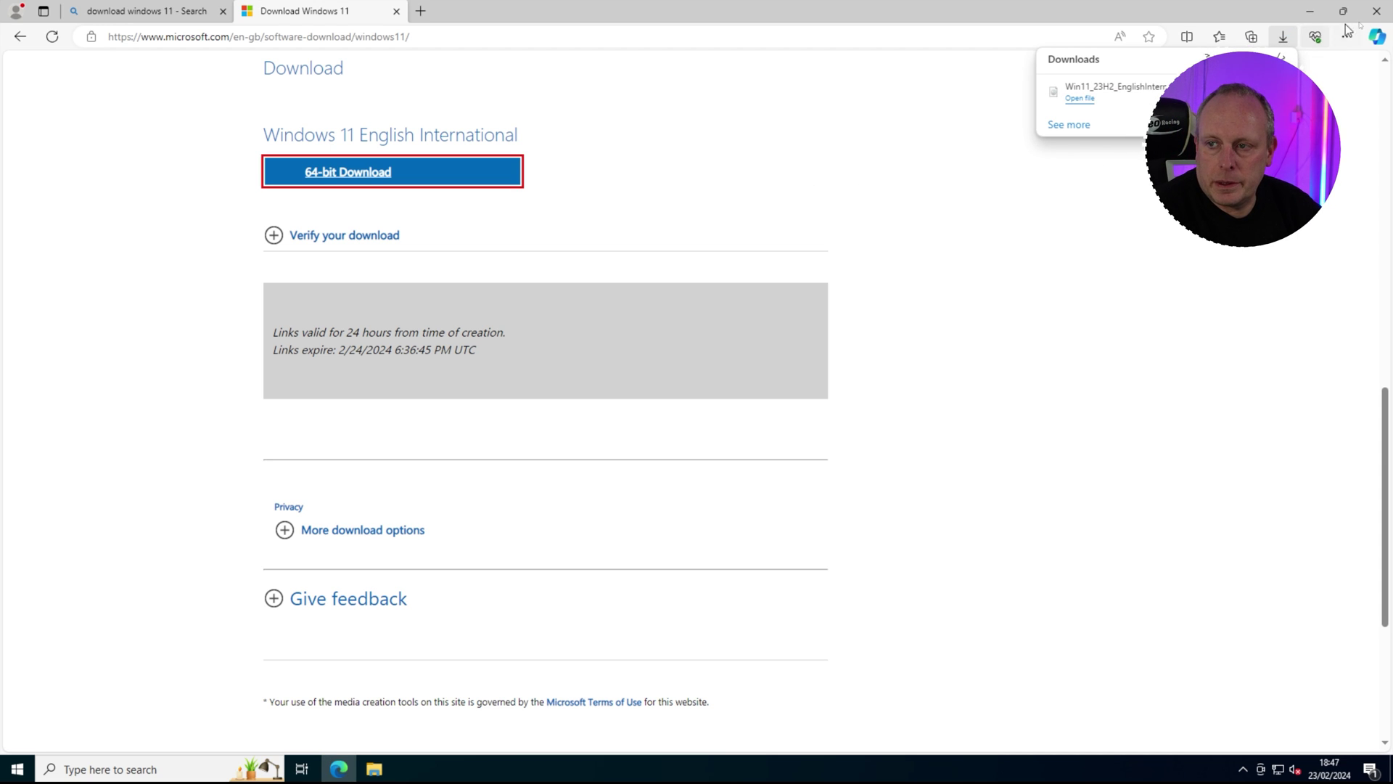
Step: Close Edge and mount the ISO from Downloads as DVD Drive (E:) CCCOMA_X64FRE_EN-GB_DV9
left_click(1374, 20)
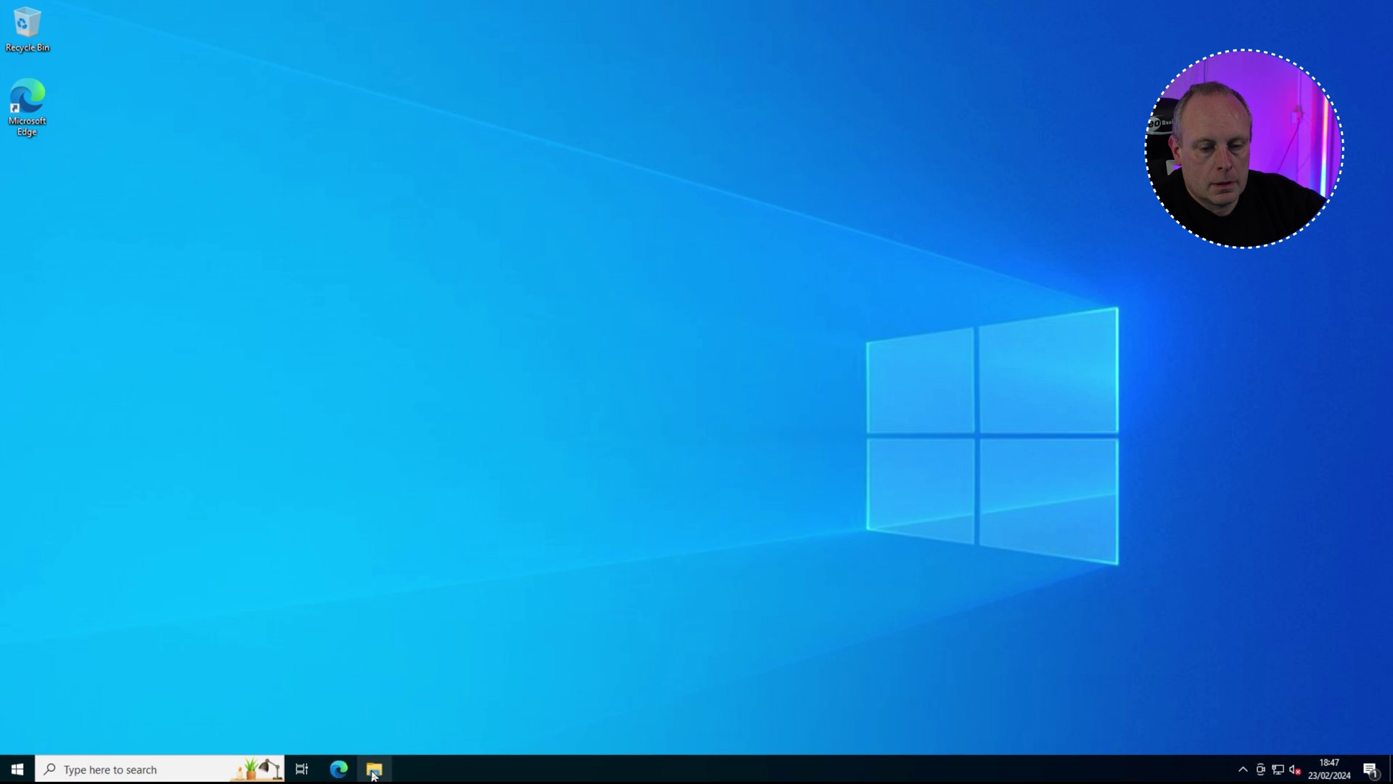
left_click(700, 771)
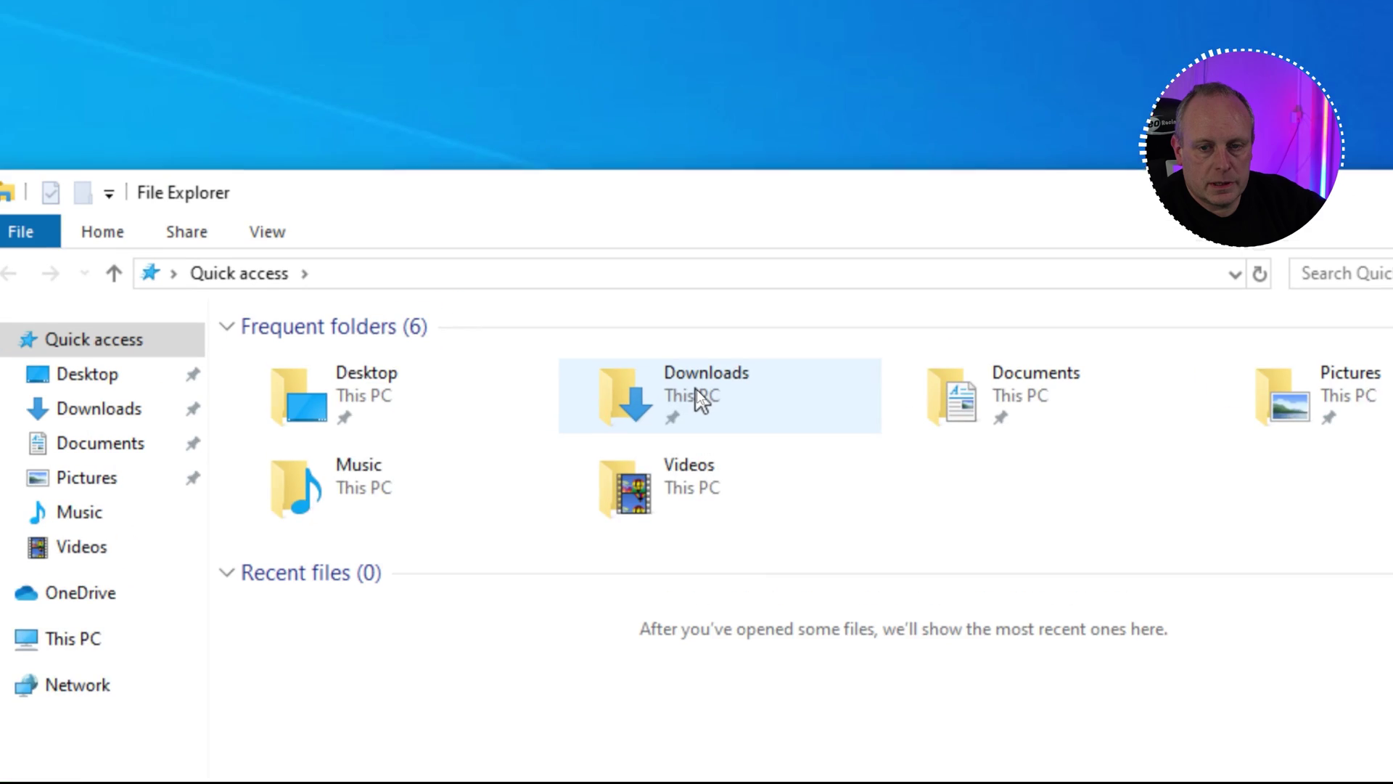
double_click(698, 399)
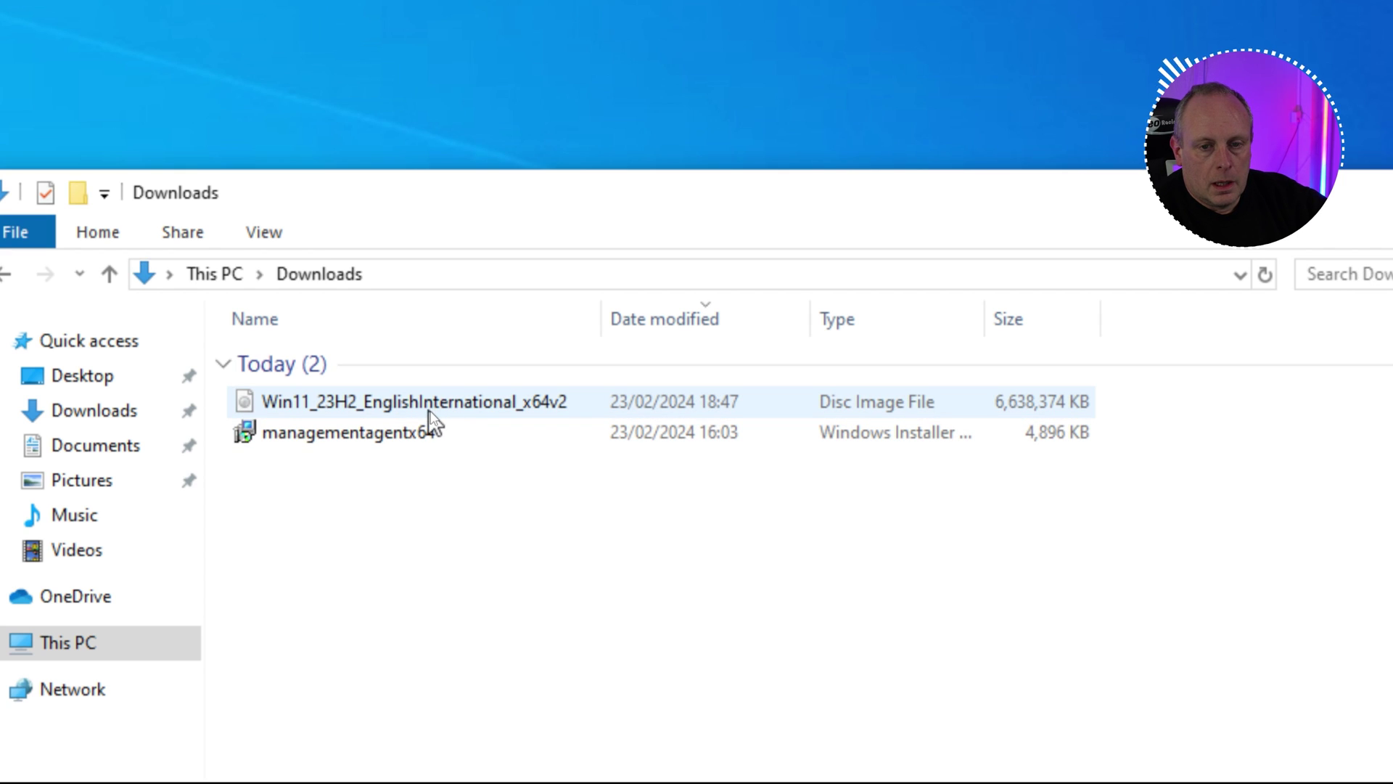
left_click(373, 399)
right_click(373, 398)
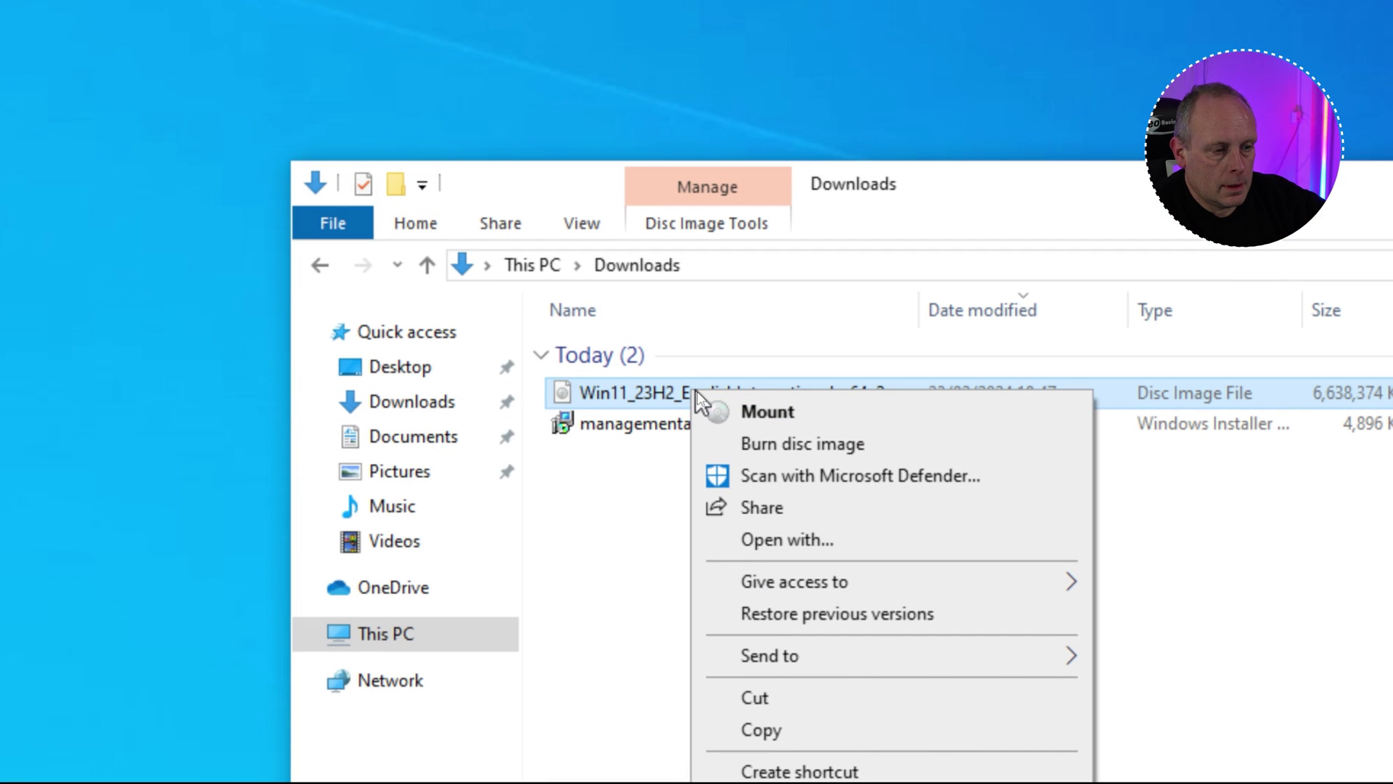
left_click(767, 412)
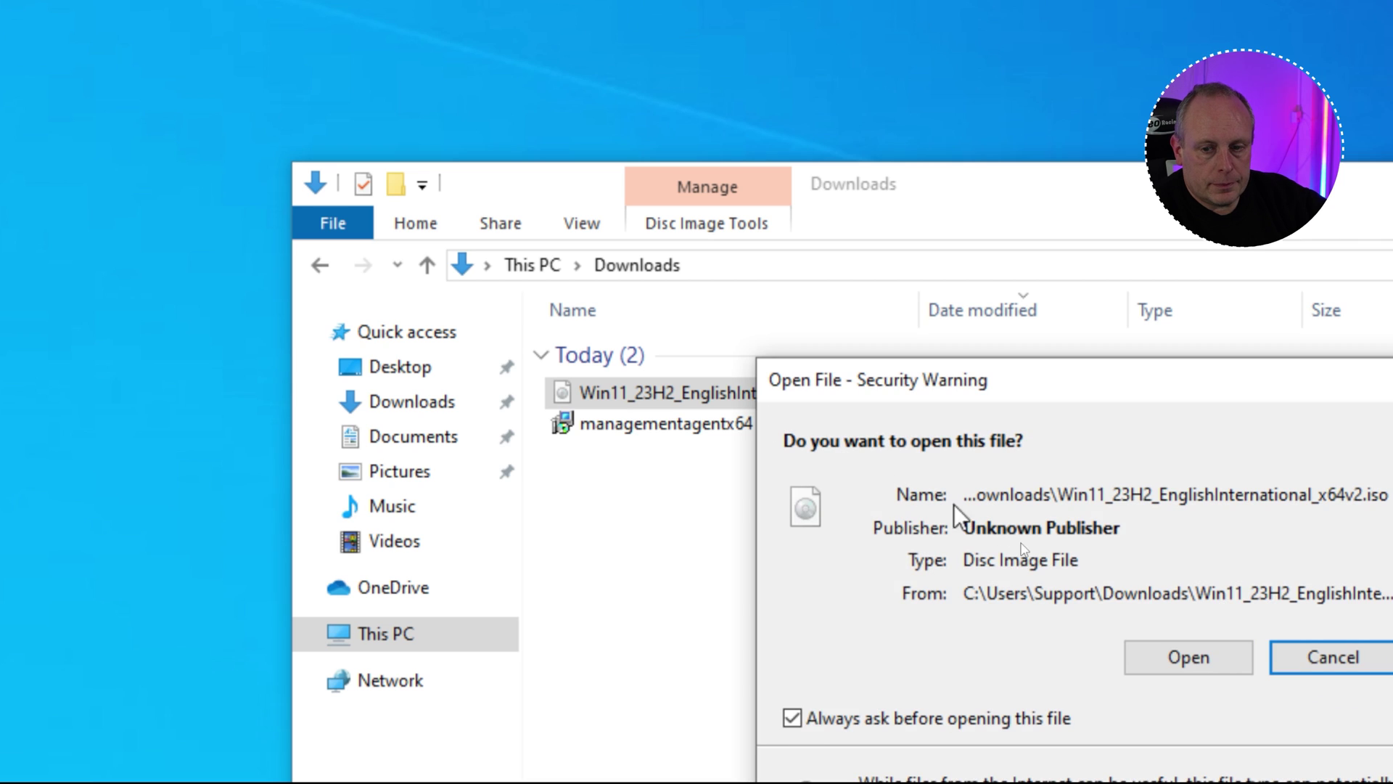
left_click(1169, 659)
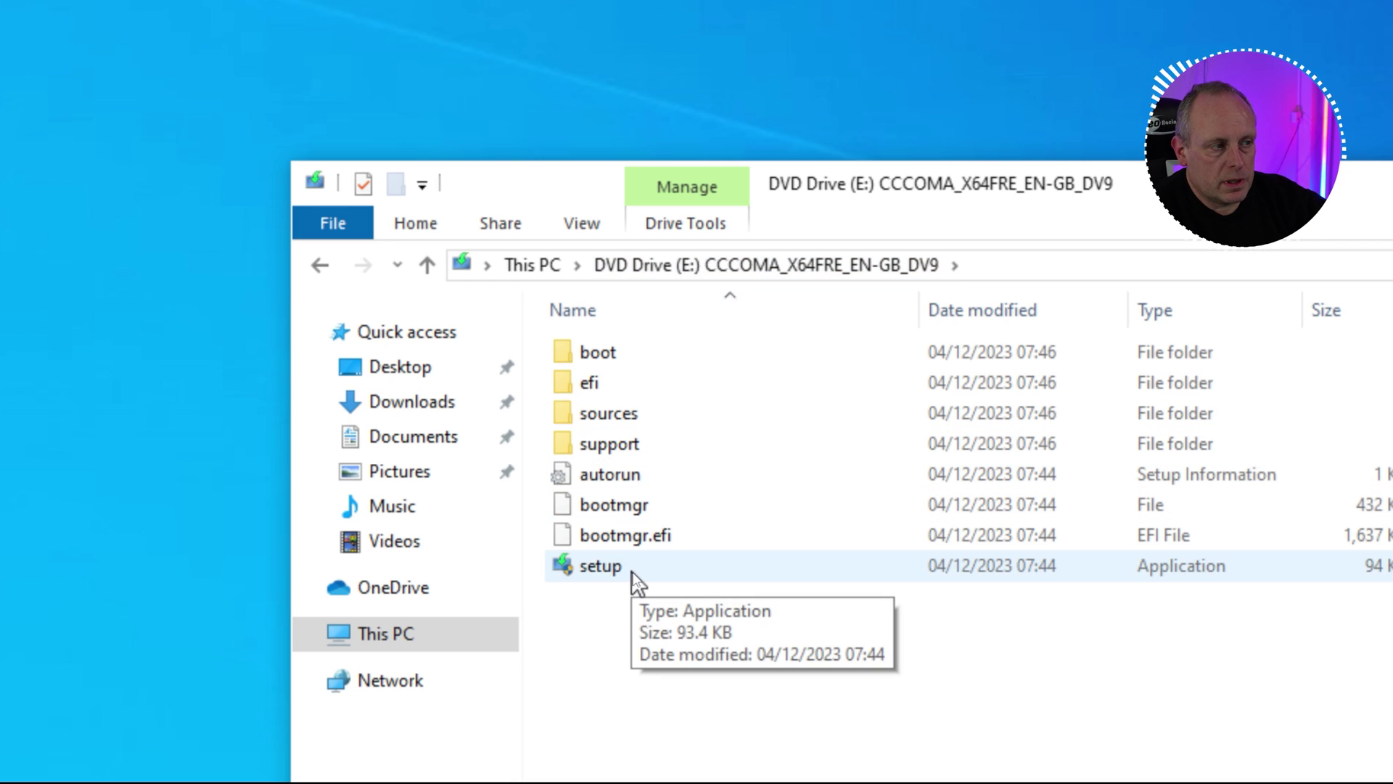
Step: Drag the mounted disc's setup application onto the desktop
left_click_drag(622, 578, 580, 576)
right_click(575, 566)
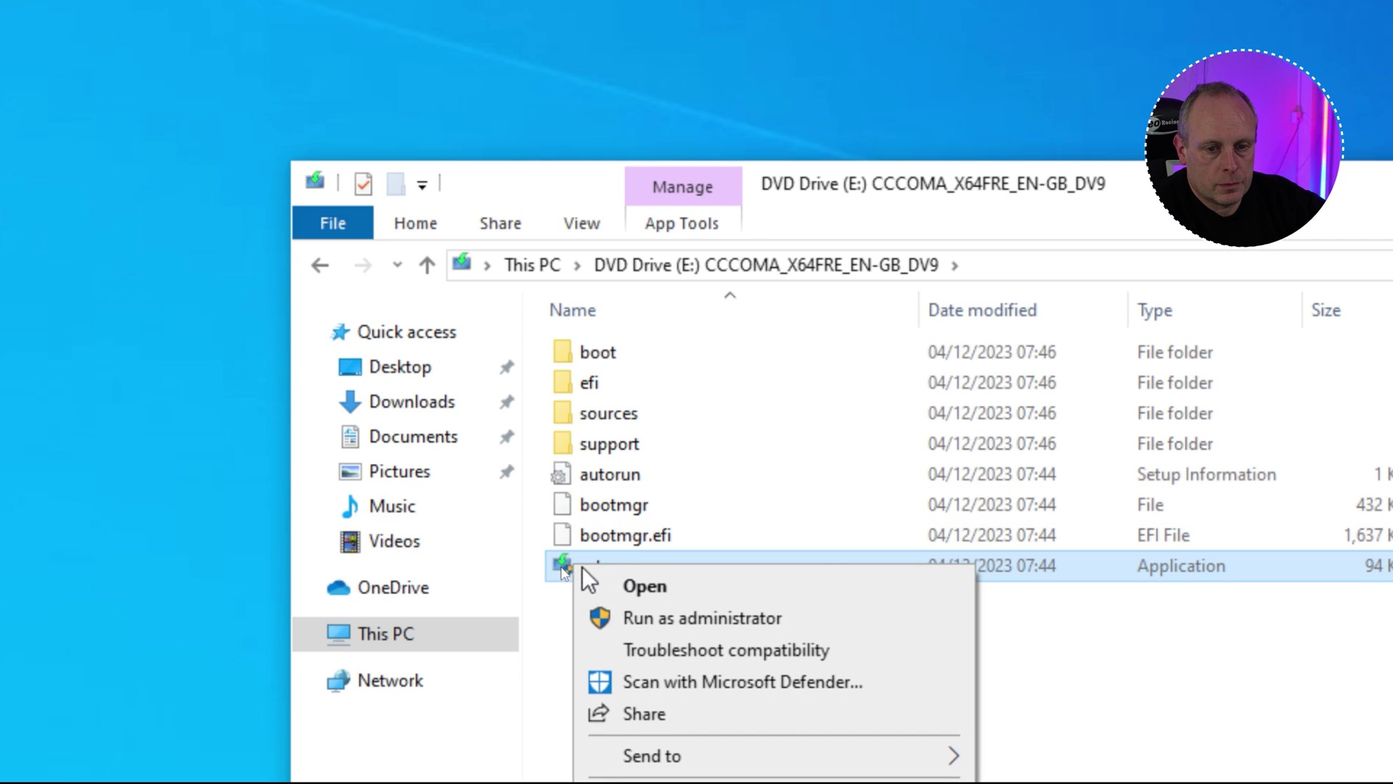
left_click(544, 575)
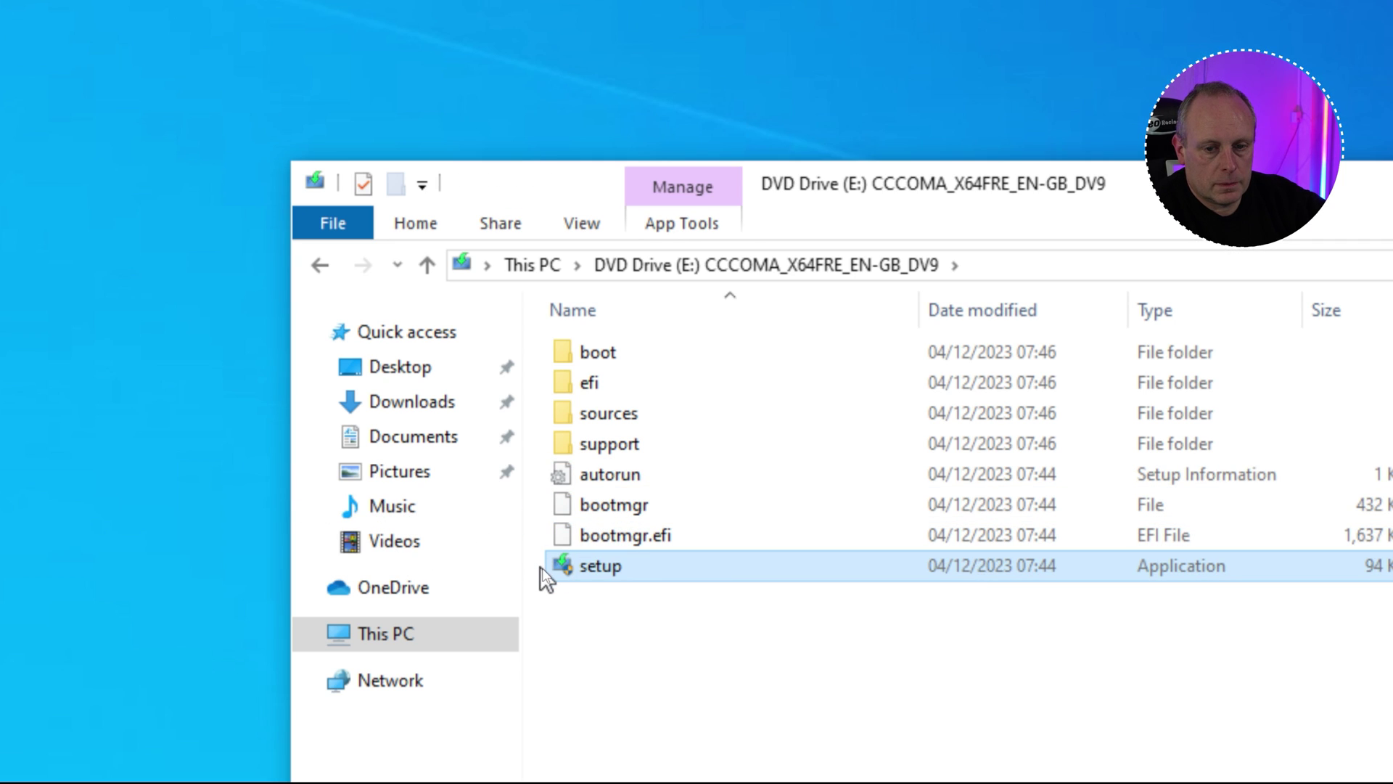
left_click(662, 660)
left_click_drag(605, 569, 171, 464)
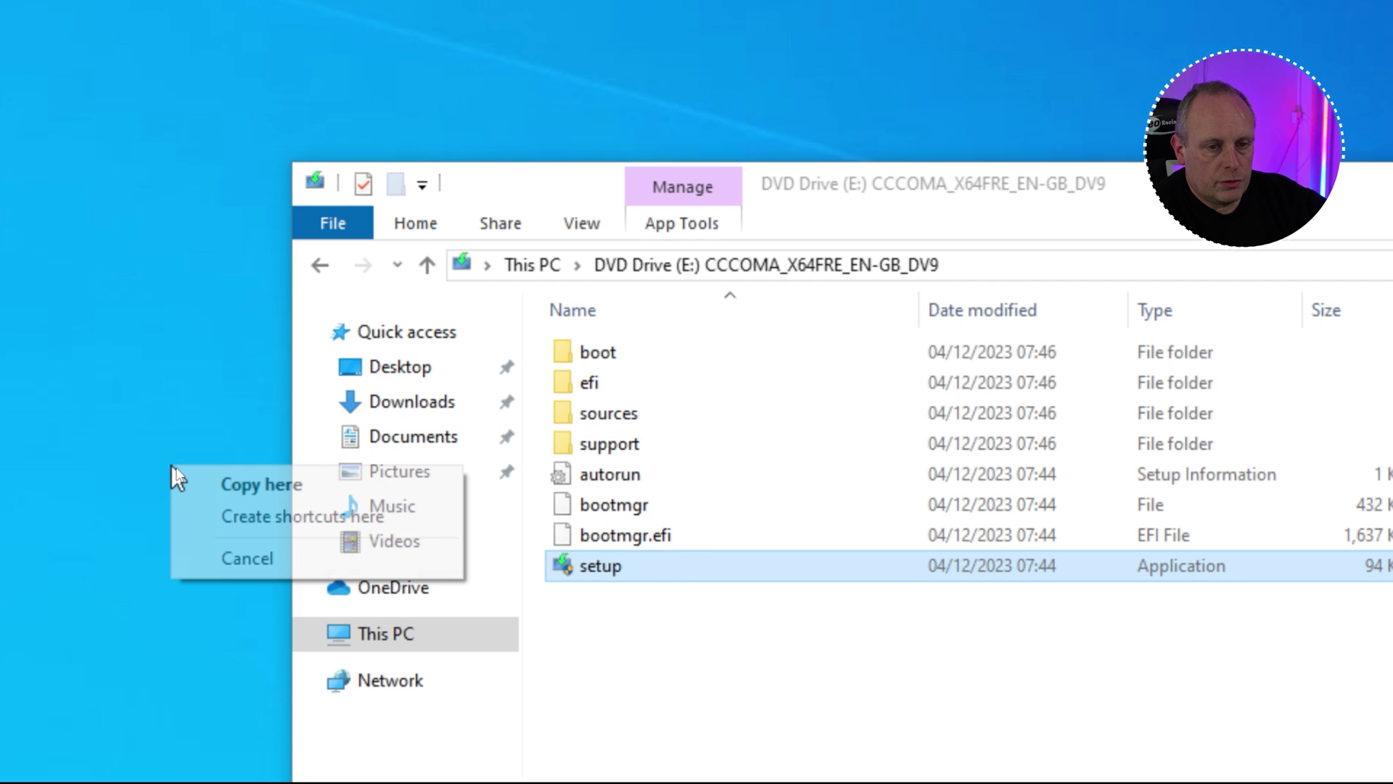
Step: Create a desktop setup shortcut and set its target to "E:\setup.exe" /product server
left_click(254, 512)
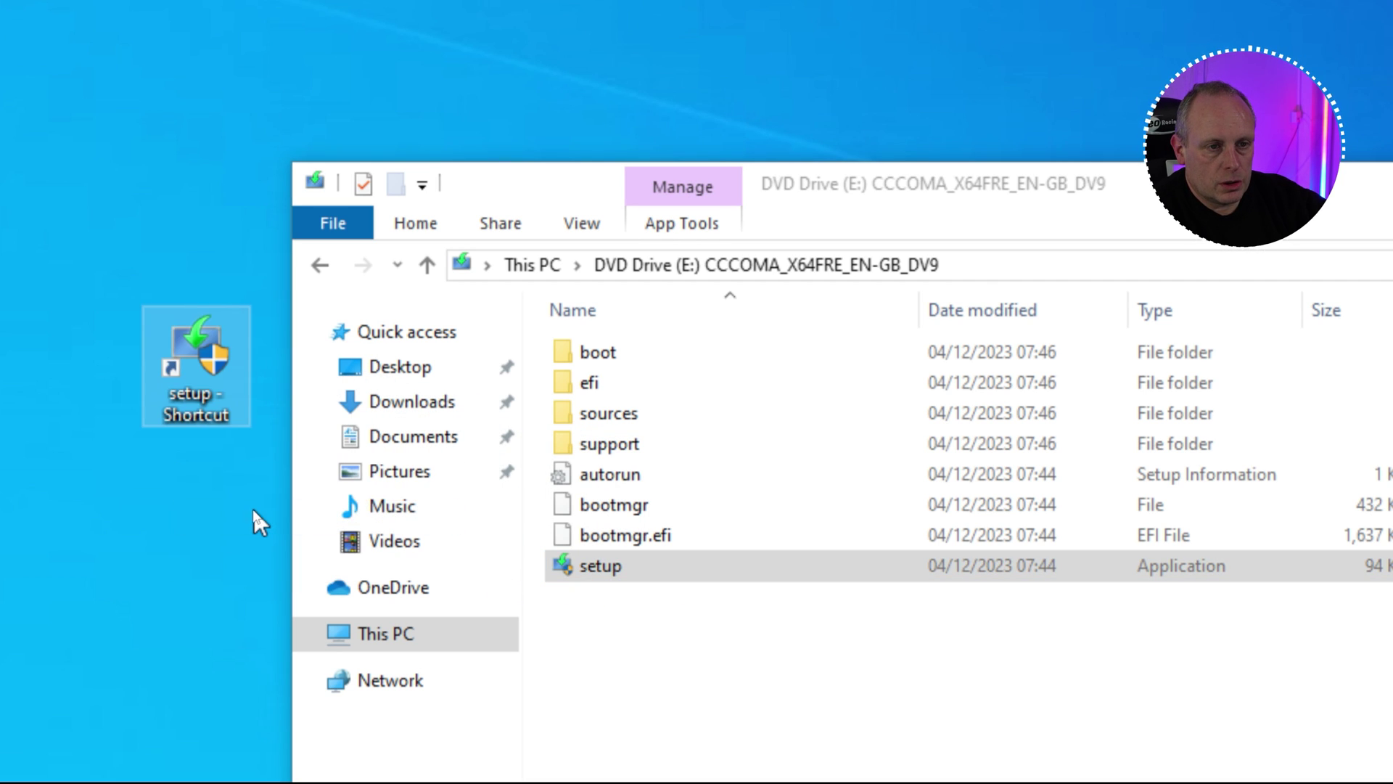
right_click(195, 351)
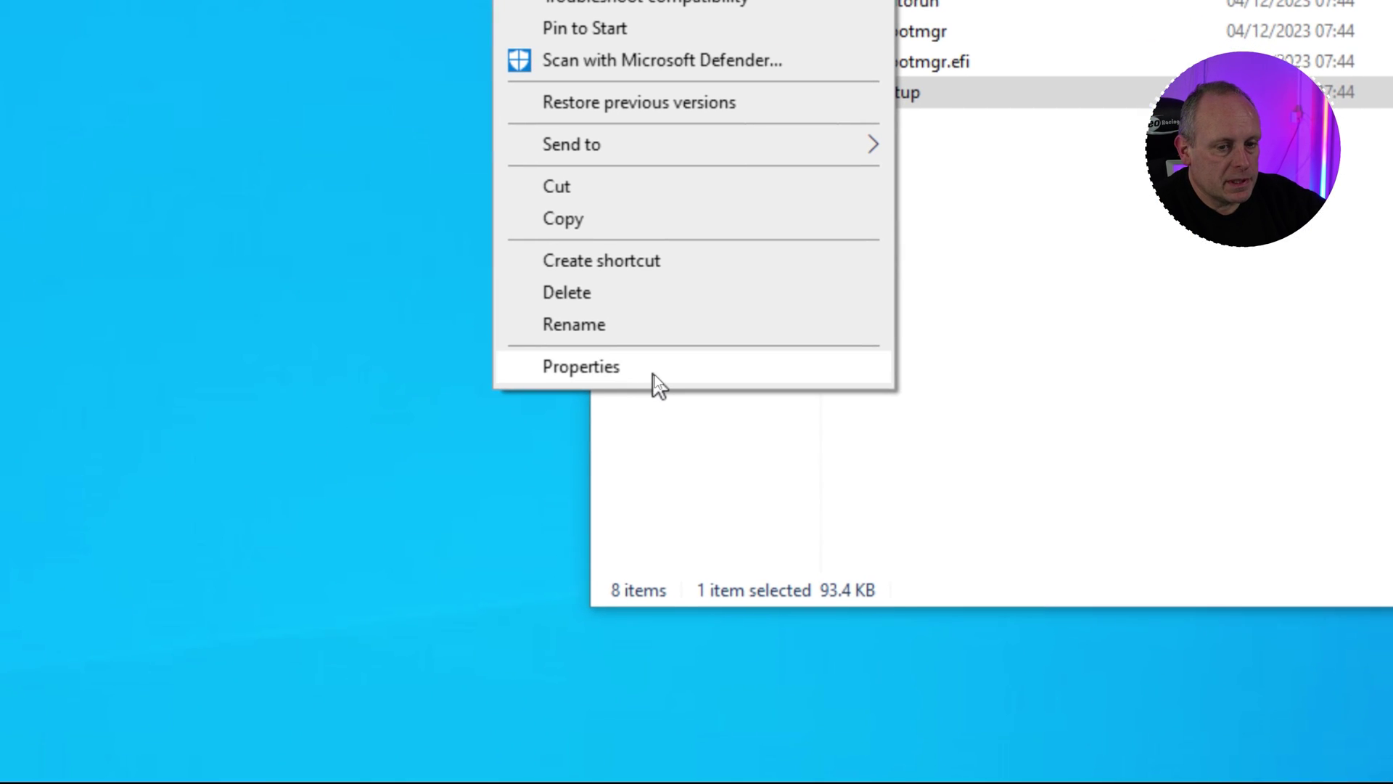
left_click(656, 383)
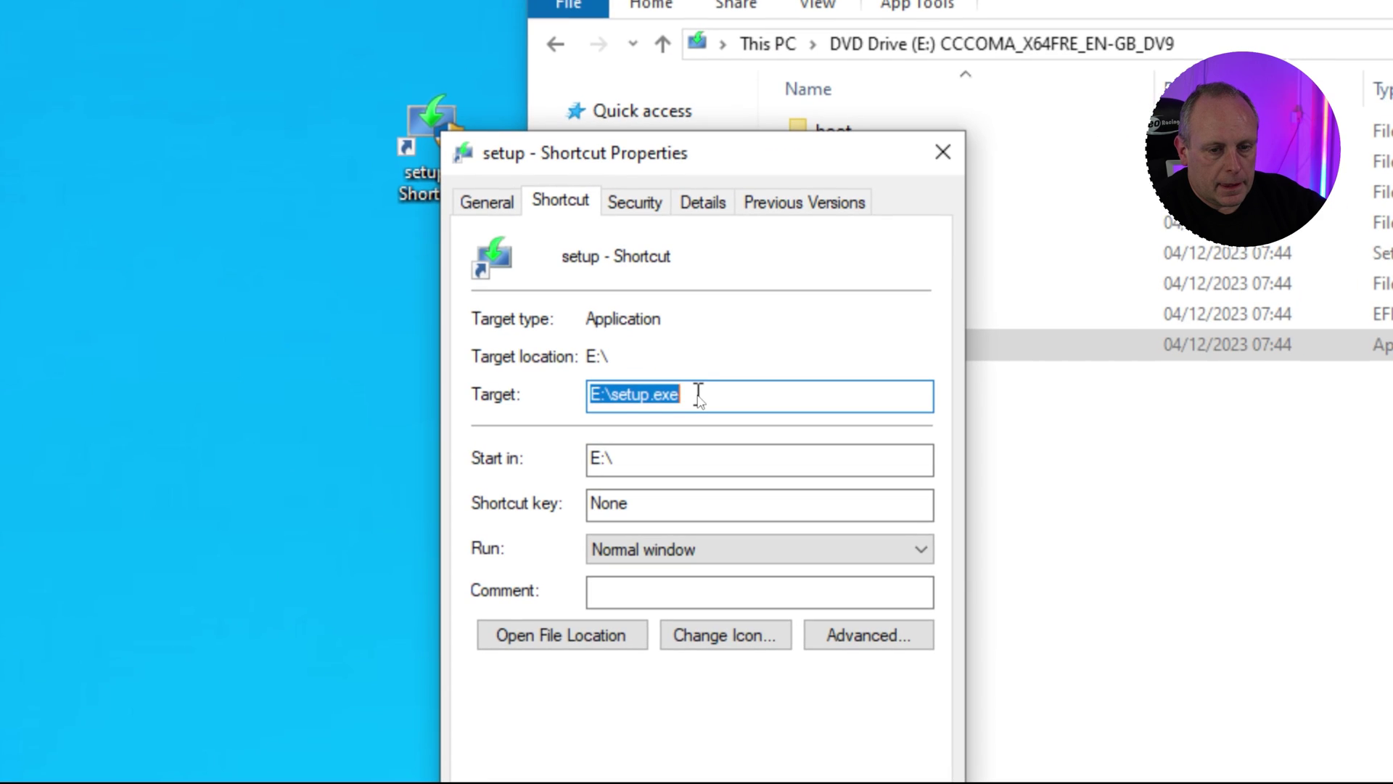
left_click(381, 378)
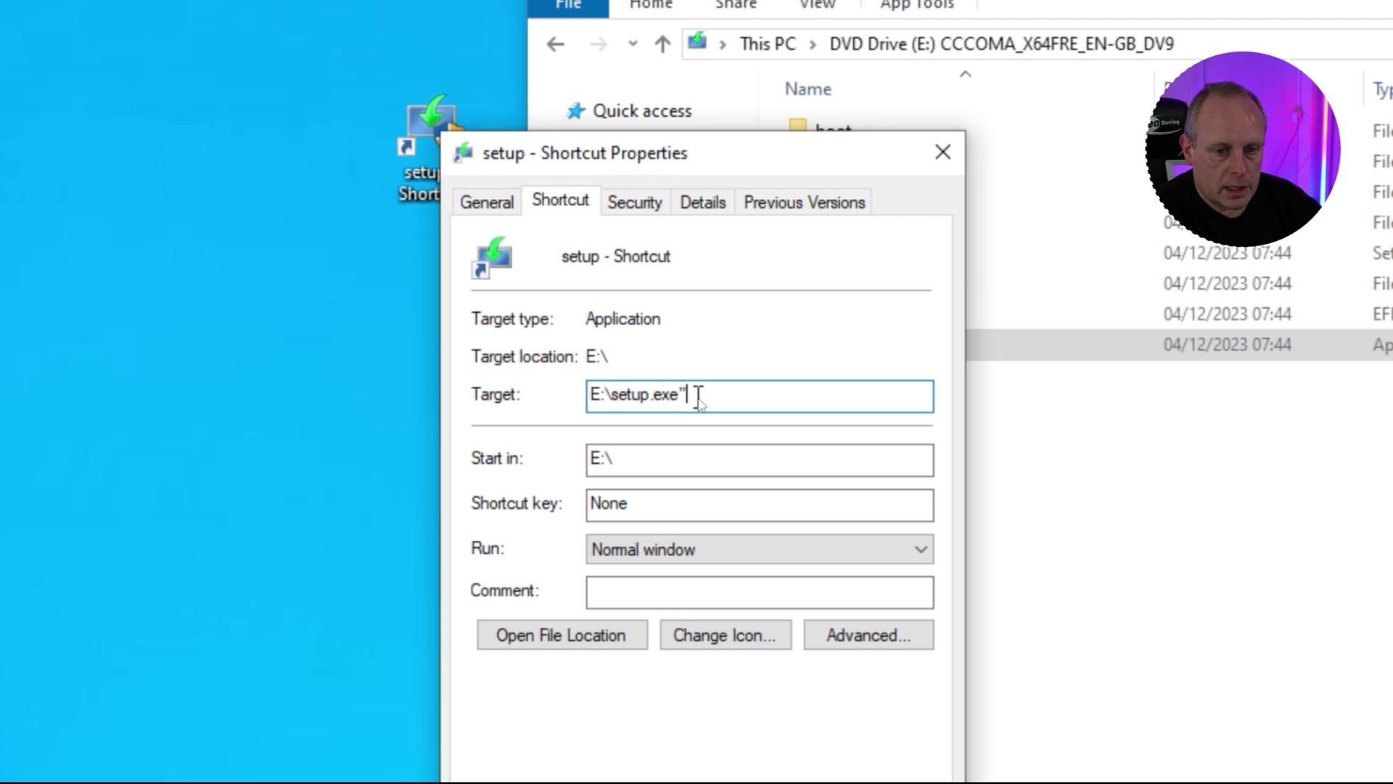
type("\"")
key("Home")
type("\"")
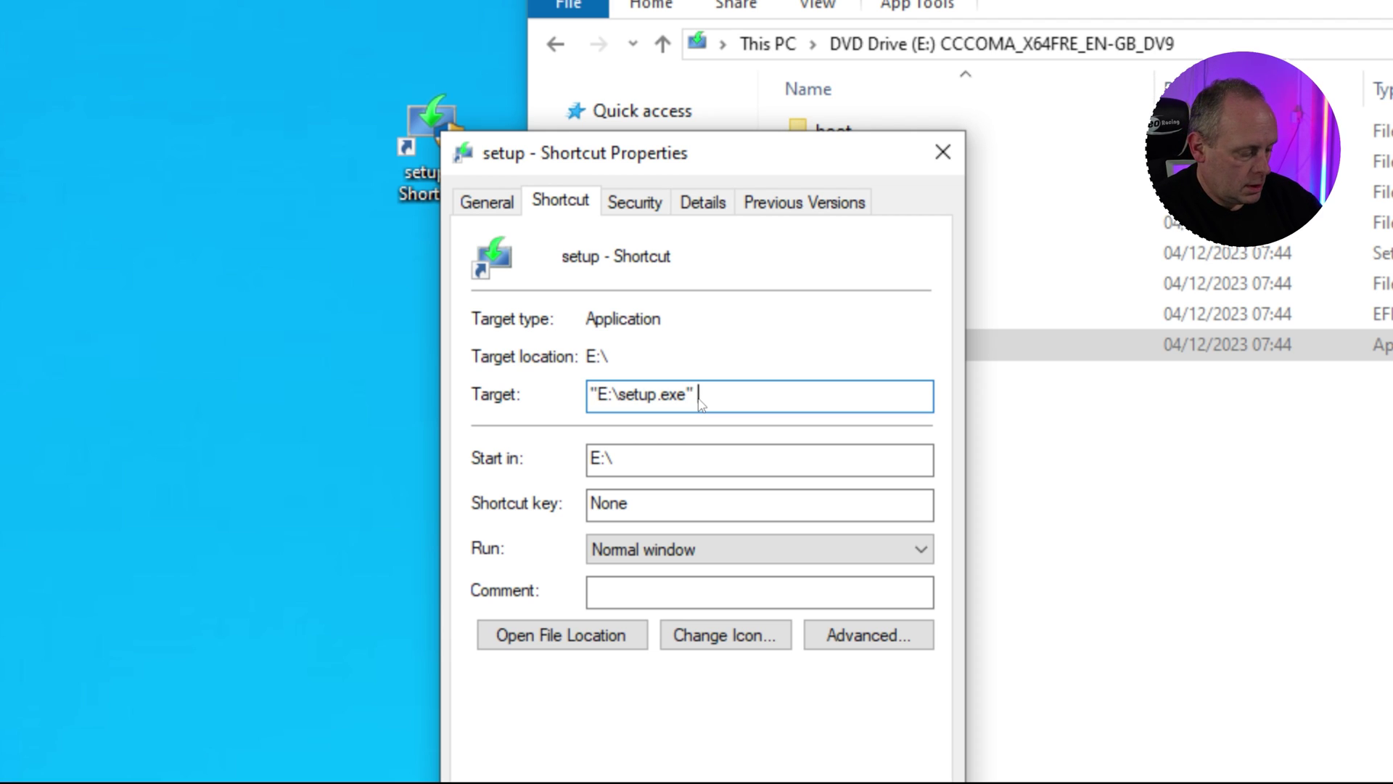
type(" /p")
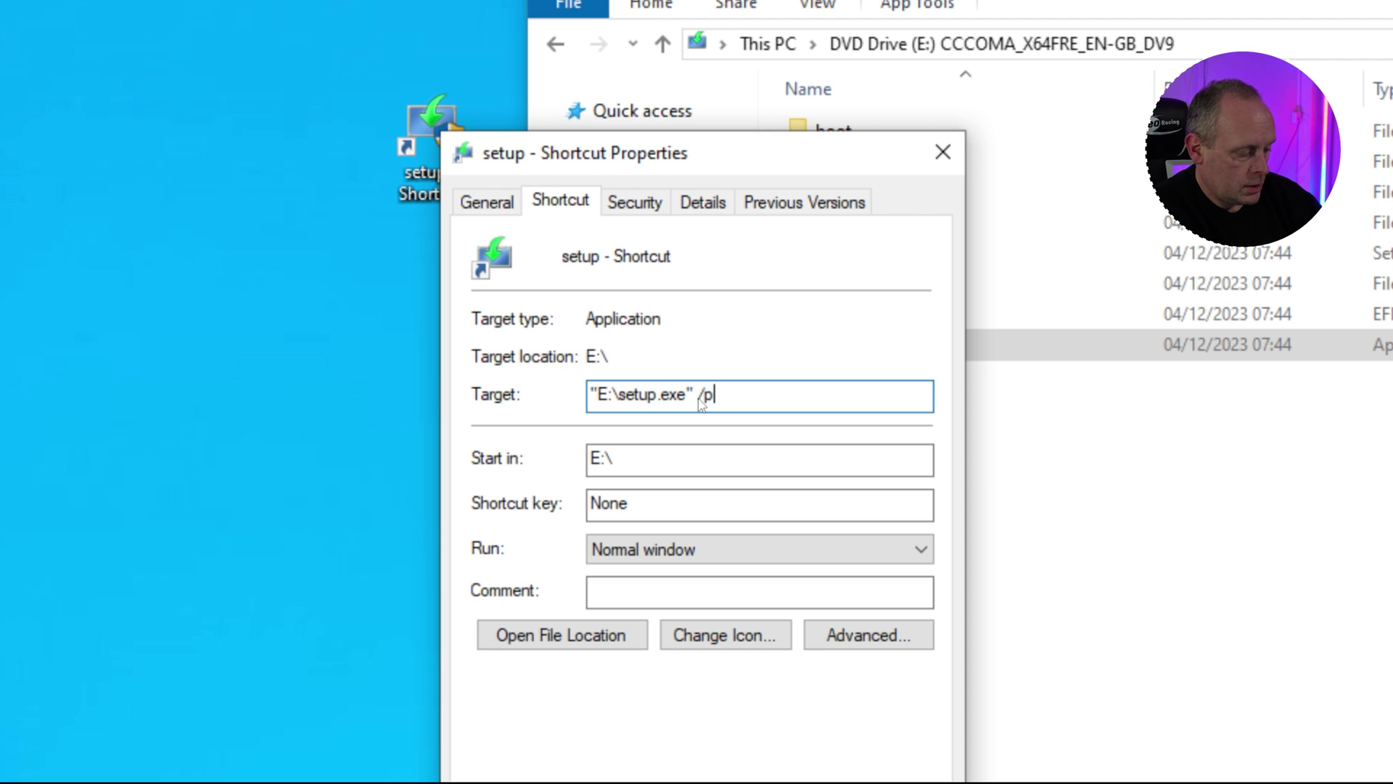
type("roduct server")
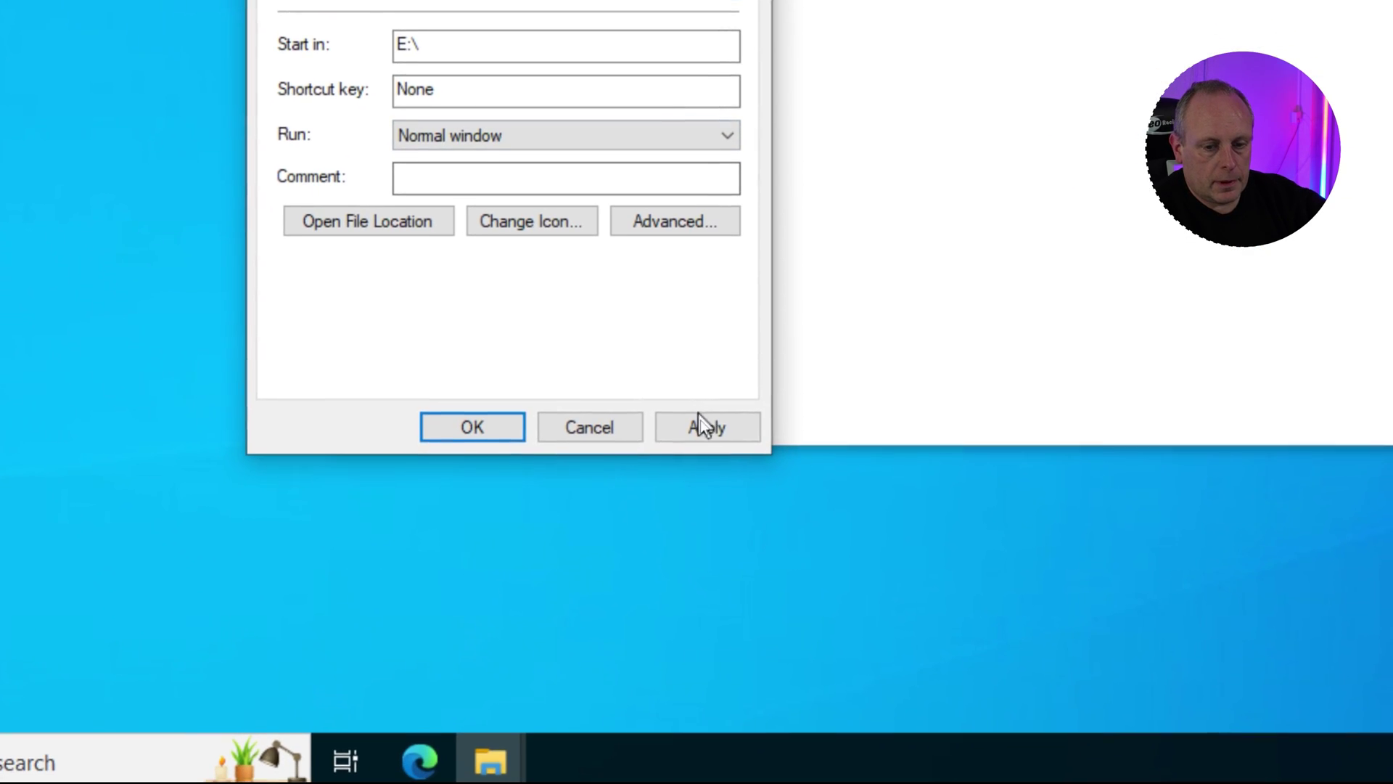
left_click(894, 783)
left_click(480, 432)
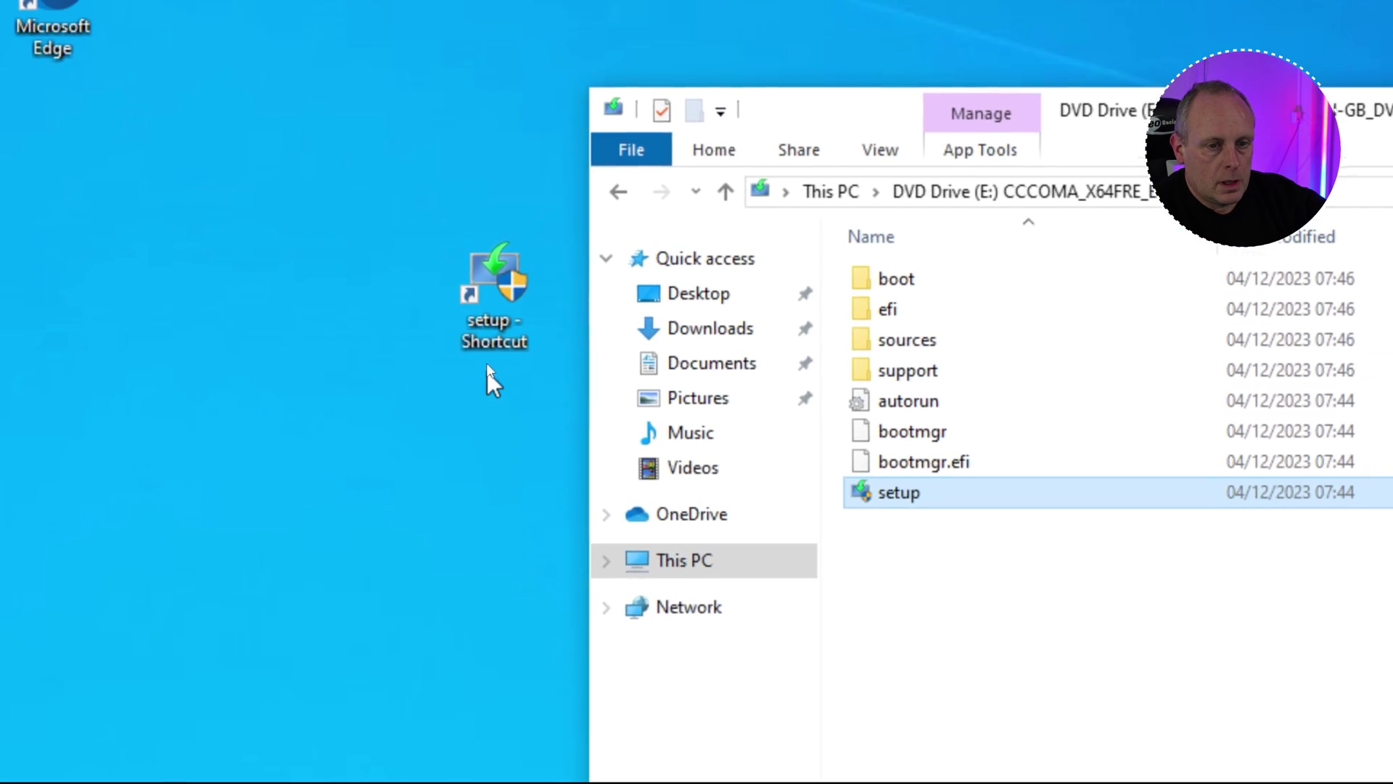
left_click(483, 389)
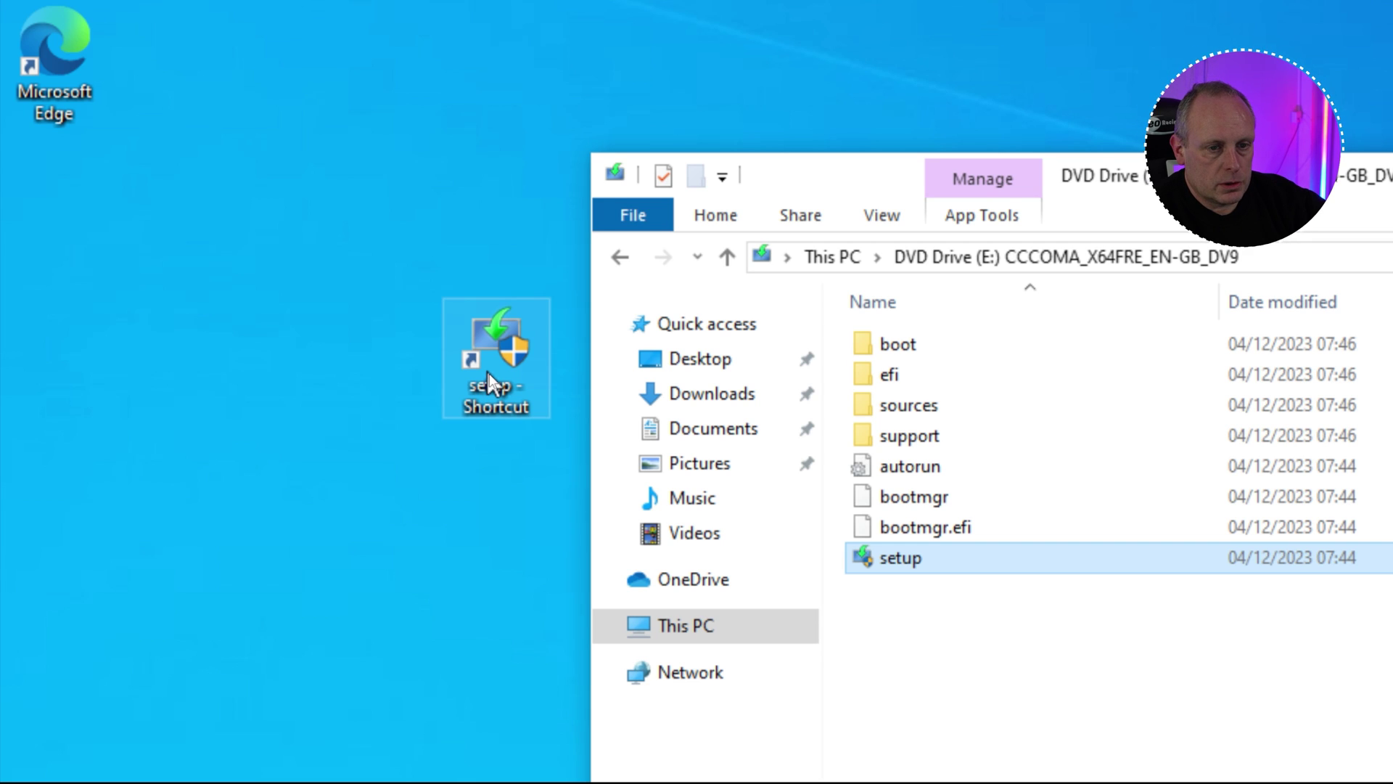
Step: Launch setup from the edited shortcut and approve the User Account Control prompt
double_click(487, 374)
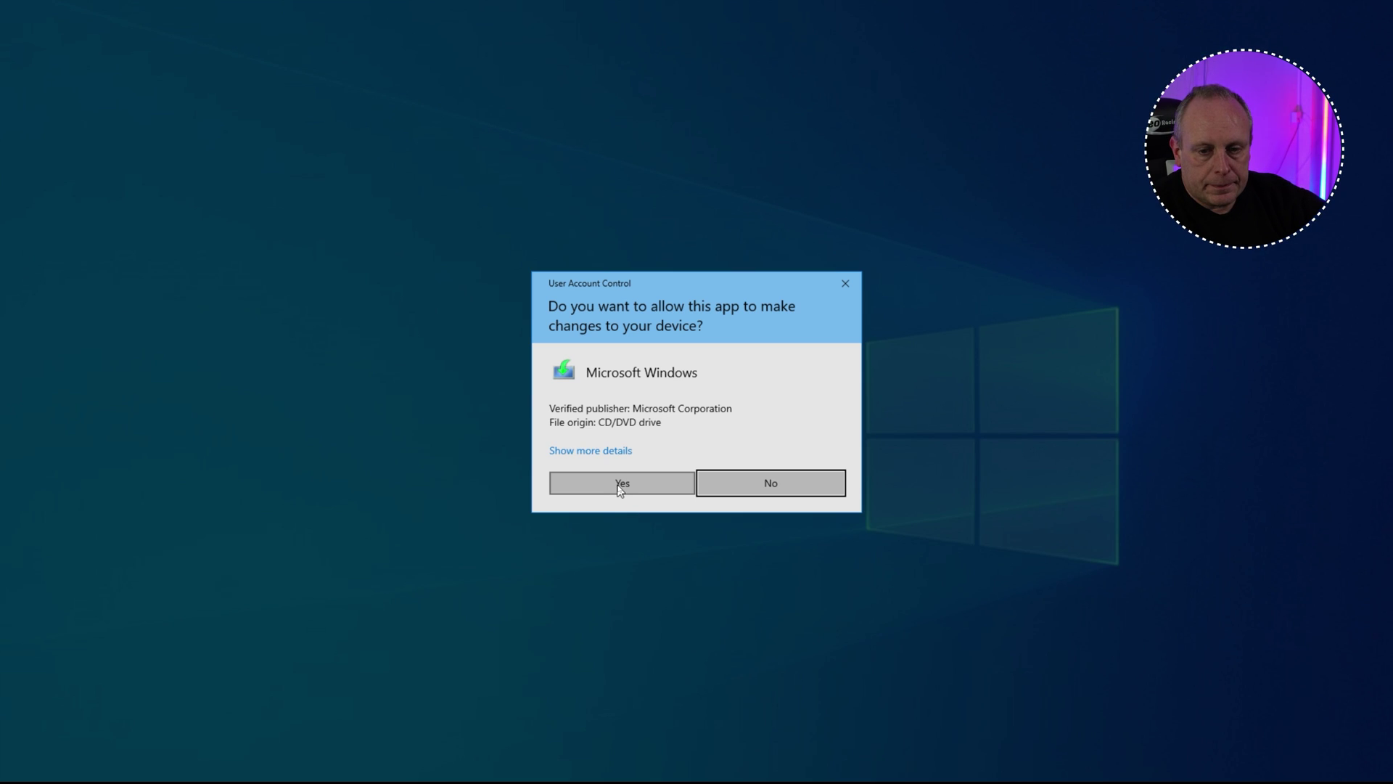
left_click(618, 485)
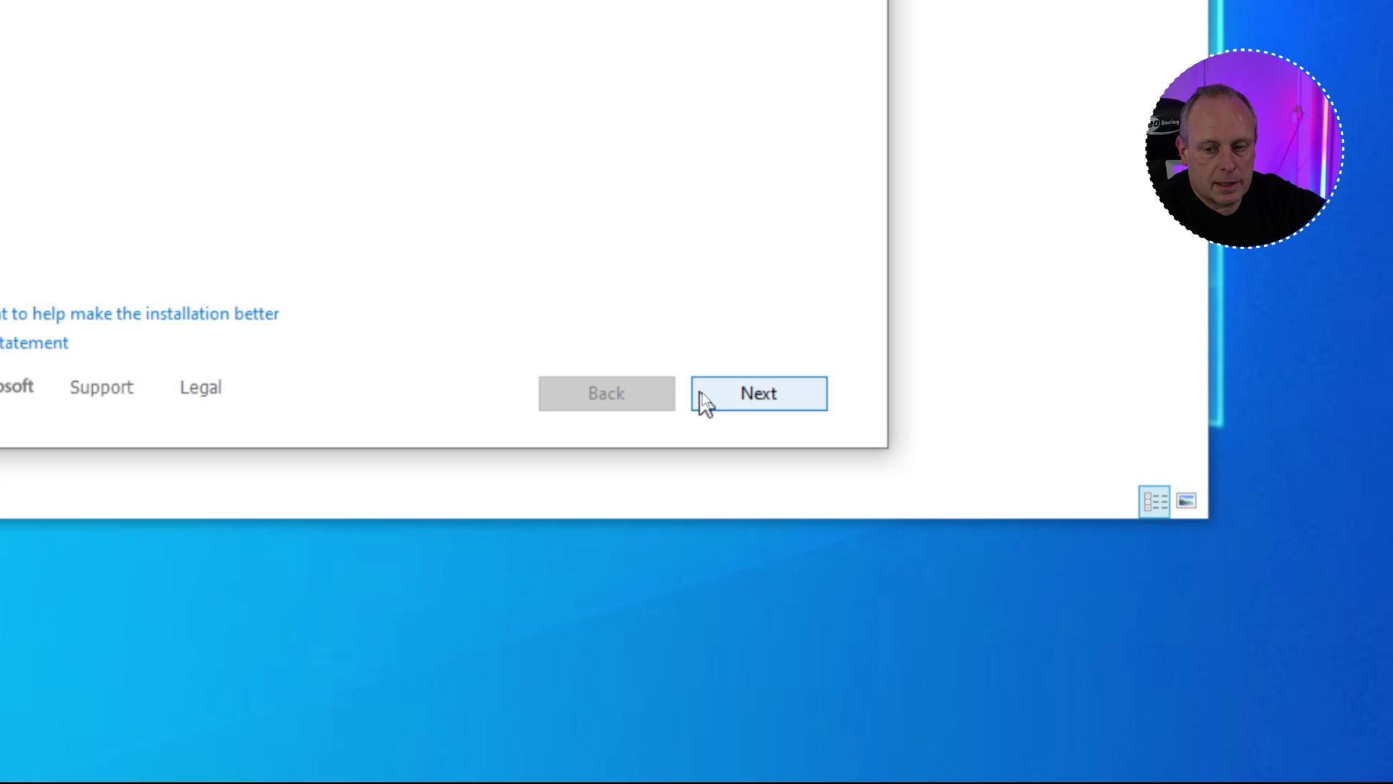
Step: Continue past the first setup page and accept the licence terms
left_click(701, 401)
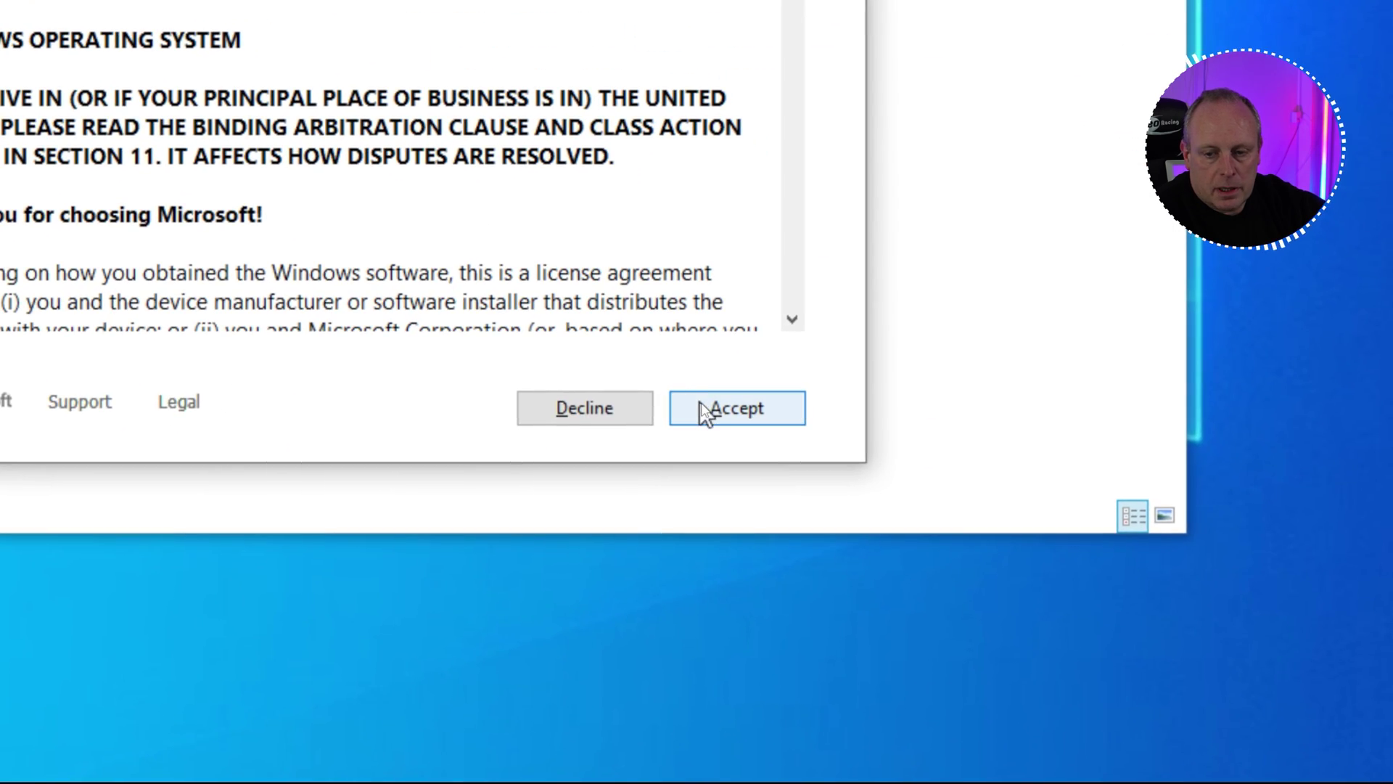
left_click(703, 412)
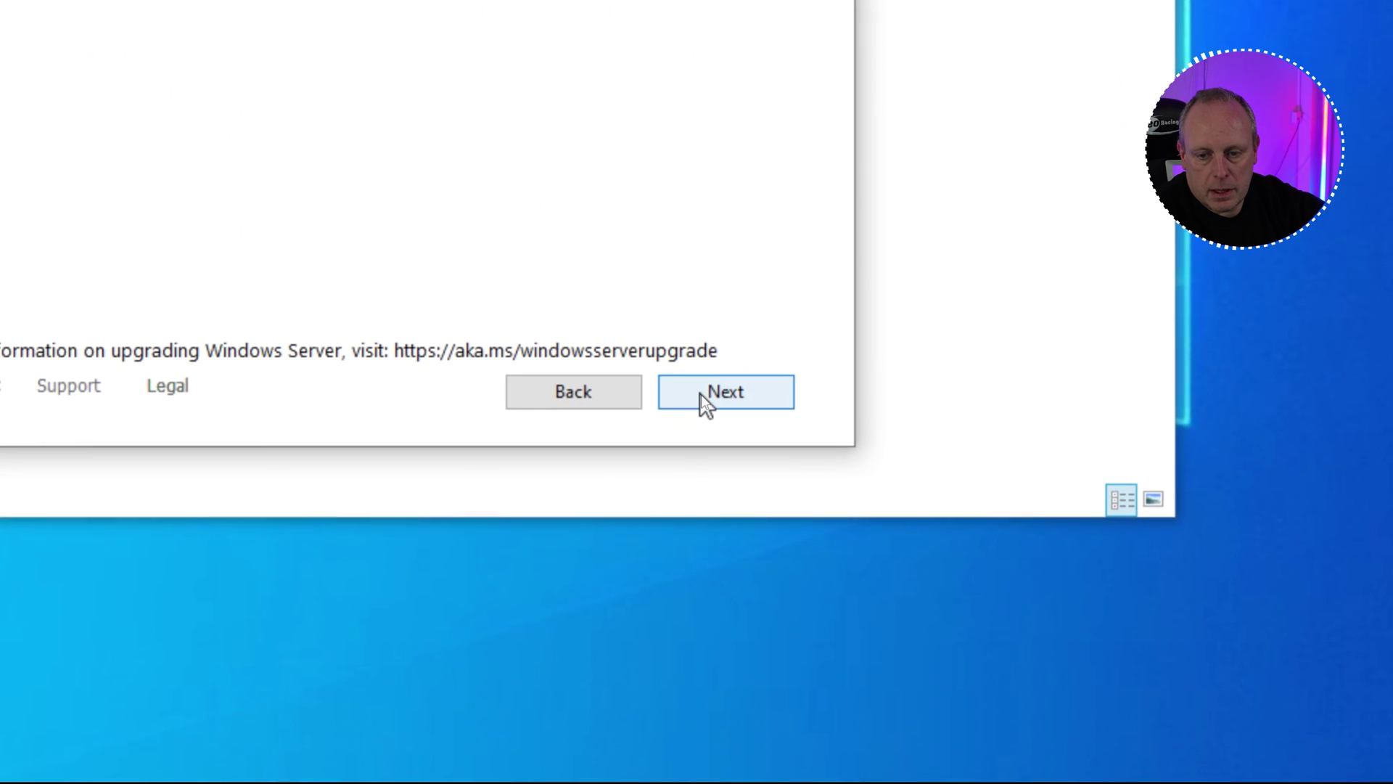
Step: Keep files, settings, and apps and continue to the Ready to install page
left_click(703, 401)
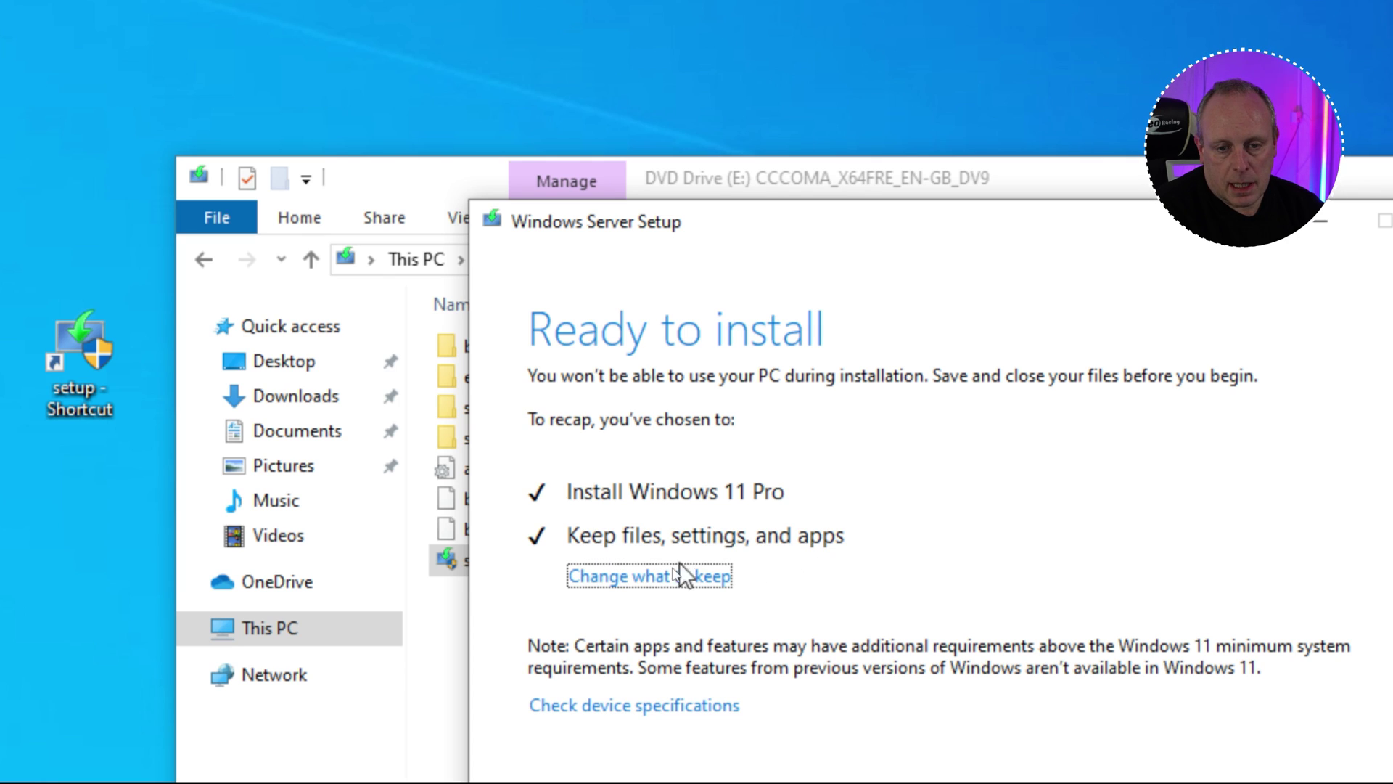
left_click(662, 578)
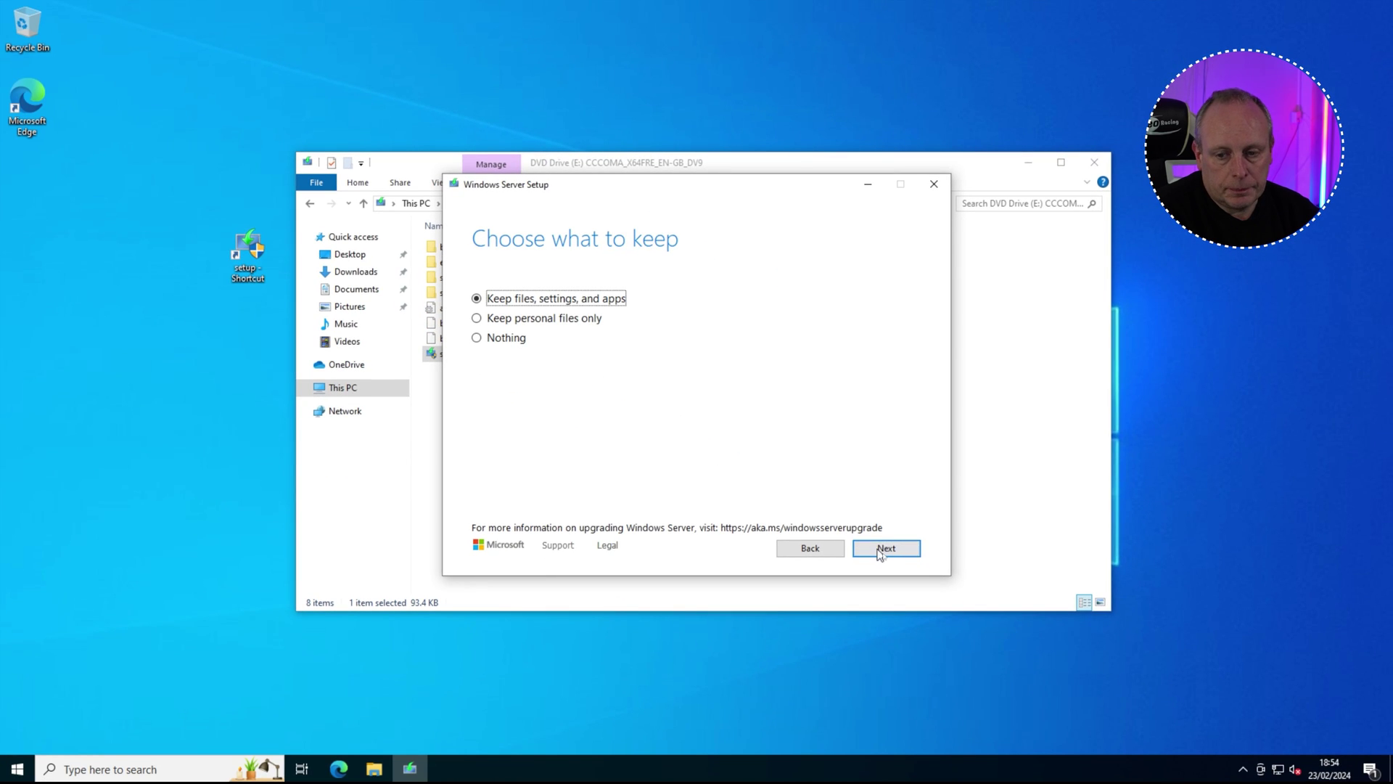
left_click(885, 549)
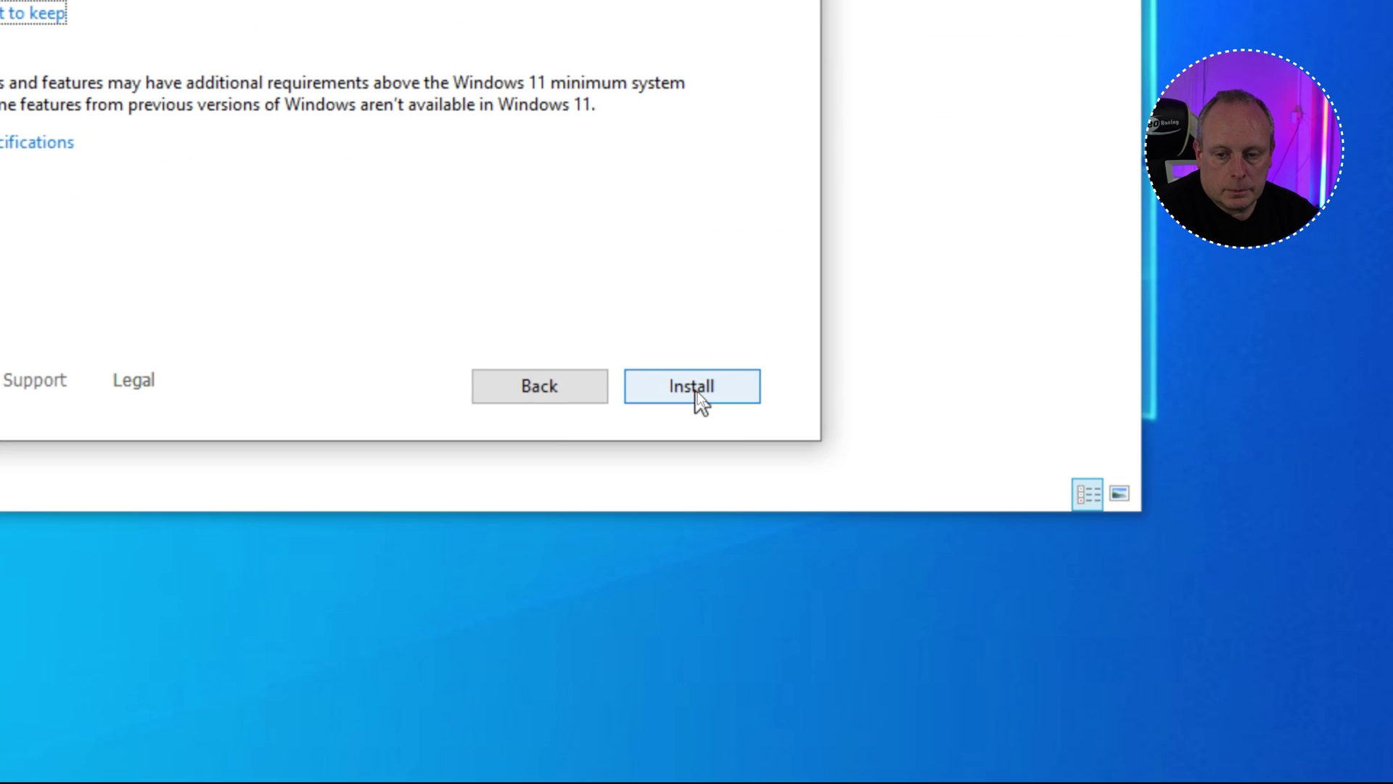
Step: Start installing Windows 11 Pro and let it run through restarts to the sign-in screen
left_click(695, 391)
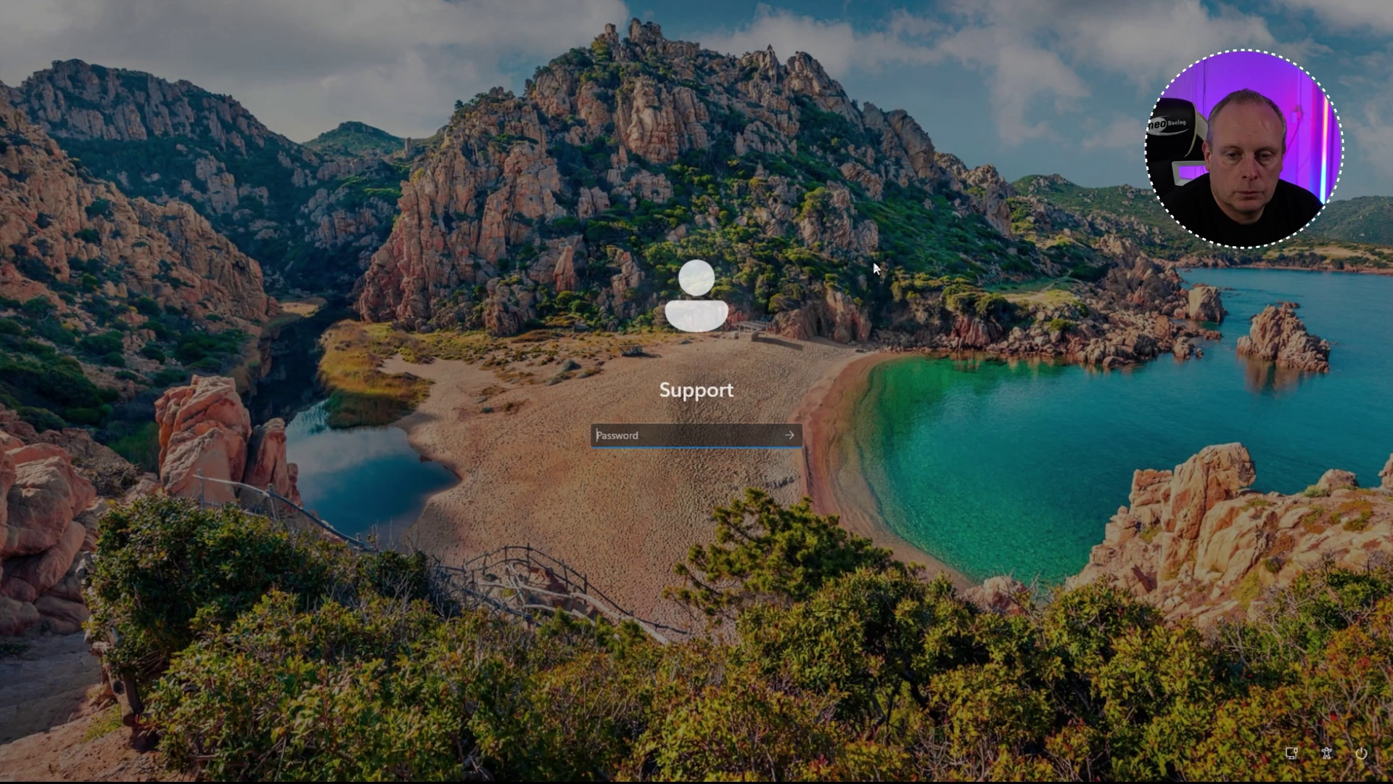
Step: Enter the account password to sign in to Windows 11
type("******")
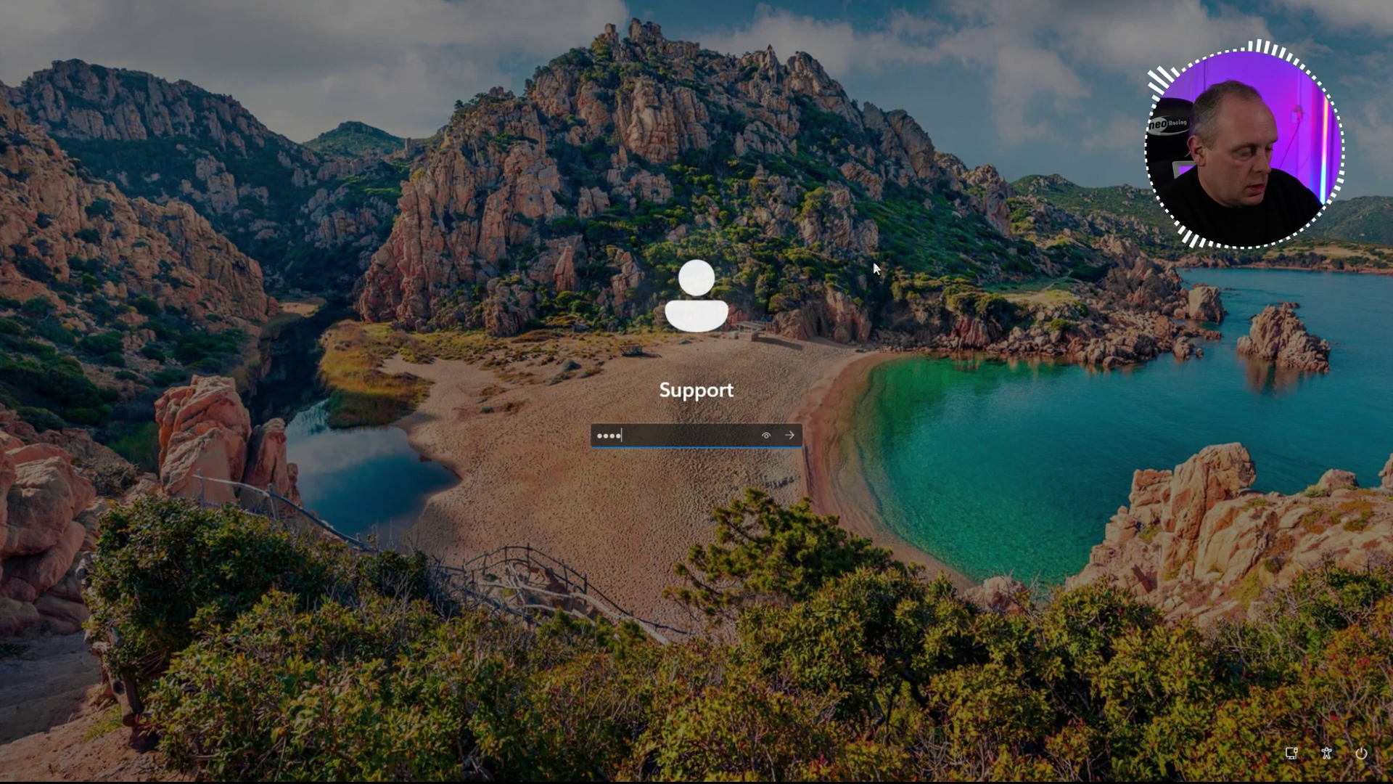
type("*****")
key("Return")
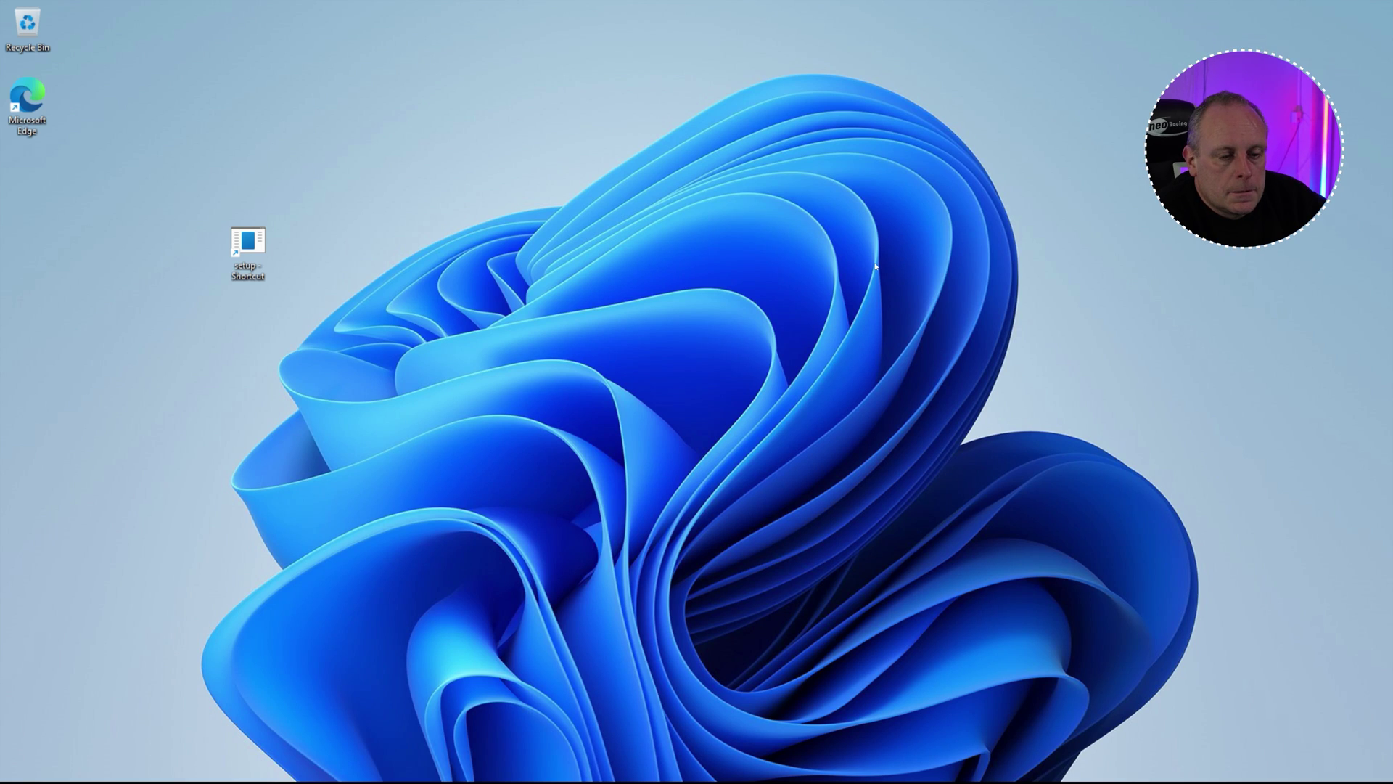
Step: Open Start with the Windows key and click into its search box
key("super")
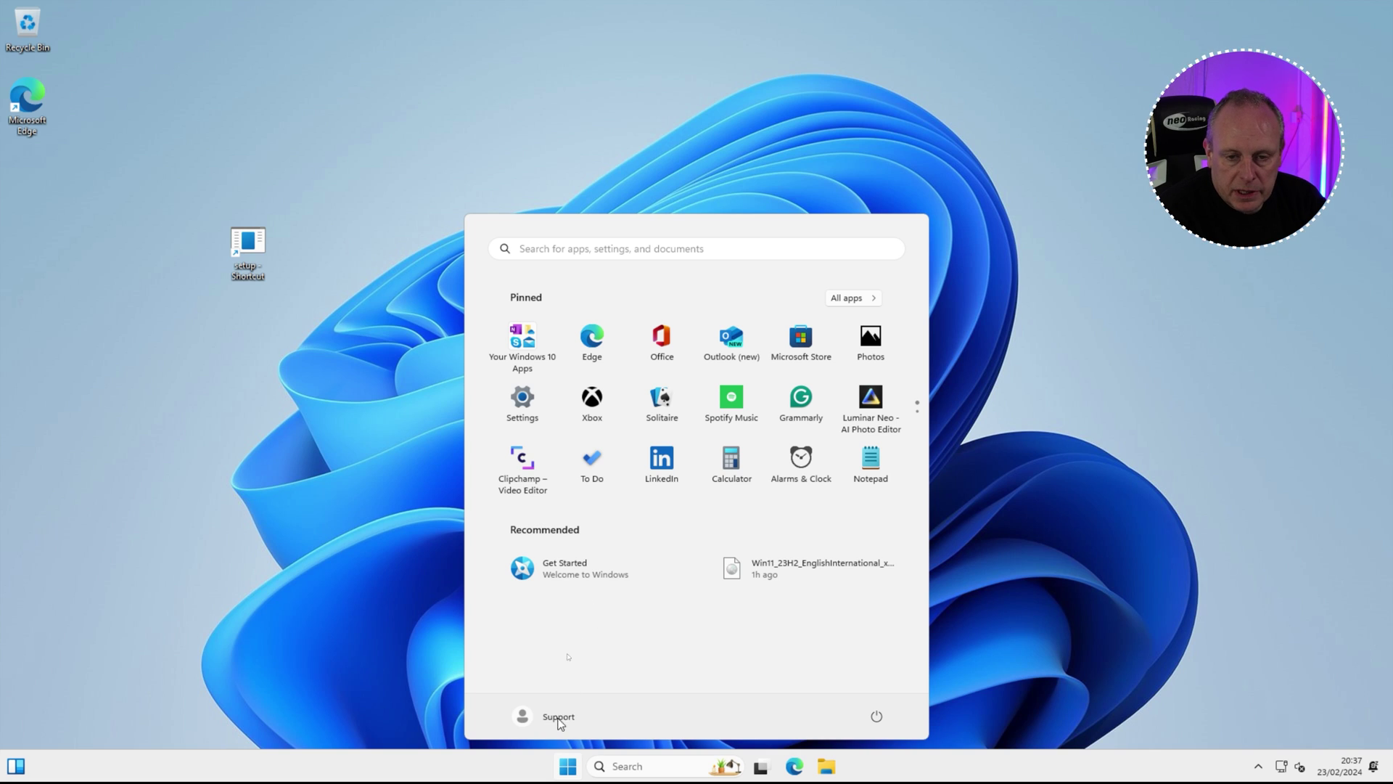
left_click(563, 249)
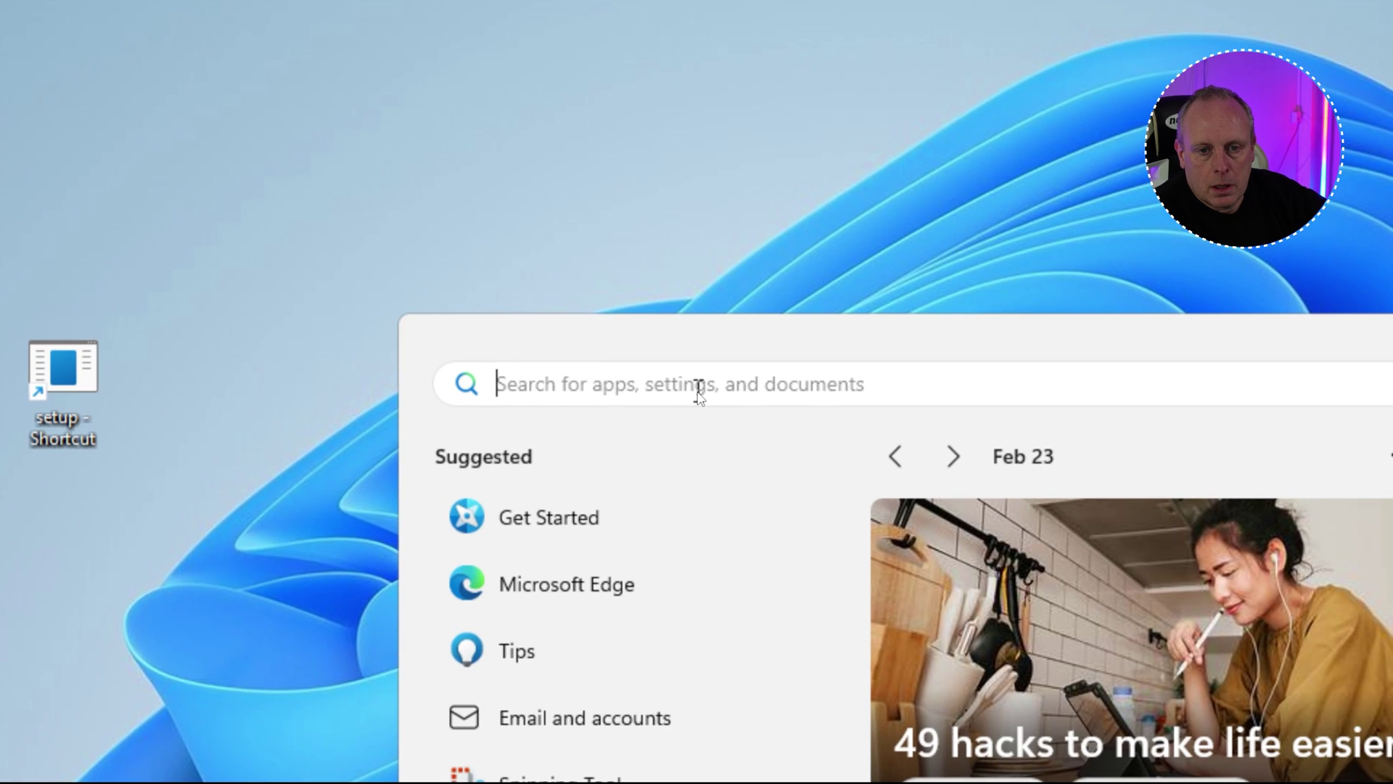
Step: Search for 'updates' and check for new Windows updates
type("upda")
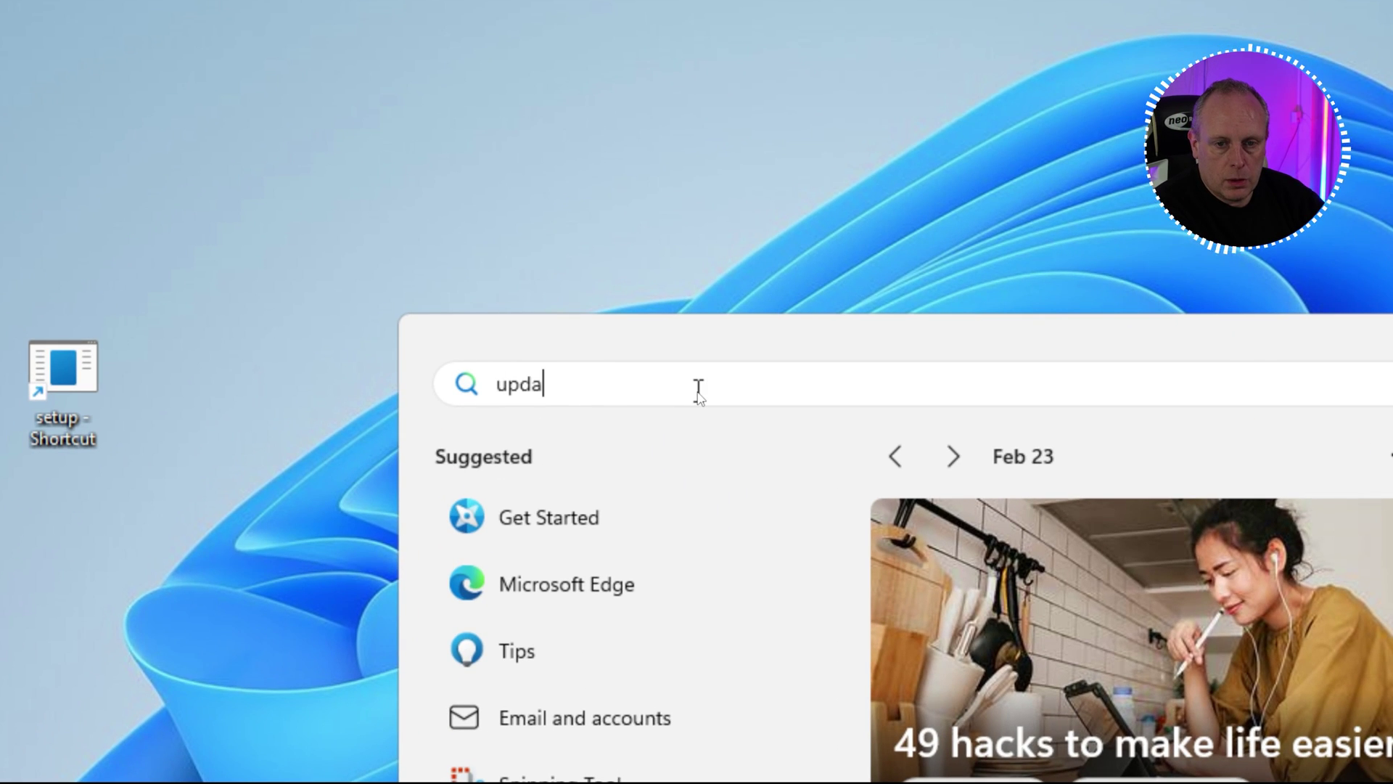
type("tes")
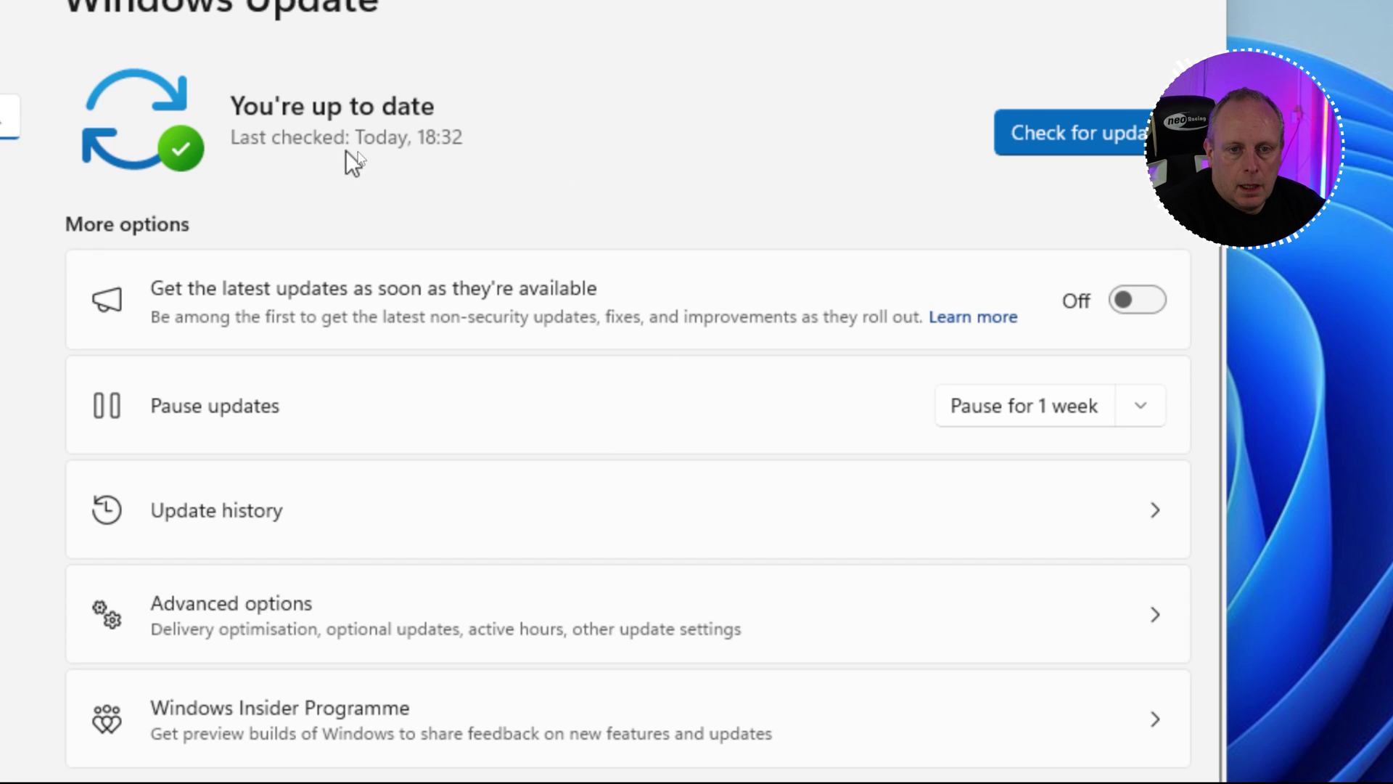
left_click(1016, 145)
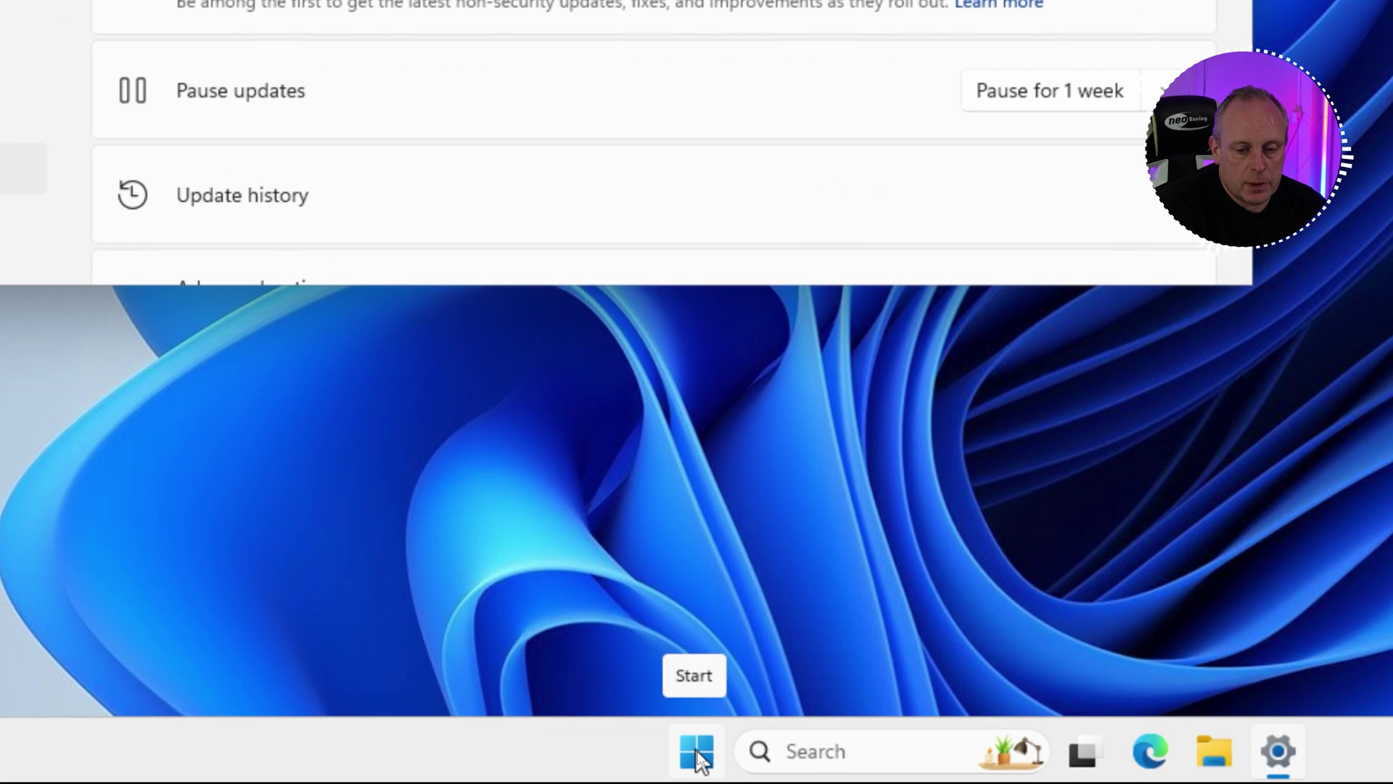
Step: Open Device Manager from Start's context menu and expand then collapse Software devices
left_click(698, 755)
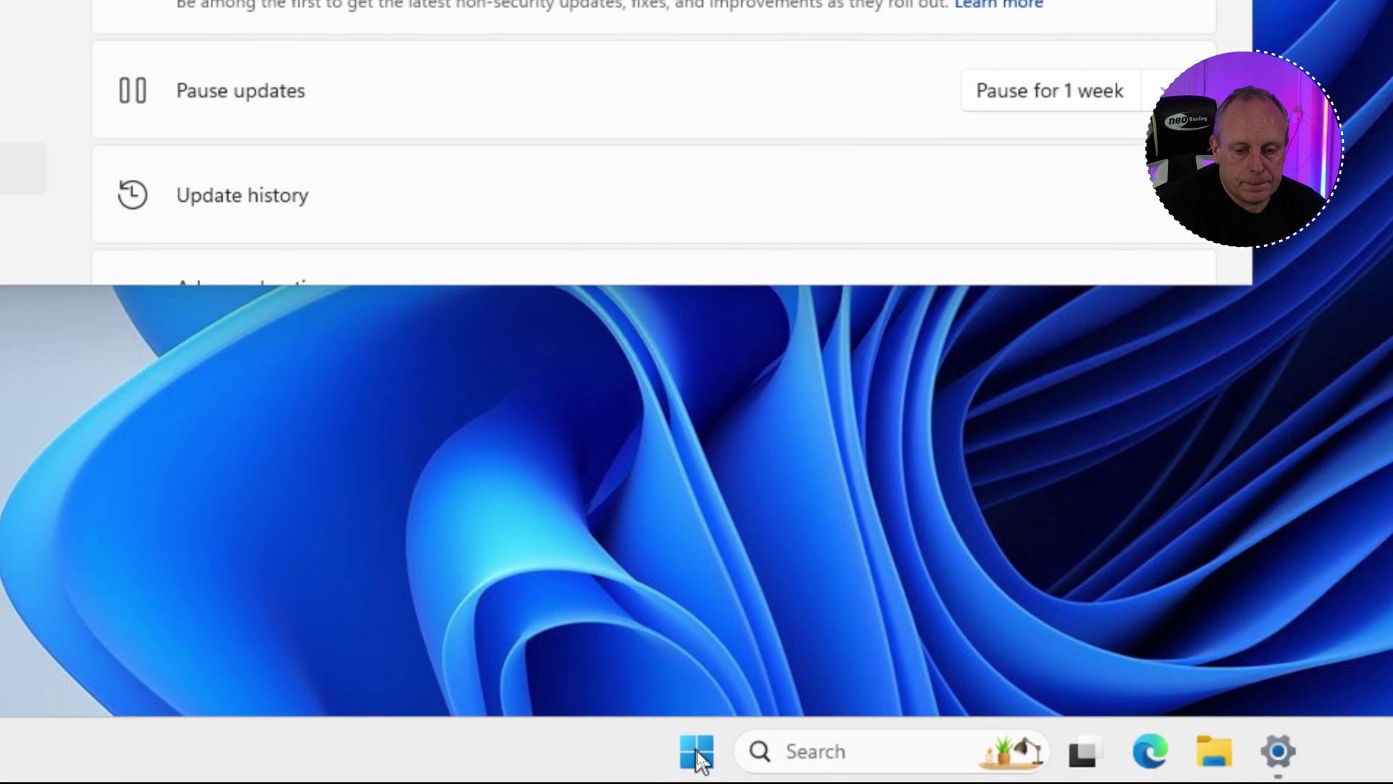
right_click(698, 756)
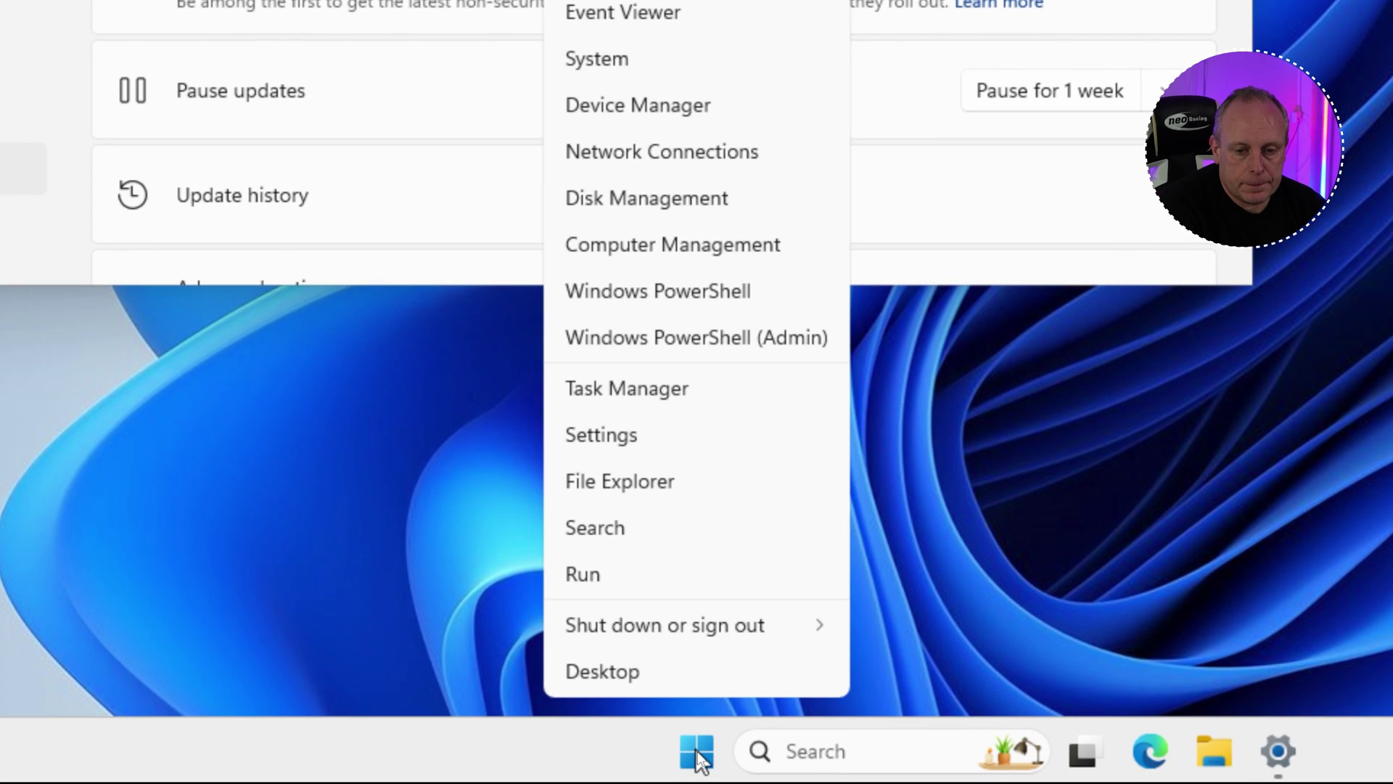
left_click(708, 108)
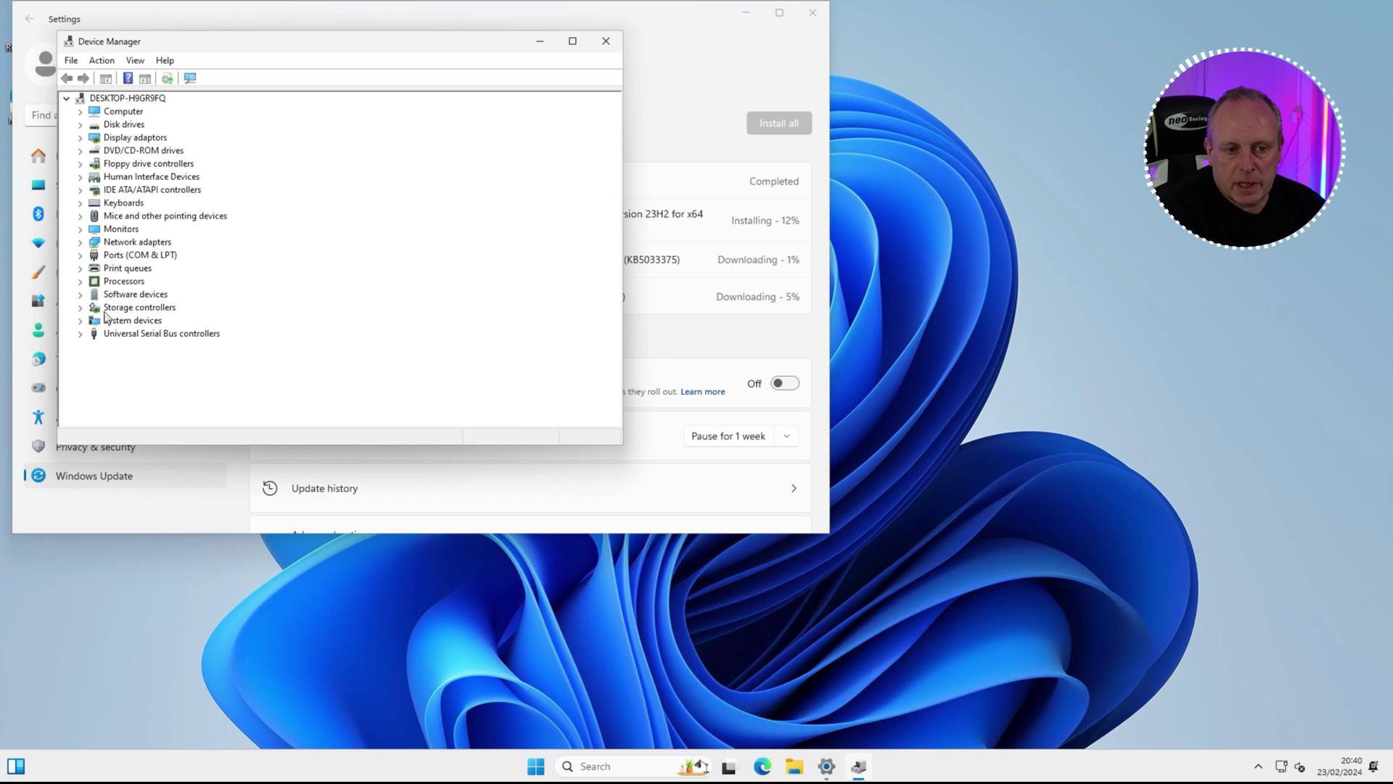
left_click(81, 295)
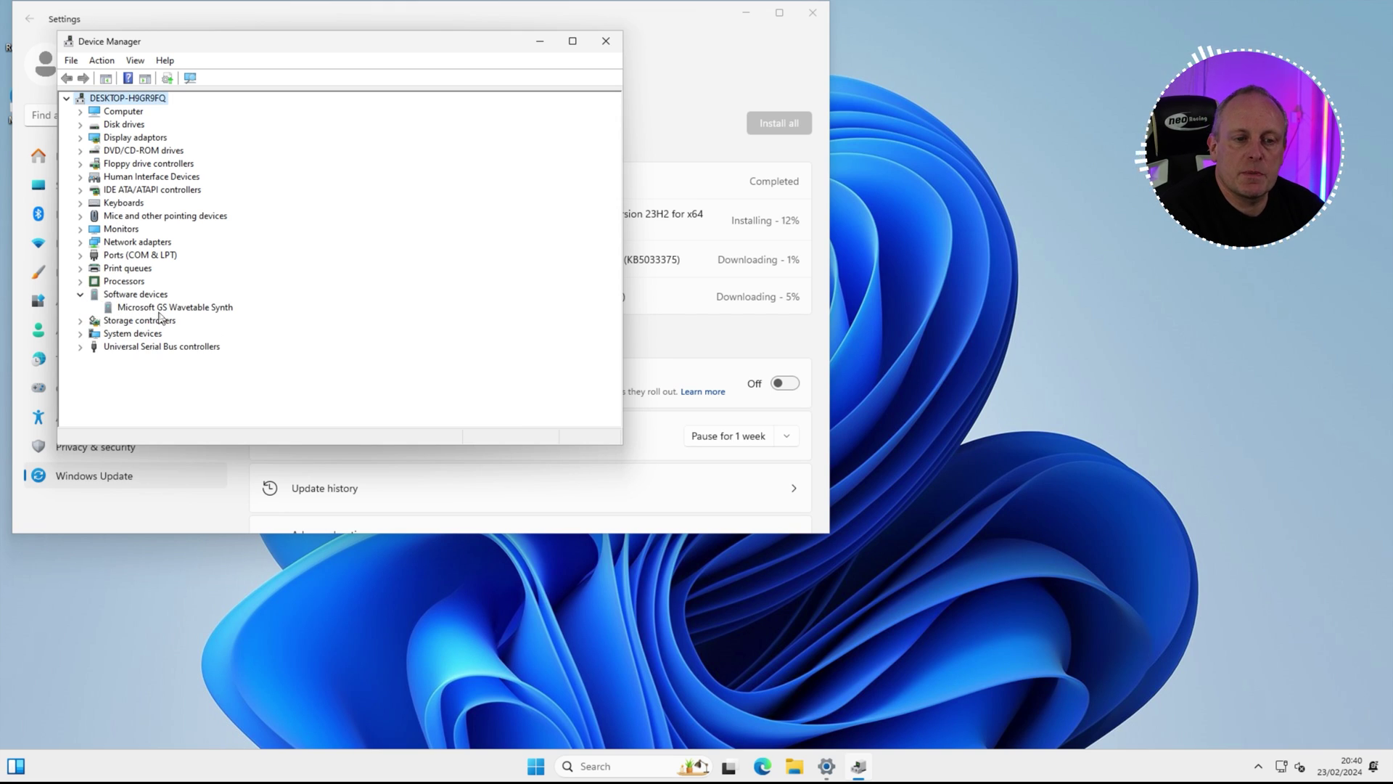
left_click(80, 295)
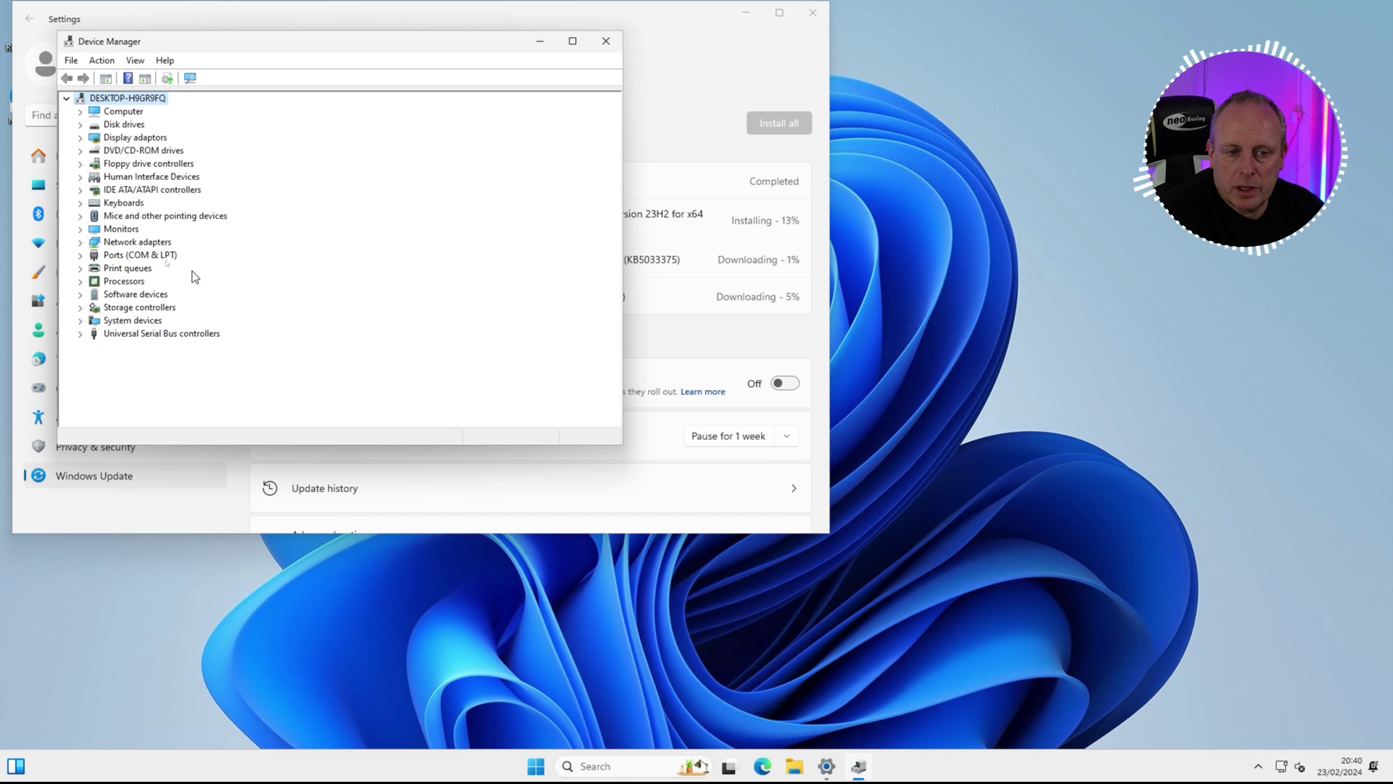